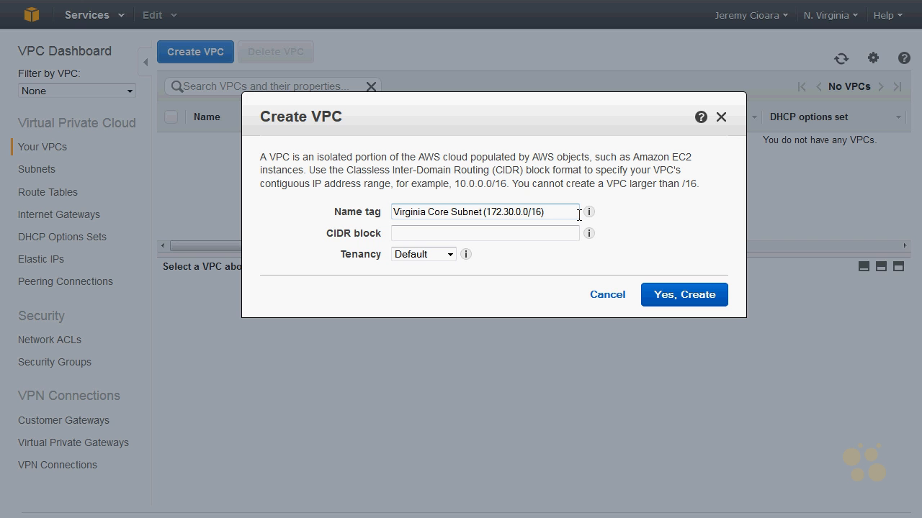
# Step: Set the new VPC's CIDR block to 172.30.0.0/16 with Default tenancy and create it
pyautogui.press('Tab')
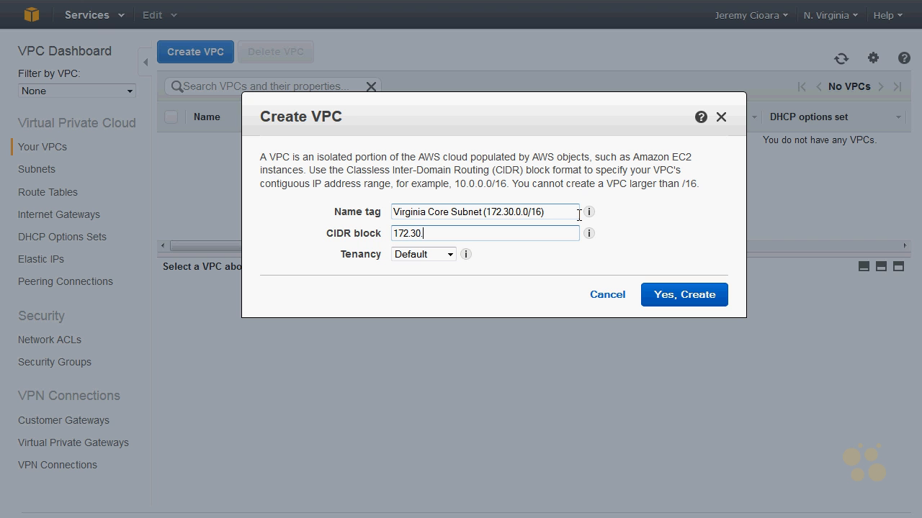
pyautogui.write('172.30.0.0/16')
pyautogui.click(520, 262)
pyautogui.click(438, 255)
pyautogui.click(449, 255)
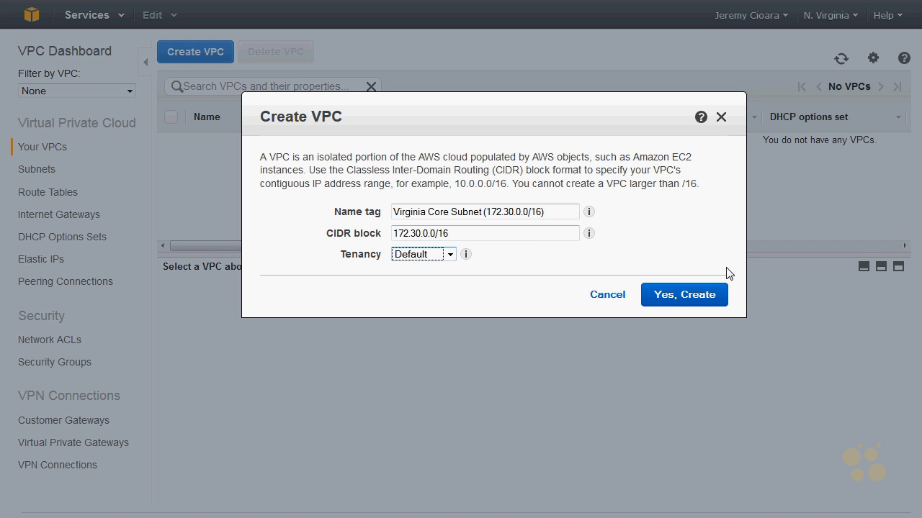
pyautogui.click(684, 296)
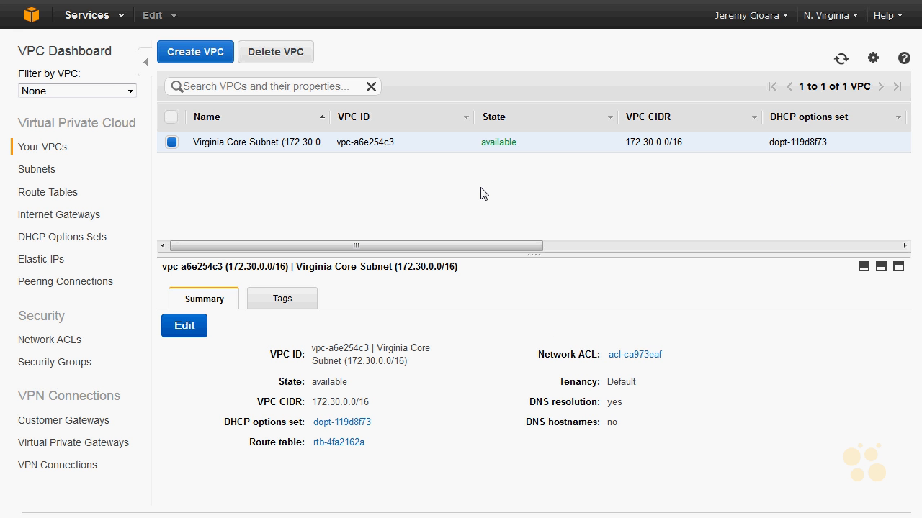
# Step: Create a subnet named "Subnet1 (172.30.1.0/24)" in availability zone us-east-1a with CIDR block 172.30.1.0/24
pyautogui.click(32, 169)
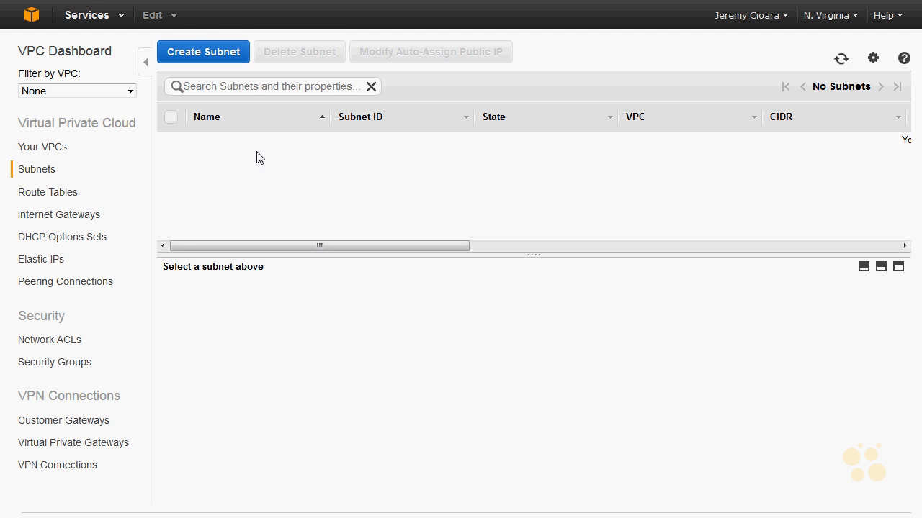
pyautogui.click(235, 57)
pyautogui.click(473, 214)
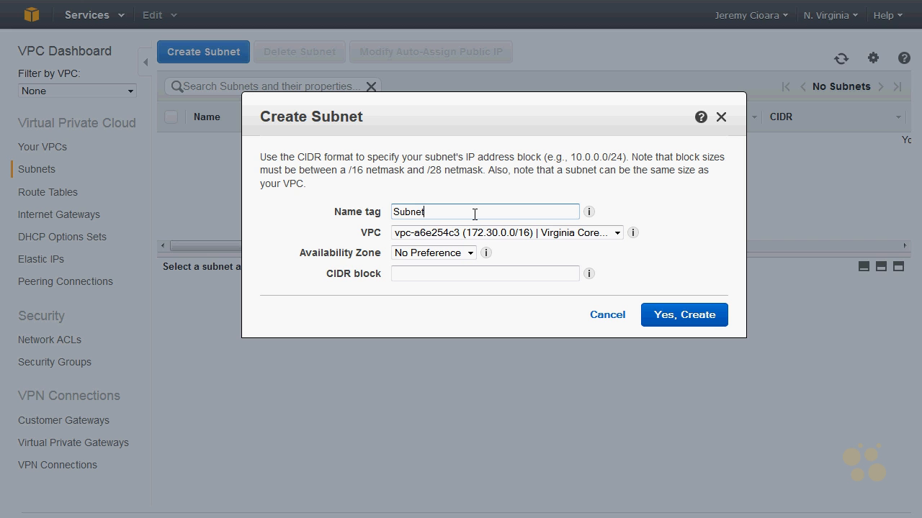
pyautogui.write('Subnet1 (172.30.1.0/24')
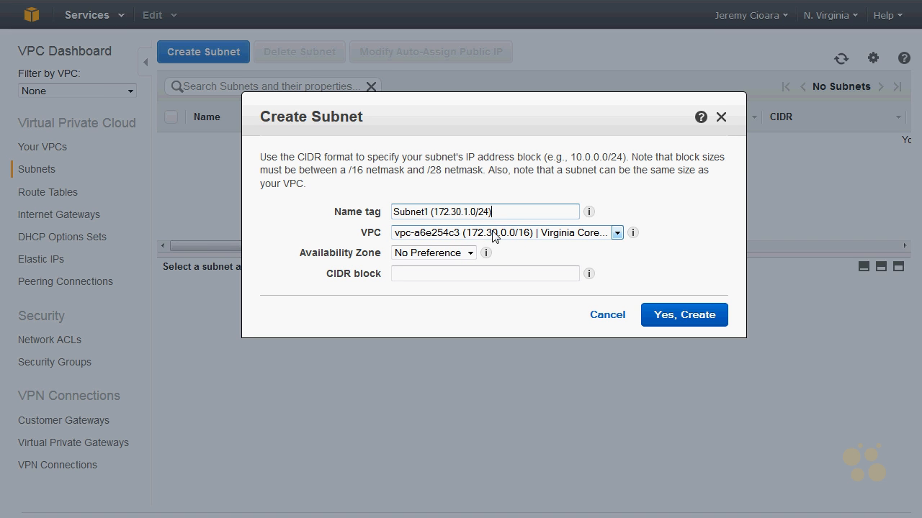
pyautogui.click(453, 252)
pyautogui.click(435, 276)
pyautogui.click(436, 277)
pyautogui.write('172.30.1.0/24')
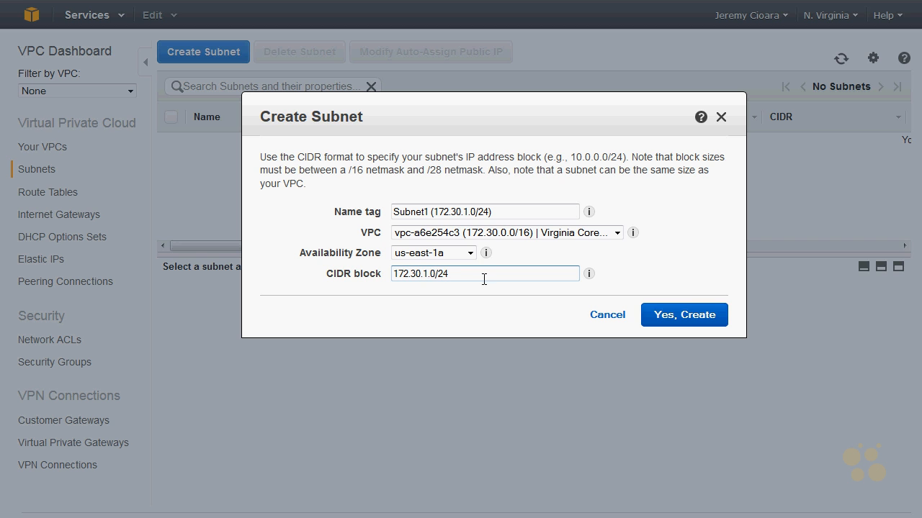
pyautogui.click(705, 313)
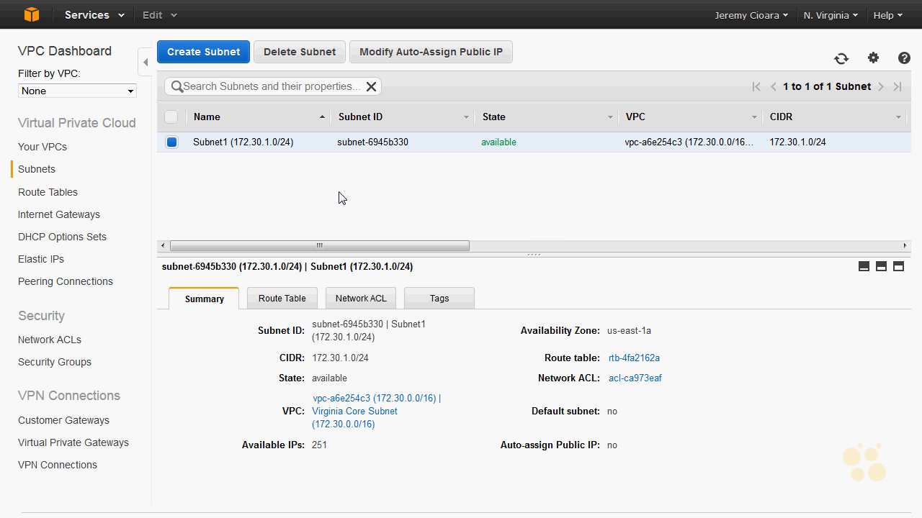
# Step: Create a second subnet named "Subnet2 (172.30.2.0/24)" in availability zone us-east-1a with CIDR block 172.30.2.0/24
pyautogui.click(220, 60)
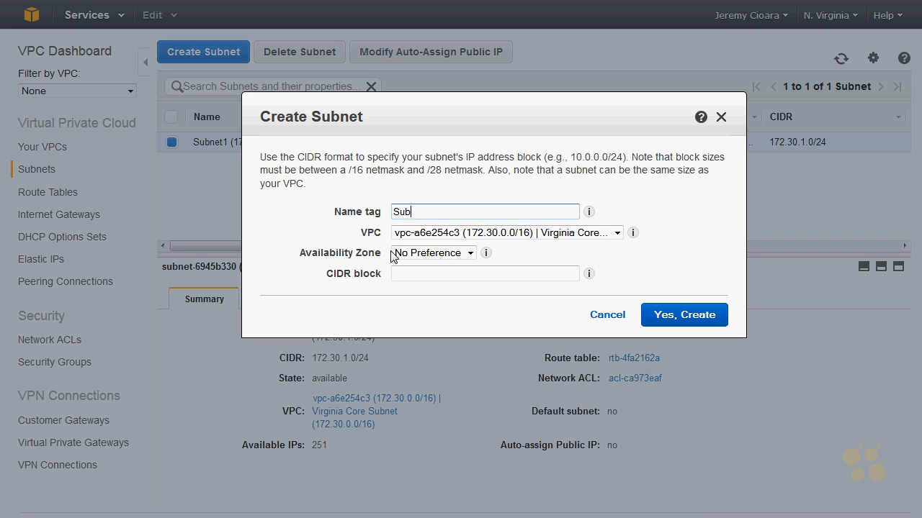
pyautogui.write('Subnet2 (172.30.1.0/24')
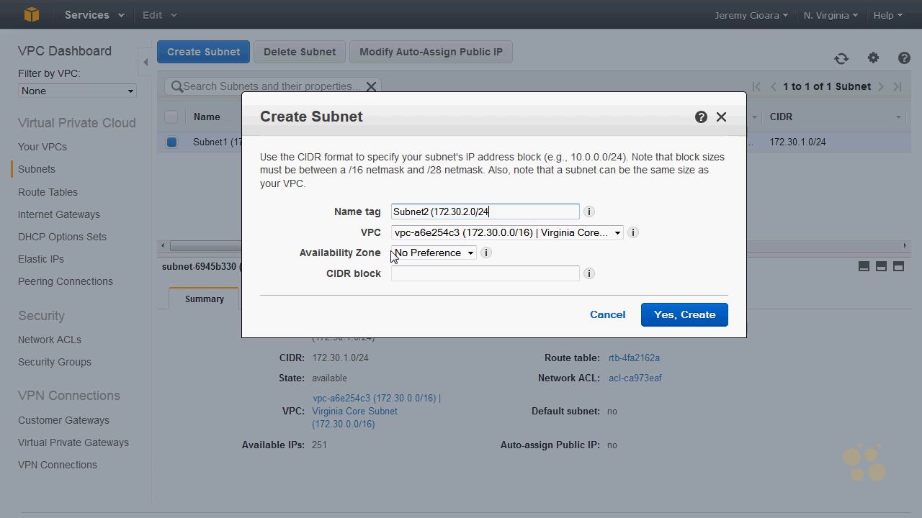
pyautogui.click(439, 273)
pyautogui.write('172.30.1.0/24')
pyautogui.click(450, 253)
pyautogui.click(454, 278)
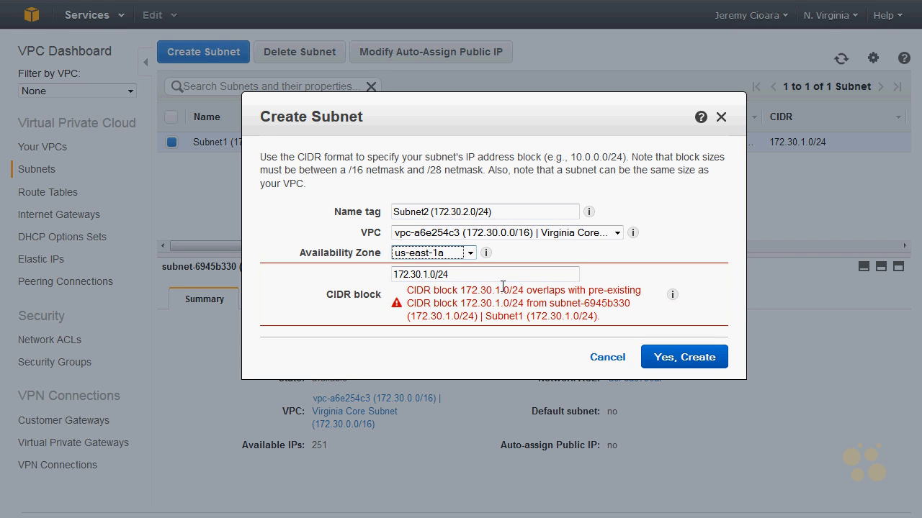
pyautogui.click(429, 275)
pyautogui.press('BackSpace')
pyautogui.write('2')
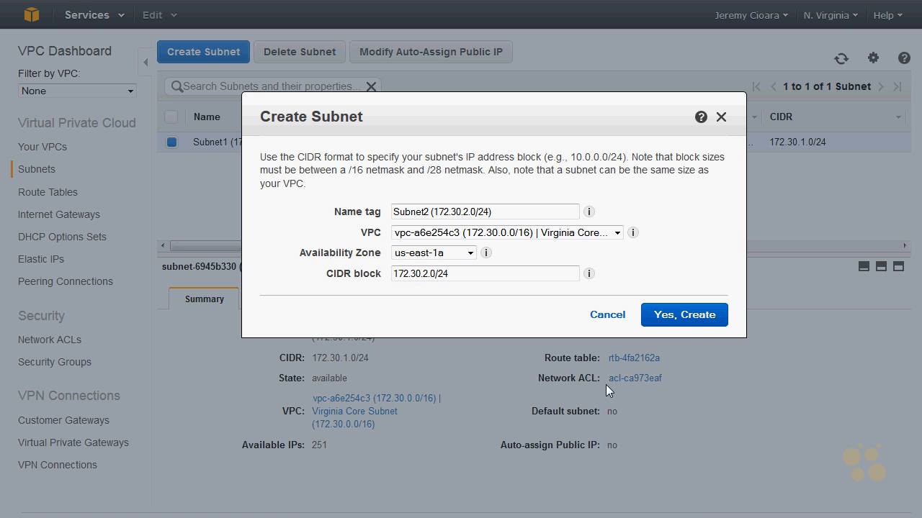
pyautogui.click(697, 316)
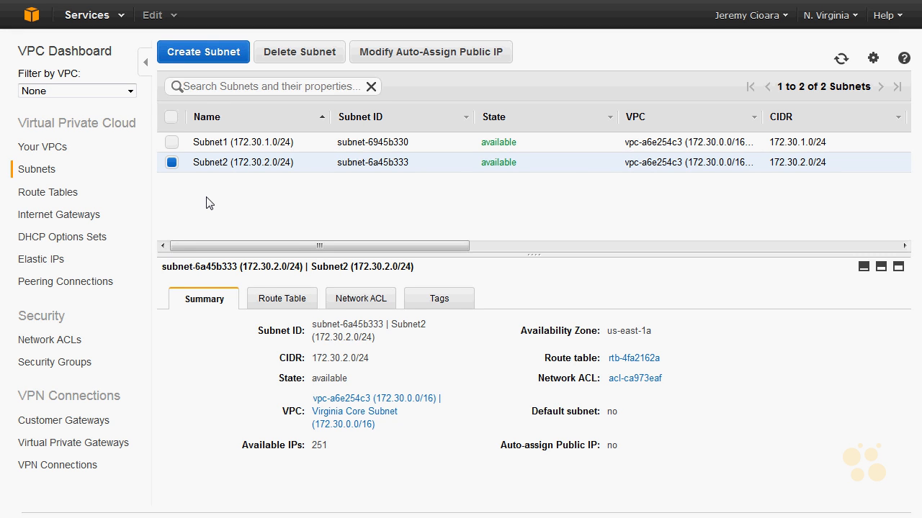
# Step: Create an Internet gateway with the name tag "Internet"
pyautogui.click(92, 225)
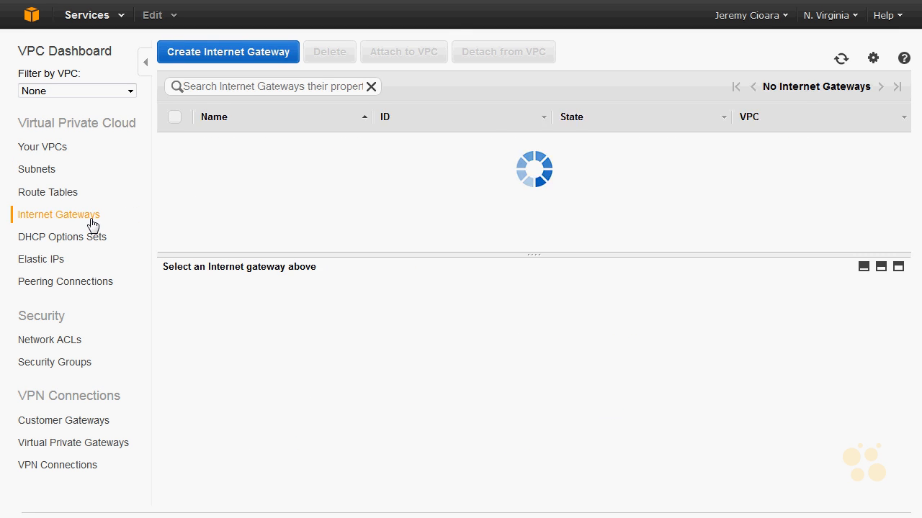
pyautogui.click(248, 51)
pyautogui.click(452, 185)
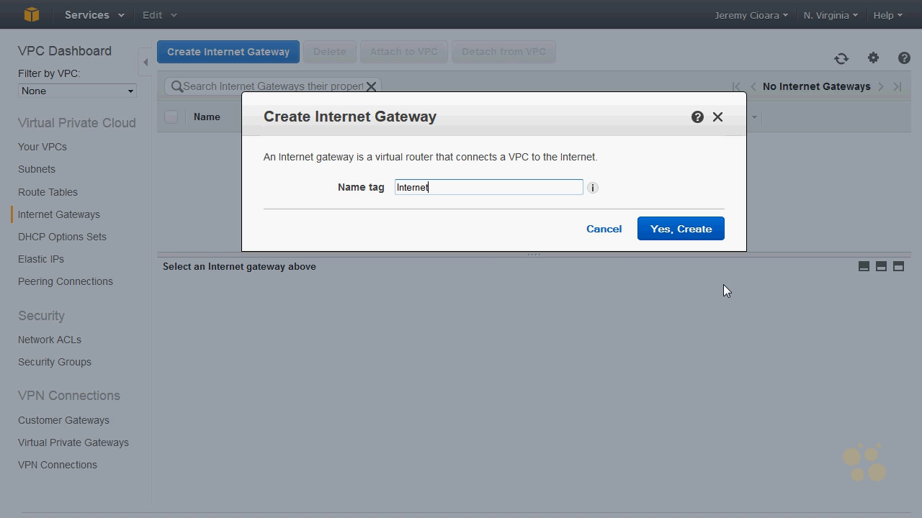
pyautogui.click(695, 232)
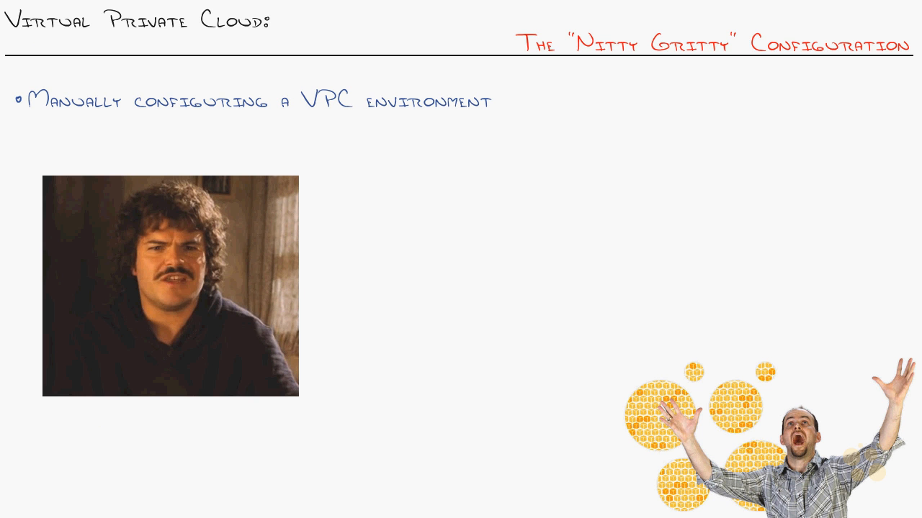
pyautogui.moveTo(613, 125)
pyautogui.mouseDown()
pyautogui.moveTo(823, 136)
pyautogui.moveTo(699, 322)
pyautogui.moveTo(617, 124)
pyautogui.mouseUp()
pyautogui.moveTo(692, 105)
pyautogui.mouseDown()
pyautogui.moveTo(828, 94)
pyautogui.moveTo(844, 110)
pyautogui.moveTo(853, 90)
pyautogui.moveTo(861, 94)
pyautogui.mouseUp()
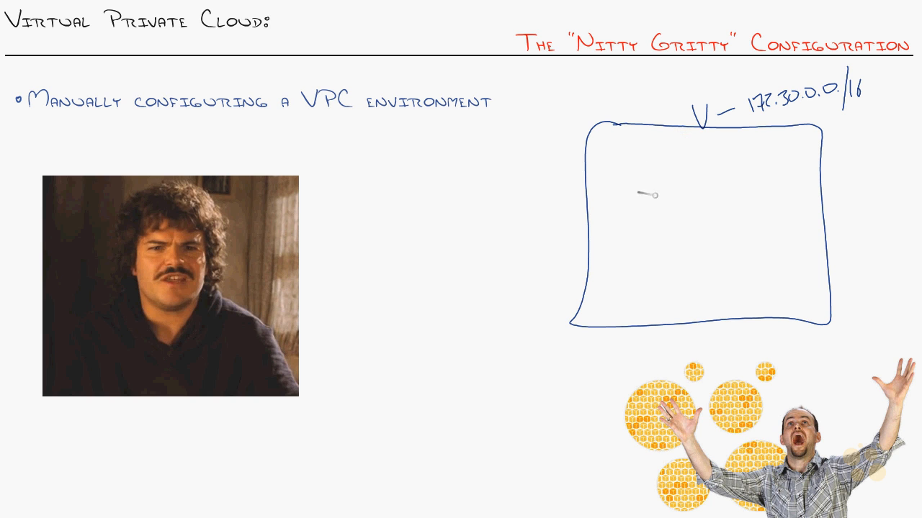
pyautogui.moveTo(616, 152)
pyautogui.mouseDown()
pyautogui.moveTo(691, 232)
pyautogui.moveTo(607, 160)
pyautogui.mouseUp()
pyautogui.moveTo(728, 256); pyautogui.dragTo(731, 301)
pyautogui.moveTo(718, 239); pyautogui.dragTo(810, 295)
pyautogui.moveTo(732, 300); pyautogui.dragTo(811, 295)
pyautogui.moveTo(753, 215)
pyautogui.mouseDown()
pyautogui.moveTo(762, 210)
pyautogui.moveTo(764, 224)
pyautogui.mouseUp()
pyautogui.moveTo(755, 227); pyautogui.dragTo(768, 225)
pyautogui.moveTo(639, 137); pyautogui.dragTo(652, 140)
pyautogui.moveTo(741, 252); pyautogui.dragTo(805, 248)
pyautogui.moveTo(628, 155); pyautogui.dragTo(677, 157)
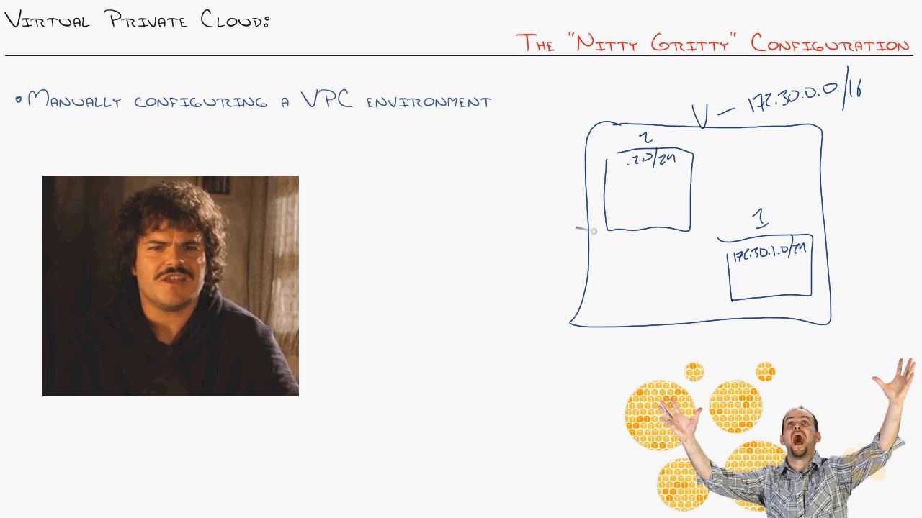
pyautogui.moveTo(604, 263)
pyautogui.mouseDown()
pyautogui.moveTo(588, 263)
pyautogui.moveTo(597, 276)
pyautogui.mouseUp()
pyautogui.moveTo(578, 255)
pyautogui.mouseDown()
pyautogui.moveTo(607, 262)
pyautogui.moveTo(589, 290)
pyautogui.moveTo(559, 265)
pyautogui.moveTo(579, 255)
pyautogui.moveTo(584, 279)
pyautogui.moveTo(597, 272)
pyautogui.mouseUp()
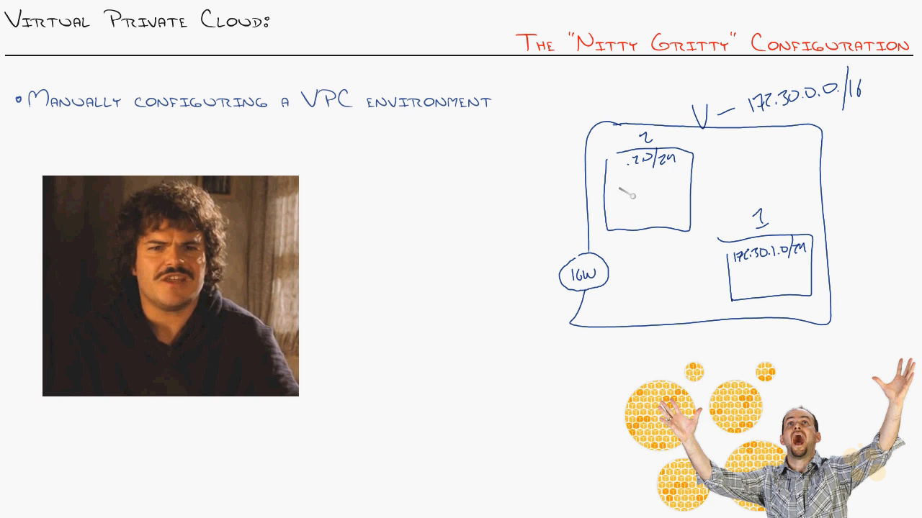
pyautogui.moveTo(618, 228); pyautogui.dragTo(605, 258)
pyautogui.moveTo(726, 271)
pyautogui.mouseDown()
pyautogui.moveTo(609, 274)
pyautogui.moveTo(457, 229)
pyautogui.mouseUp()
pyautogui.moveTo(373, 203)
pyautogui.mouseDown()
pyautogui.moveTo(410, 188)
pyautogui.moveTo(452, 242)
pyautogui.moveTo(371, 242)
pyautogui.moveTo(373, 203)
pyautogui.moveTo(386, 239)
pyautogui.moveTo(400, 218)
pyautogui.mouseUp()
pyautogui.moveTo(400, 216); pyautogui.dragTo(412, 213)
pyautogui.moveTo(405, 216); pyautogui.dragTo(408, 232)
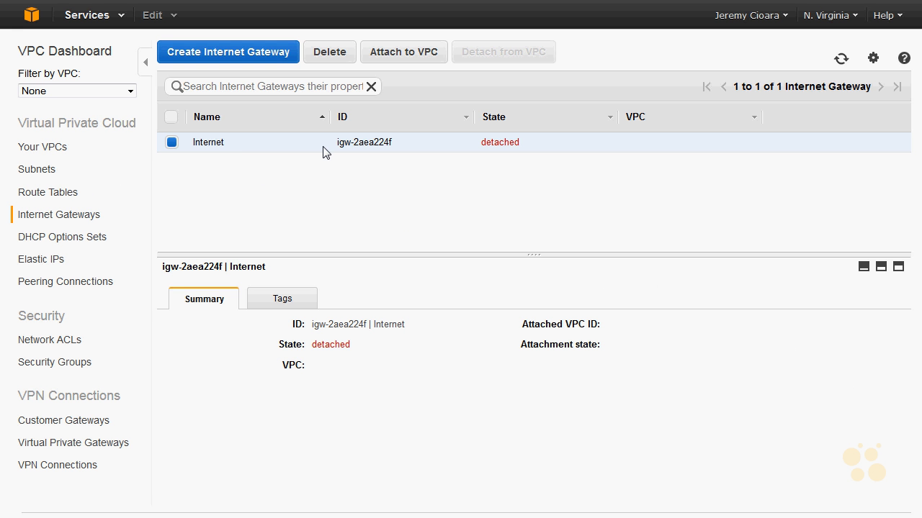
# Step: Attach the Internet gateway to the Virginia Core Subnet VPC
pyautogui.click(406, 52)
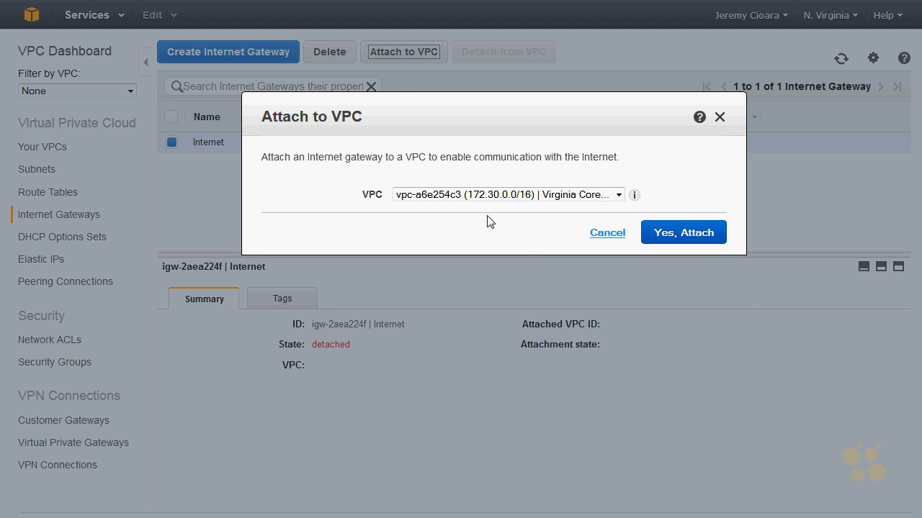
pyautogui.click(584, 240)
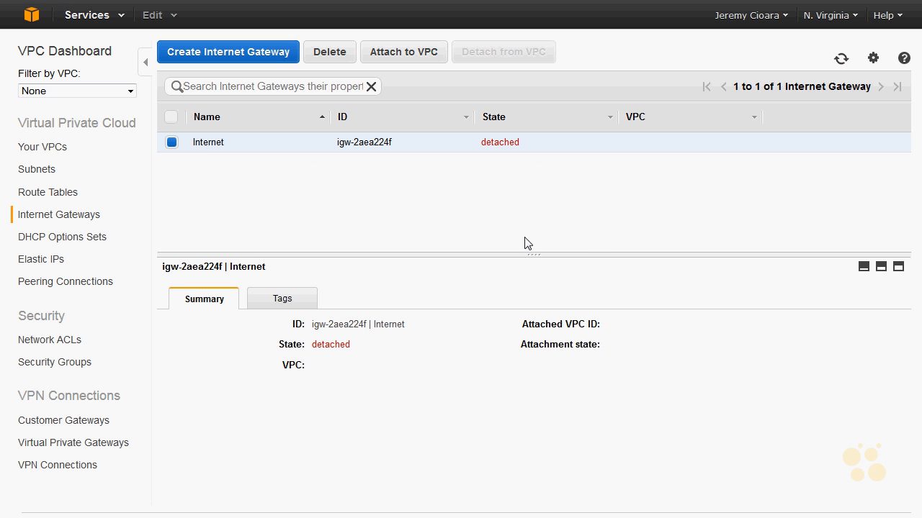
pyautogui.click(376, 55)
pyautogui.click(673, 229)
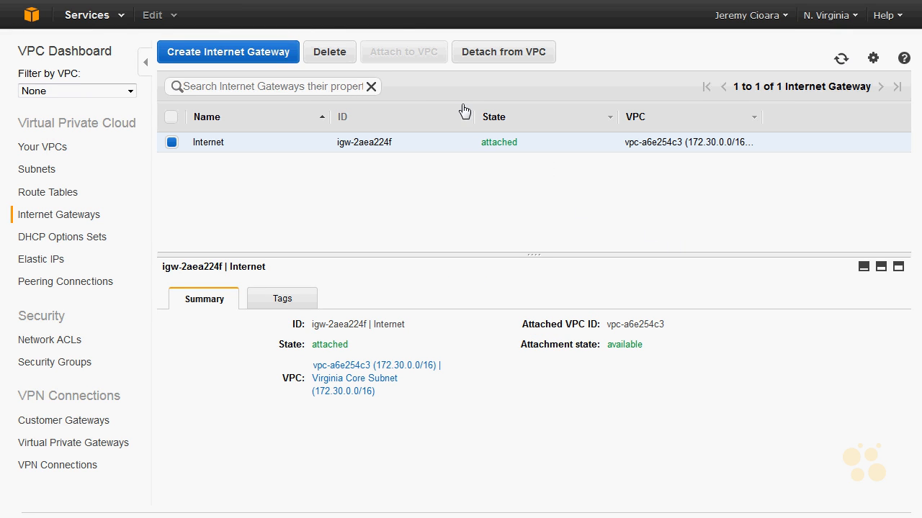
# Step: Examine the route table of Subnet2 and its local route destination
pyautogui.click(43, 170)
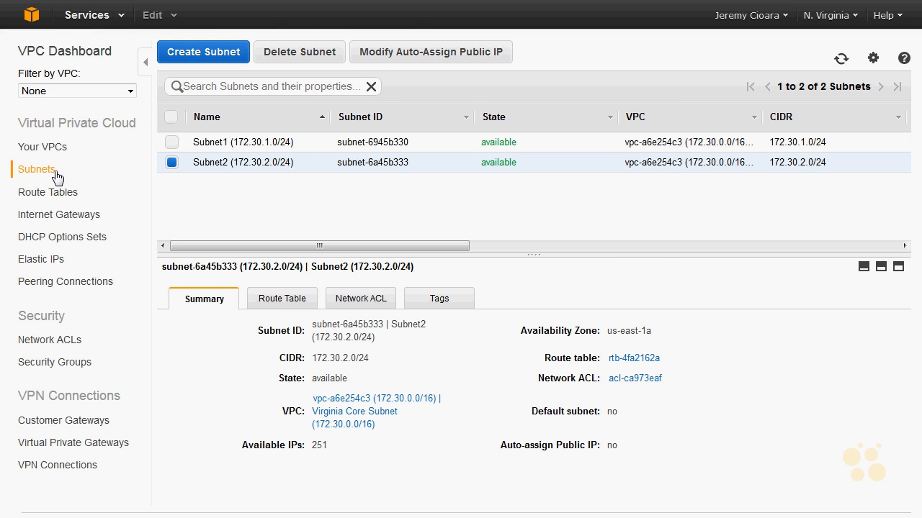
pyautogui.click(792, 144)
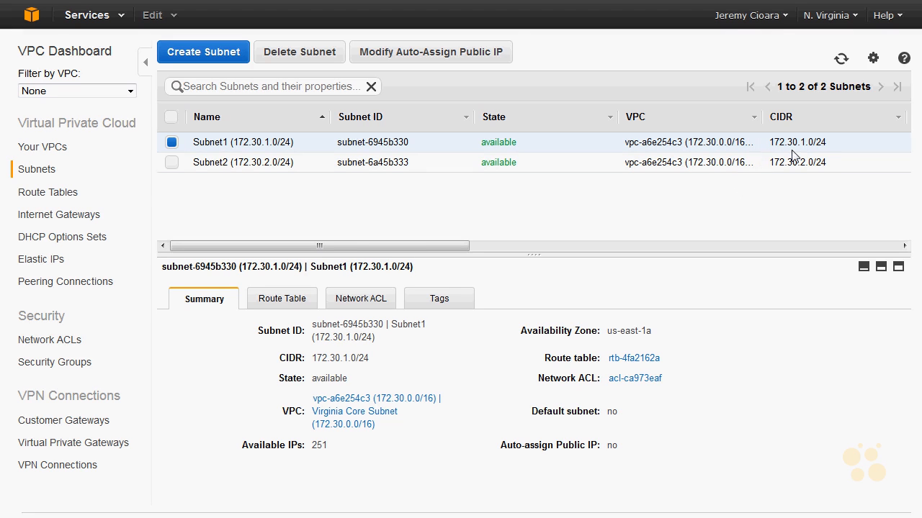
pyautogui.click(738, 167)
pyautogui.click(296, 304)
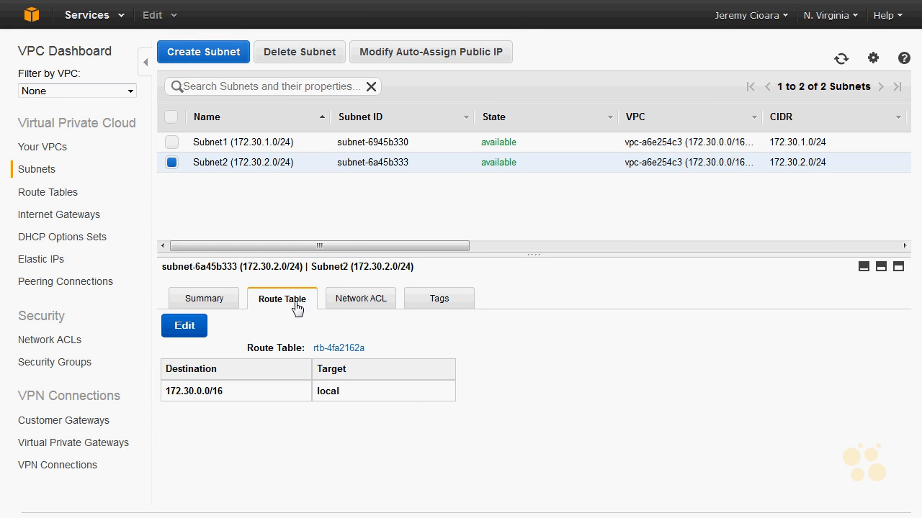
pyautogui.moveTo(227, 394); pyautogui.dragTo(168, 395)
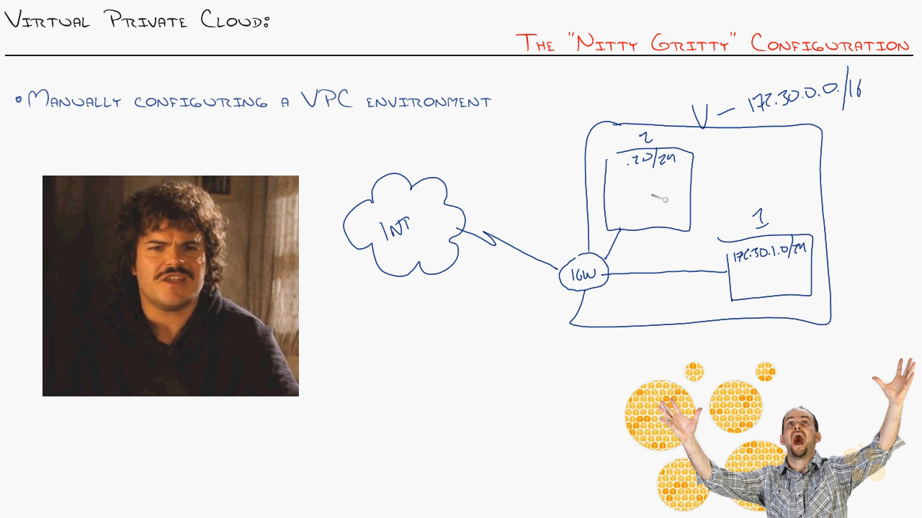
pyautogui.moveTo(661, 199)
pyautogui.mouseDown()
pyautogui.moveTo(656, 216)
pyautogui.moveTo(723, 261)
pyautogui.mouseUp()
pyautogui.moveTo(713, 267)
pyautogui.mouseDown()
pyautogui.moveTo(723, 261)
pyautogui.moveTo(632, 238)
pyautogui.moveTo(636, 221)
pyautogui.mouseUp()
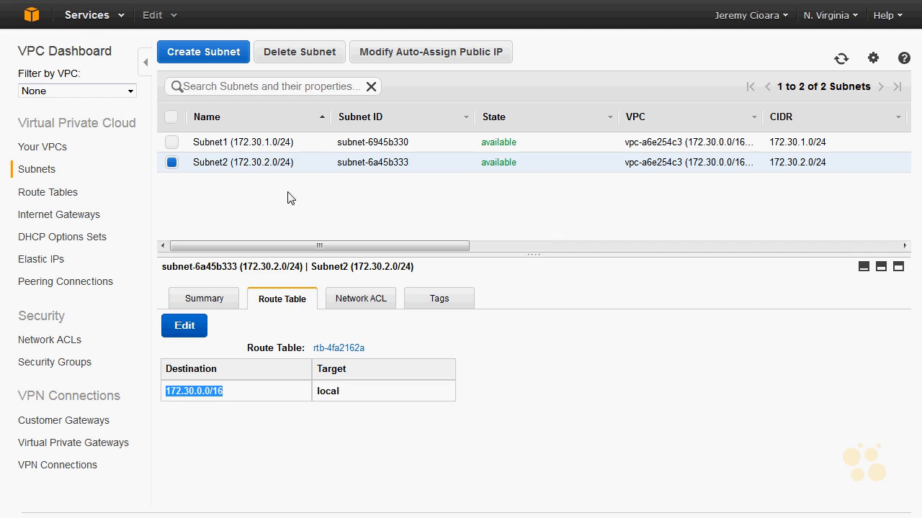
# Step: Compare the route tables of Subnet1 and Subnet2 and check which route tables Subnet1 can be changed to
pyautogui.click(504, 144)
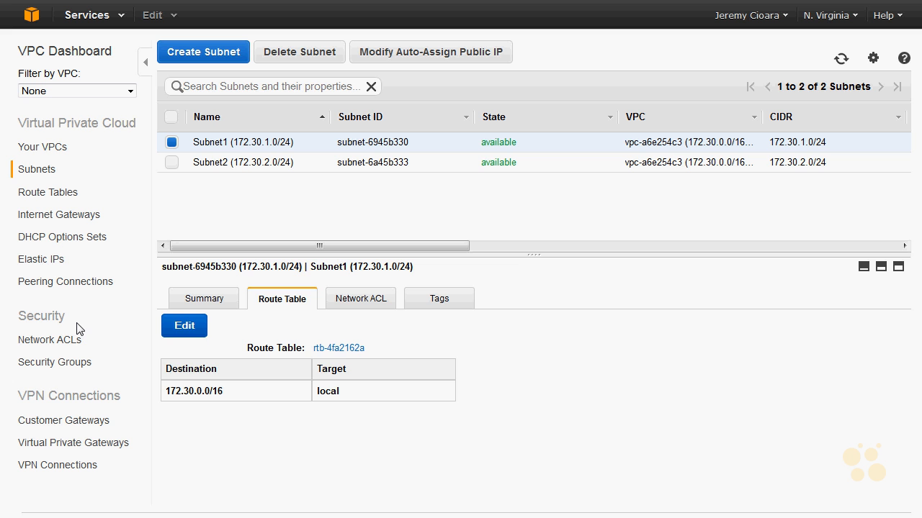
pyautogui.click(283, 162)
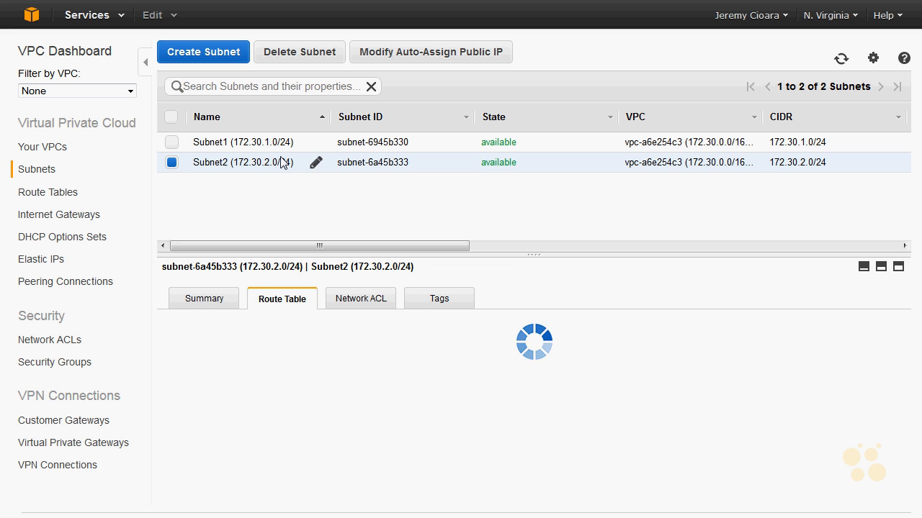
pyautogui.click(282, 147)
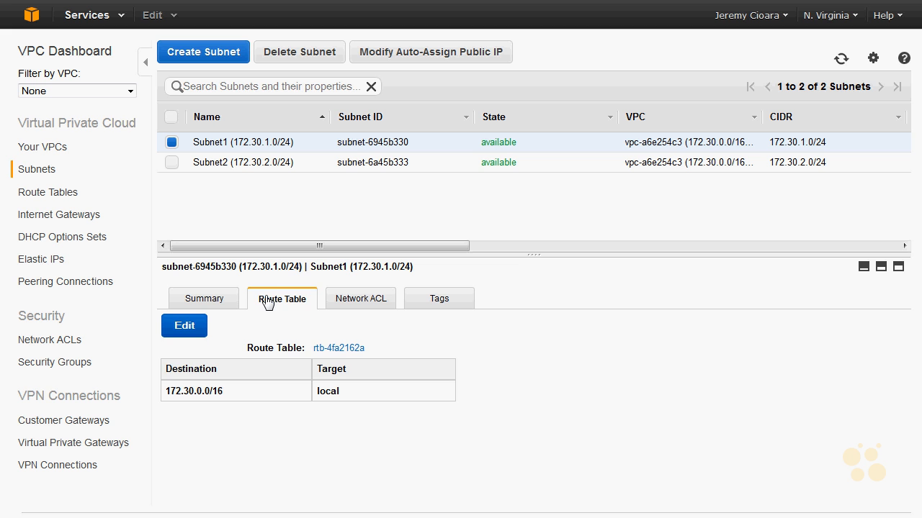
pyautogui.click(186, 328)
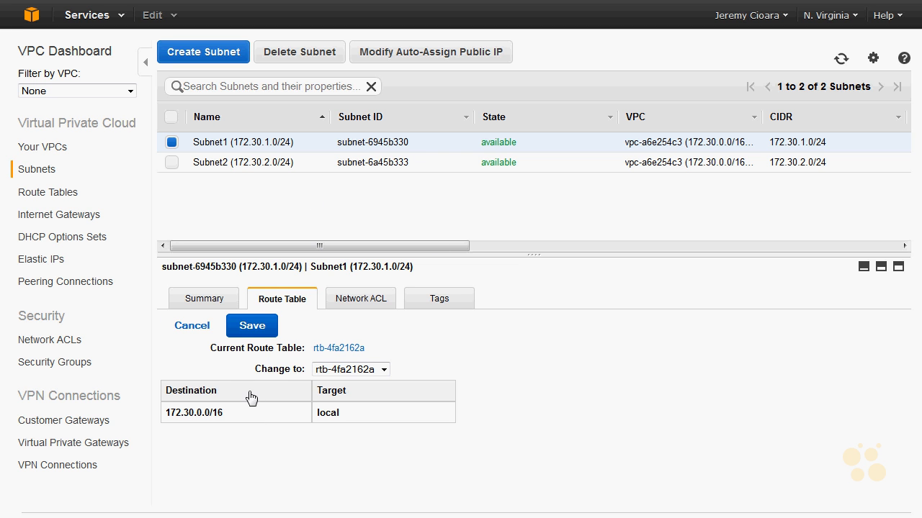
pyautogui.click(366, 369)
pyautogui.click(366, 370)
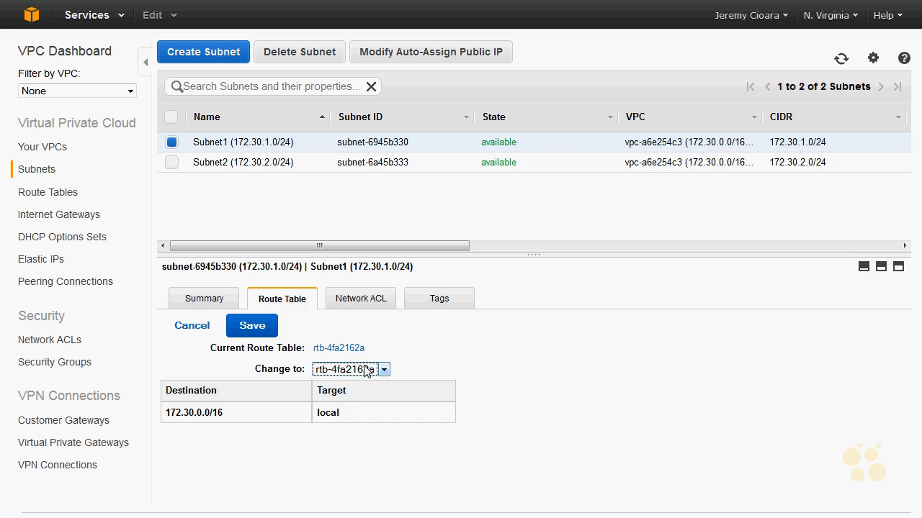
# Step: Show the routes of the VPC's main route table
pyautogui.click(62, 195)
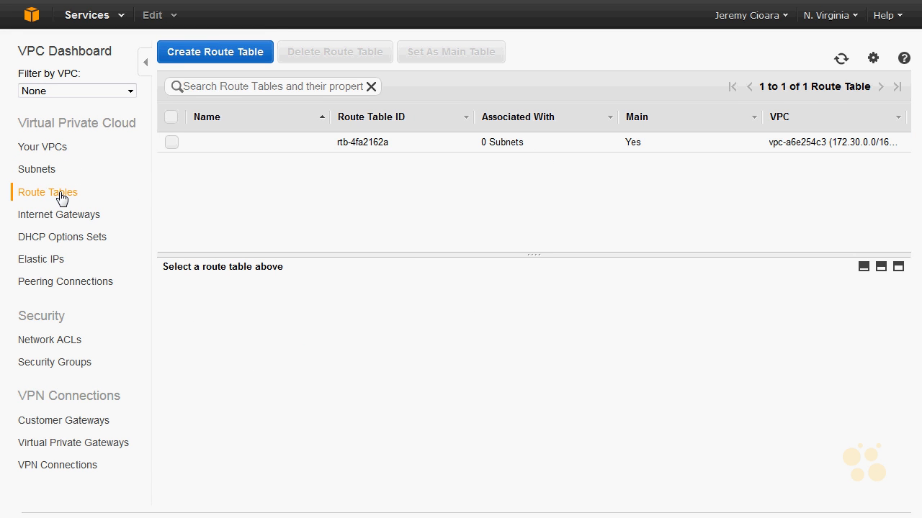
pyautogui.click(425, 141)
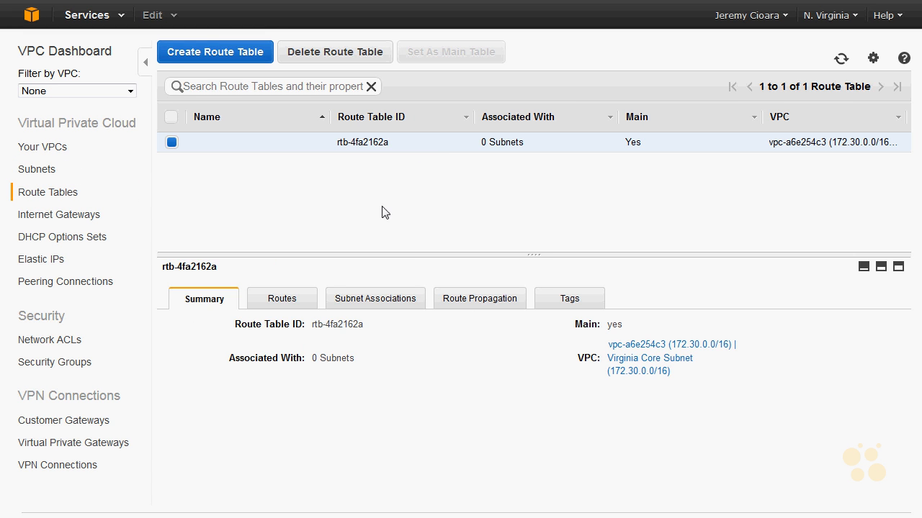
pyautogui.click(304, 302)
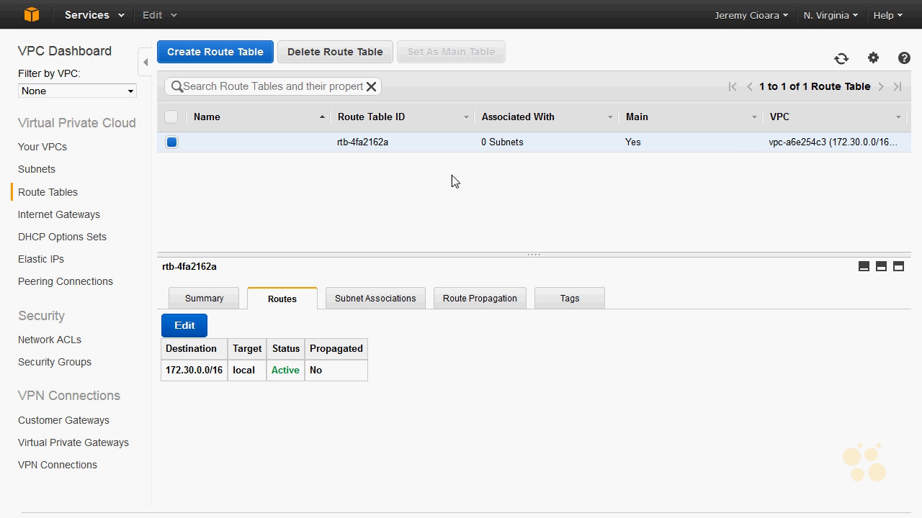
# Step: Add a 0.0.0.0/0 route targeting the Internet gateway igw-2aea224f to the main route table and save it
pyautogui.click(193, 328)
pyautogui.click(258, 394)
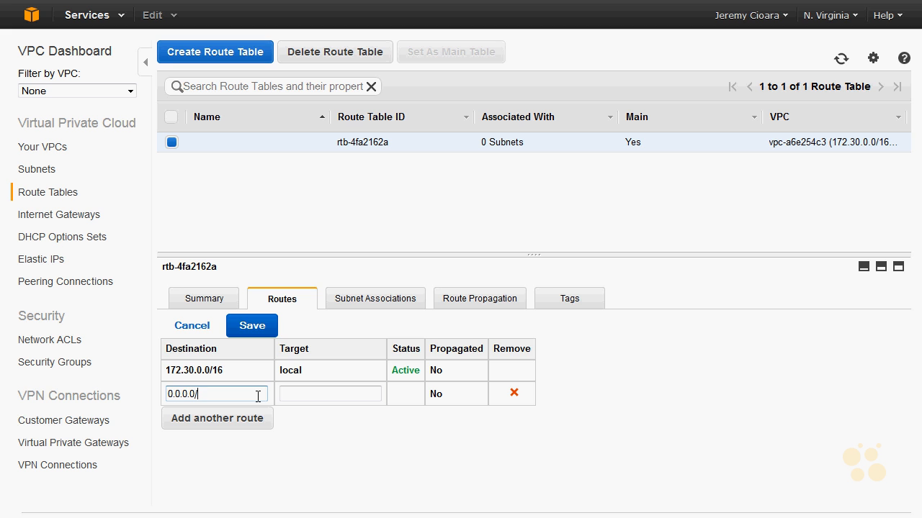
pyautogui.click(342, 395)
pyautogui.click(327, 399)
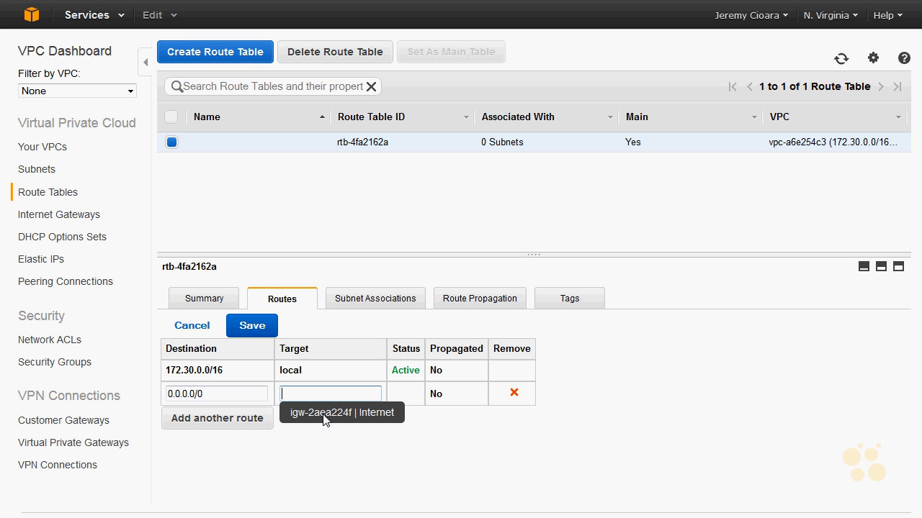
pyautogui.click(324, 421)
pyautogui.moveTo(349, 396); pyautogui.dragTo(216, 370)
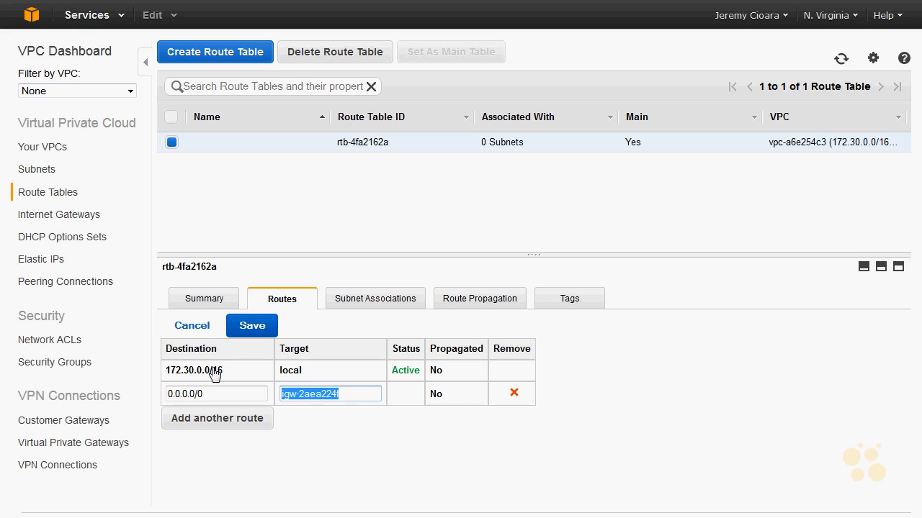
pyautogui.press('BackSpace')
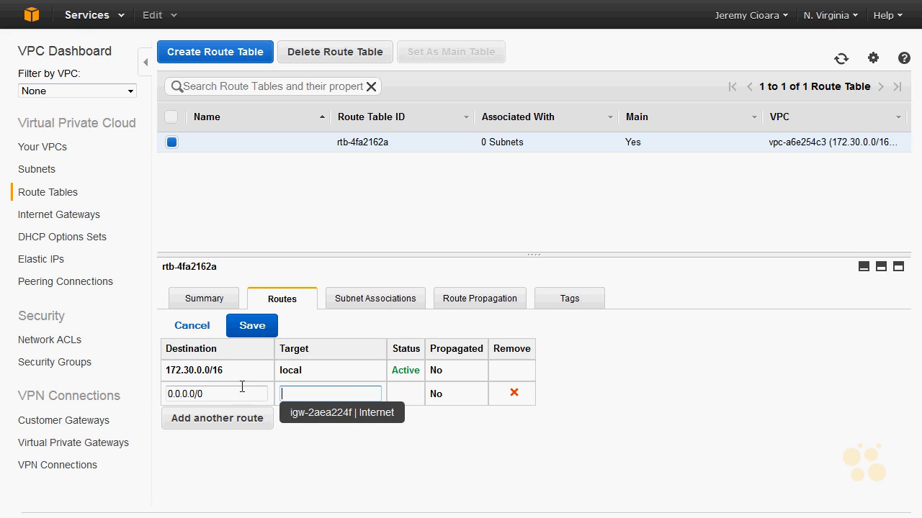
pyautogui.click(371, 421)
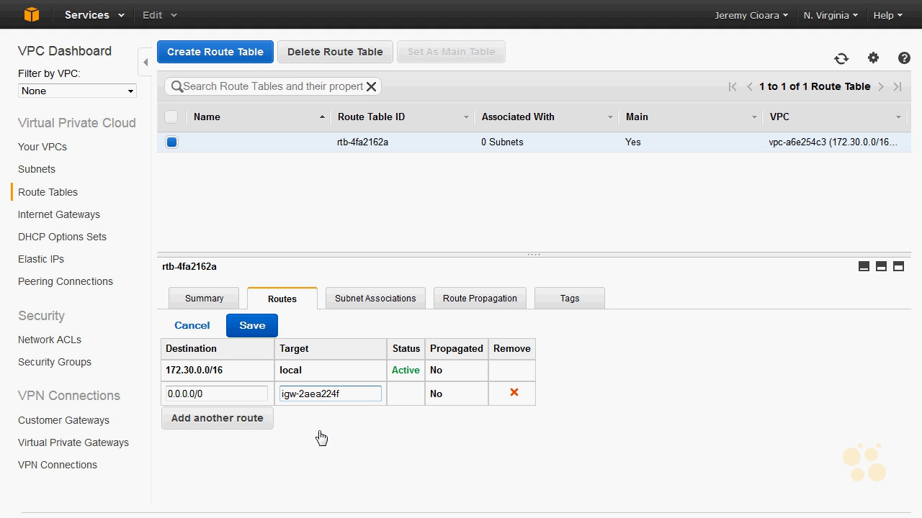
pyautogui.click(261, 332)
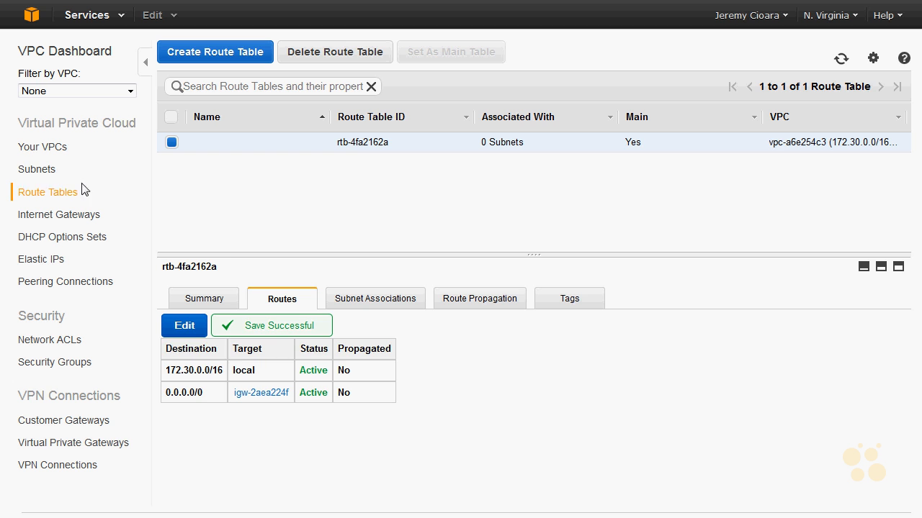
# Step: Check the route table of Subnet2 for the default route and its Internet gateway target
pyautogui.click(36, 170)
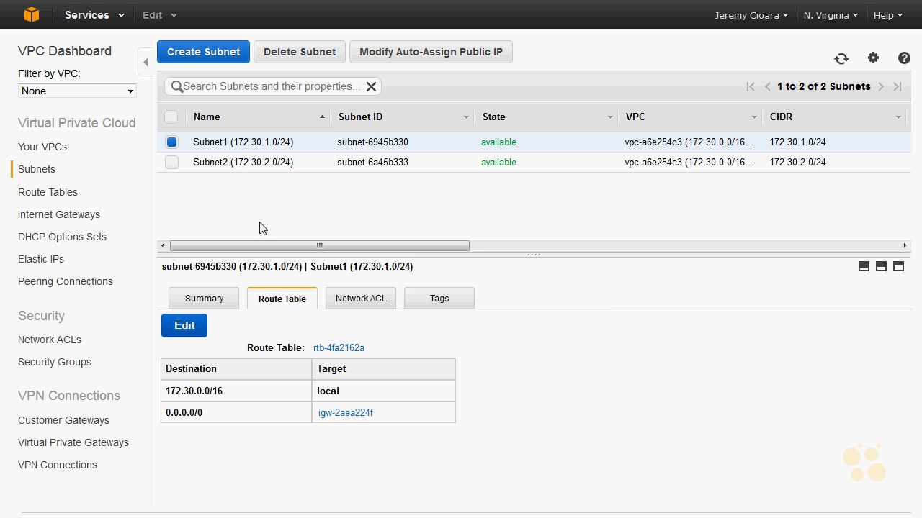
pyautogui.click(248, 165)
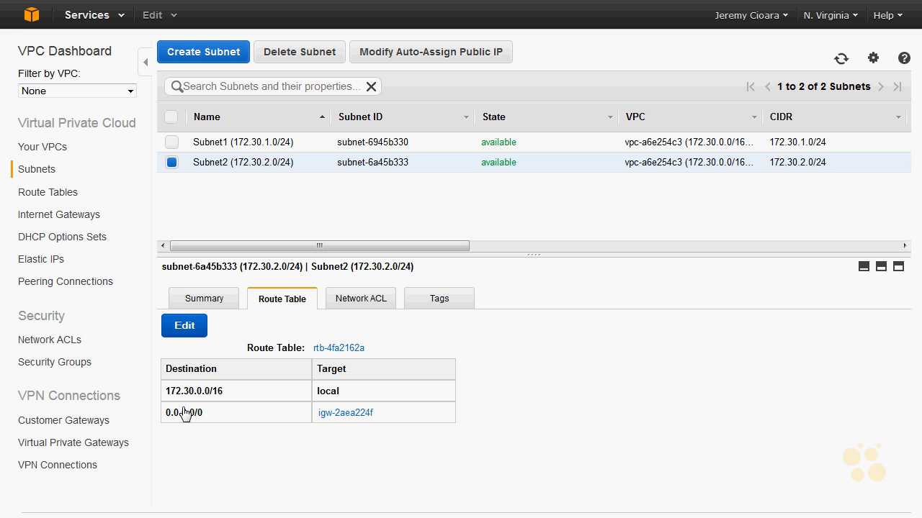
pyautogui.moveTo(243, 426); pyautogui.dragTo(160, 413)
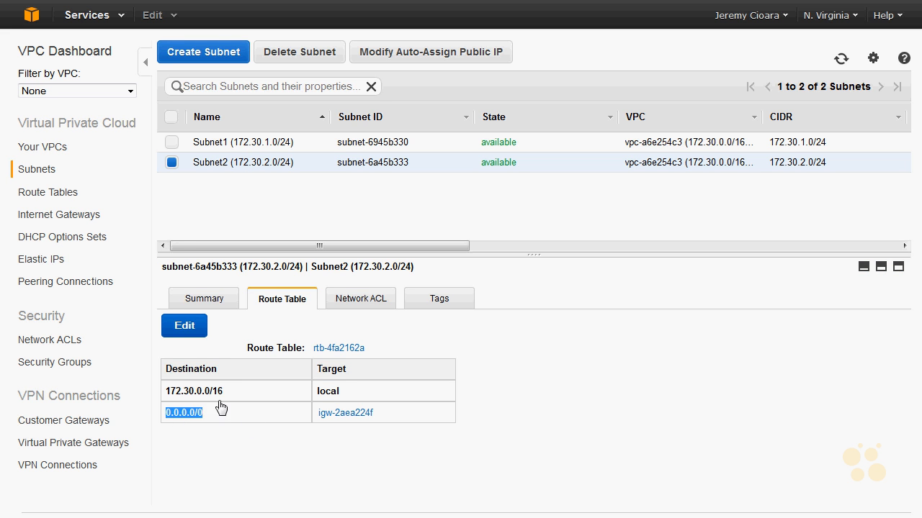
pyautogui.moveTo(394, 408); pyautogui.dragTo(317, 425)
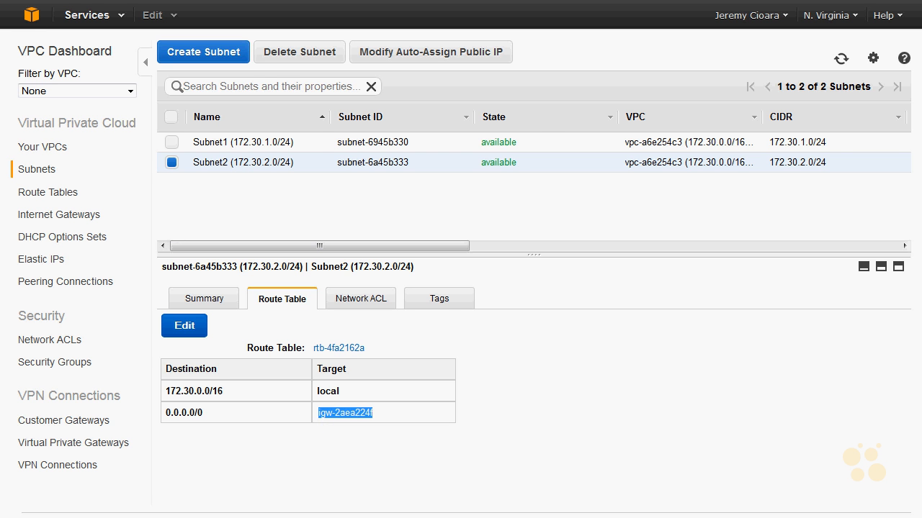
pyautogui.click(35, 18)
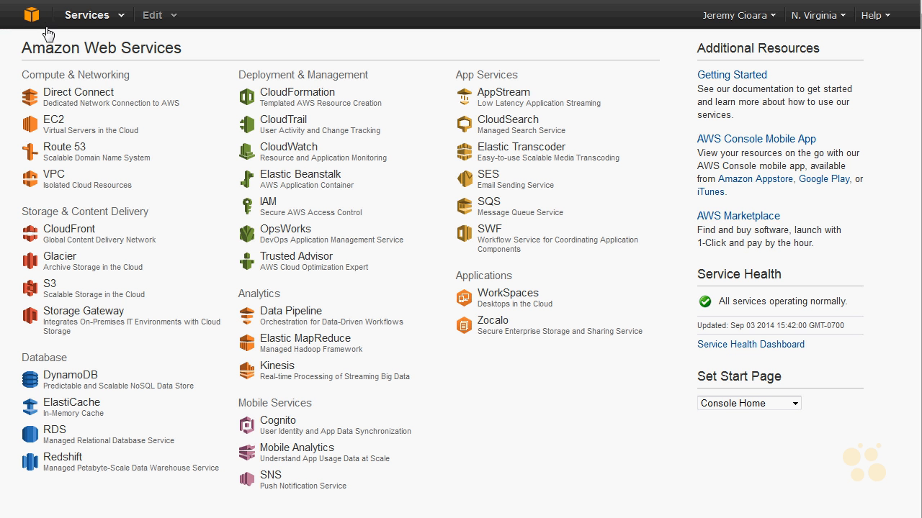
pyautogui.click(58, 120)
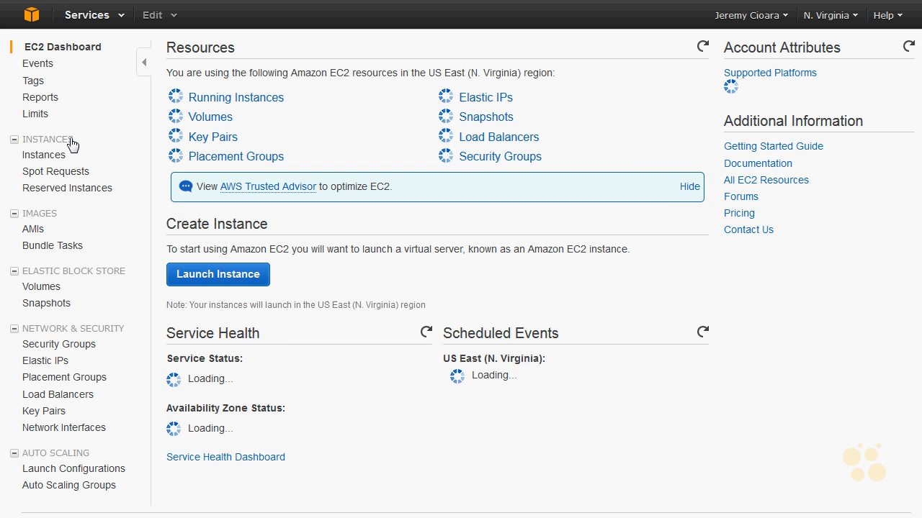
pyautogui.click(223, 99)
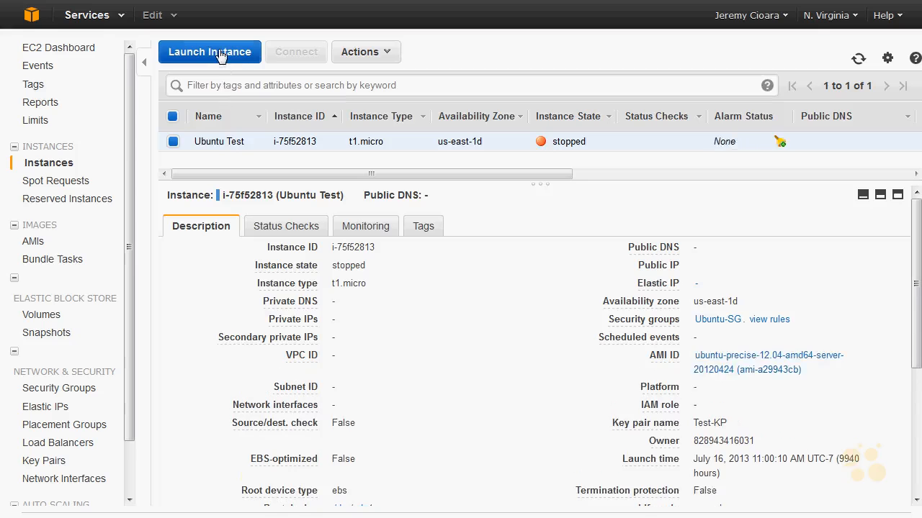
pyautogui.click(221, 55)
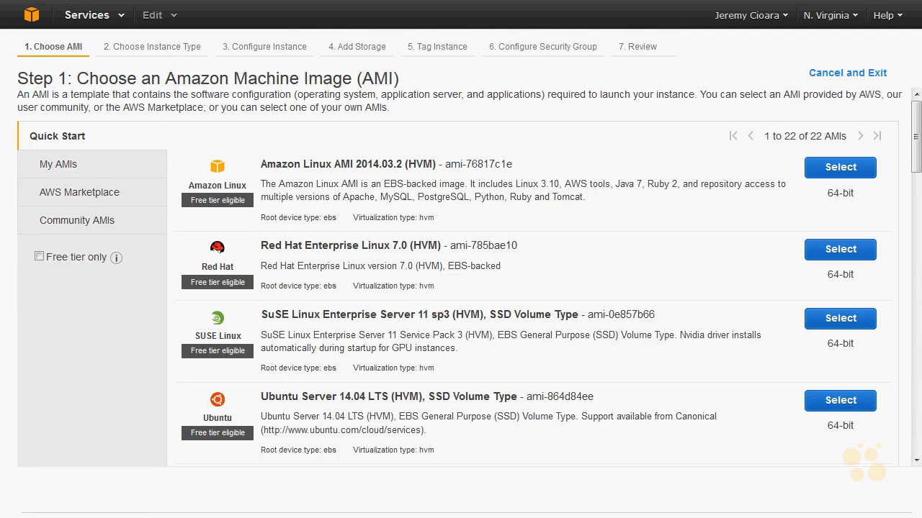
pyautogui.hotkey('ctrl', '+')
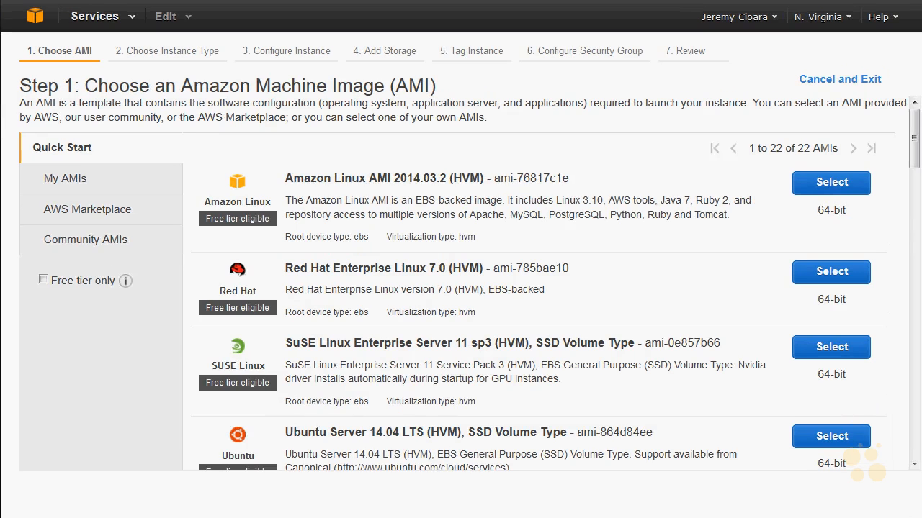
# Step: Start a new security group in the VPC service with the name tag and group name SSH and ICMP
pyautogui.click(37, 18)
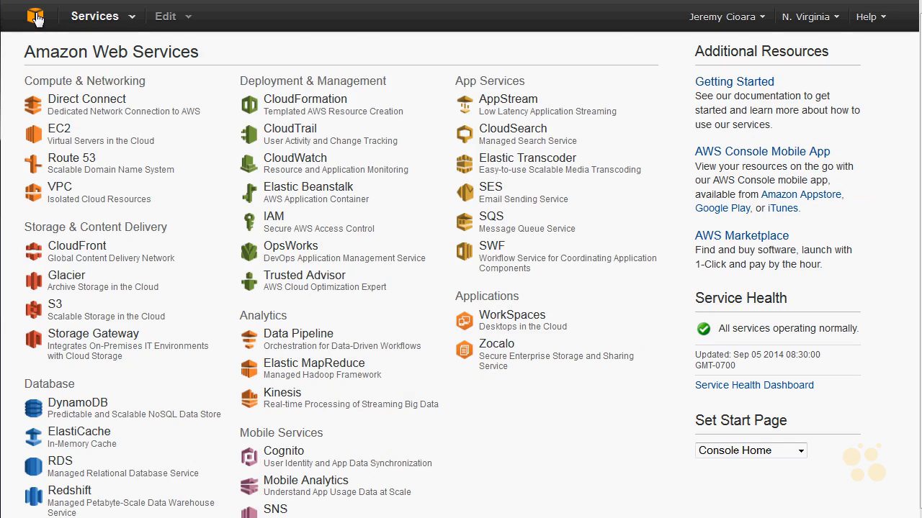
pyautogui.click(63, 192)
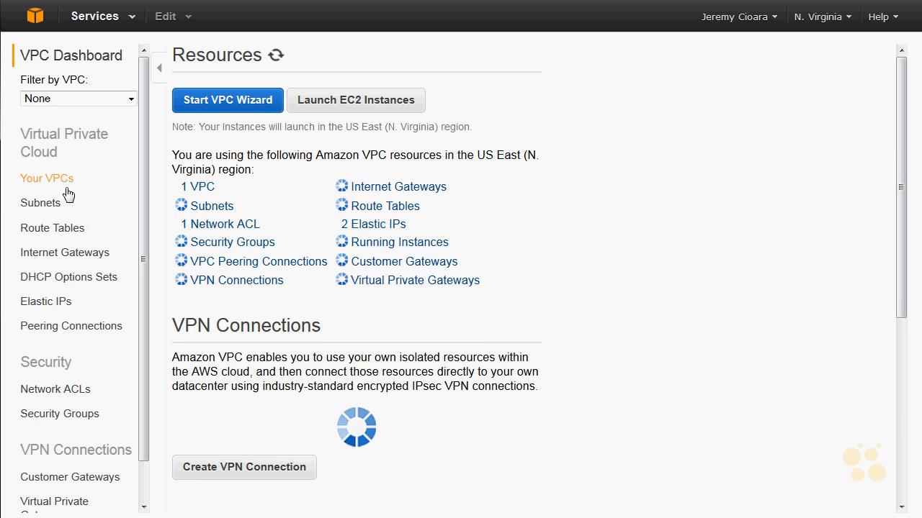
pyautogui.click(80, 414)
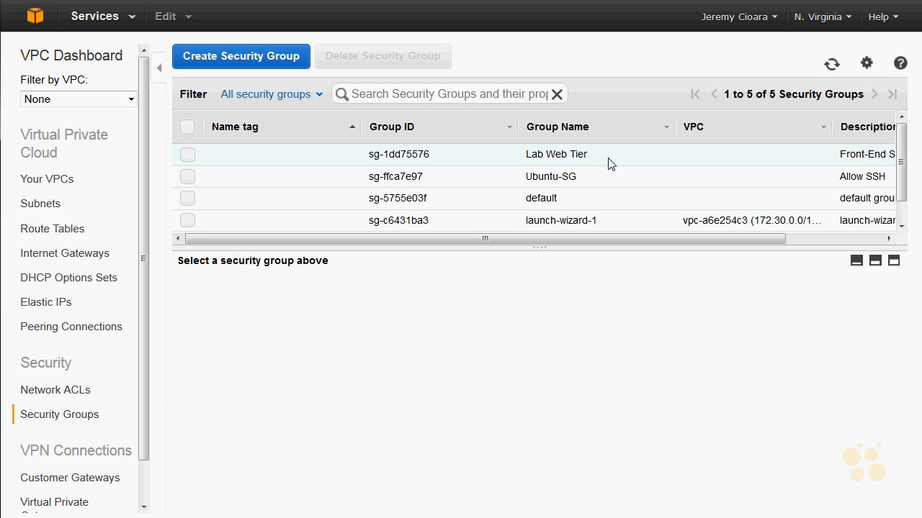
pyautogui.click(232, 57)
pyautogui.click(499, 178)
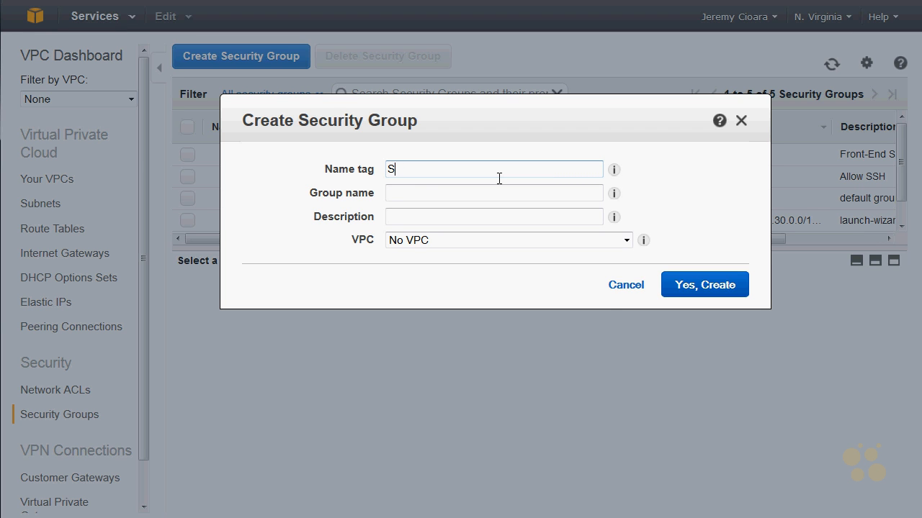
pyautogui.write('SSH and PING')
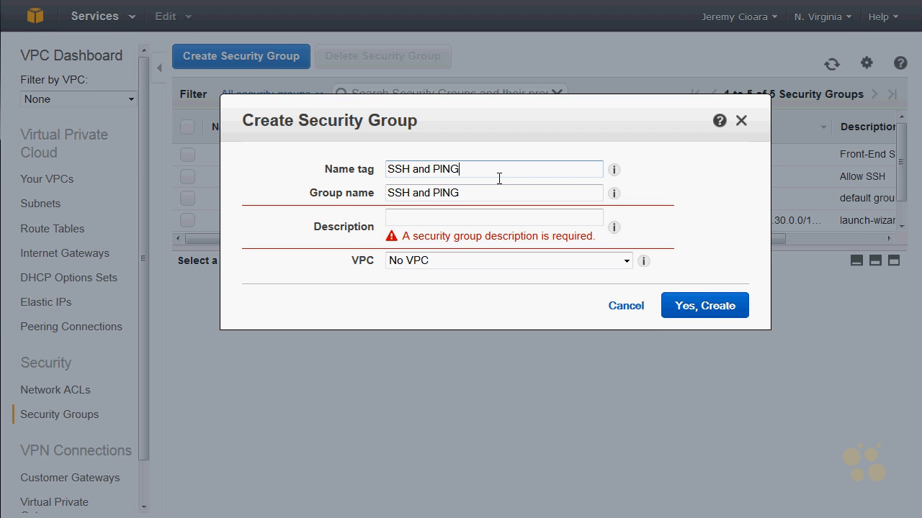
pyautogui.doubleClick(450, 173)
pyautogui.write('ICMP')
# Step: Describe the security group as "Allows SSH and Ping access", assign it to the 172.30.0.0/16 Virginia Core VPC and create it
pyautogui.click(444, 215)
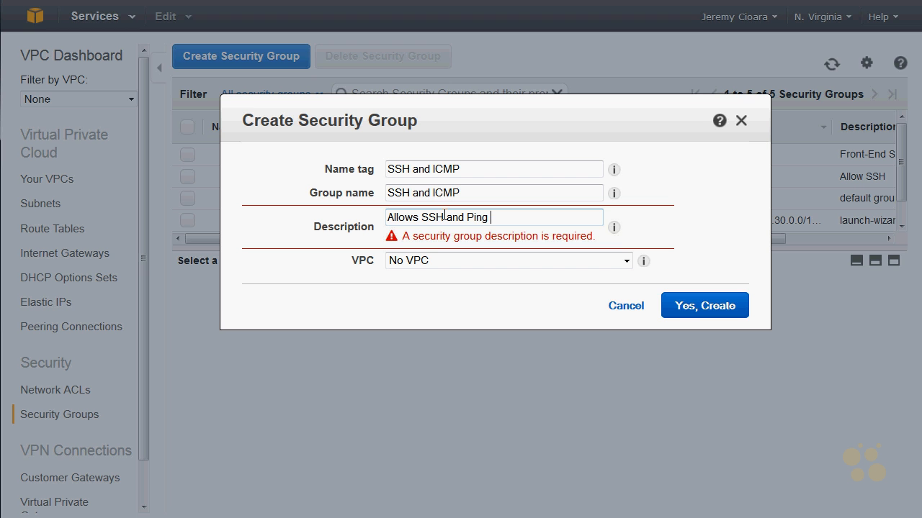
pyautogui.click(424, 241)
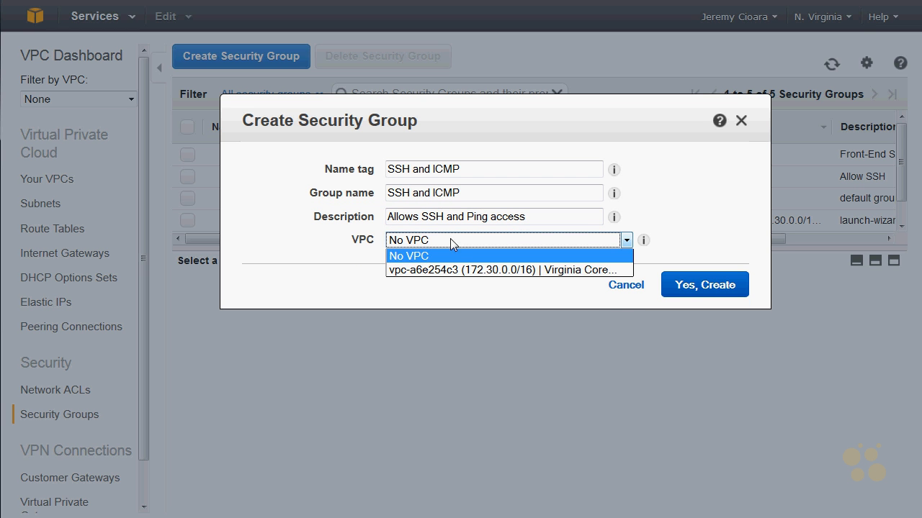
pyautogui.click(425, 269)
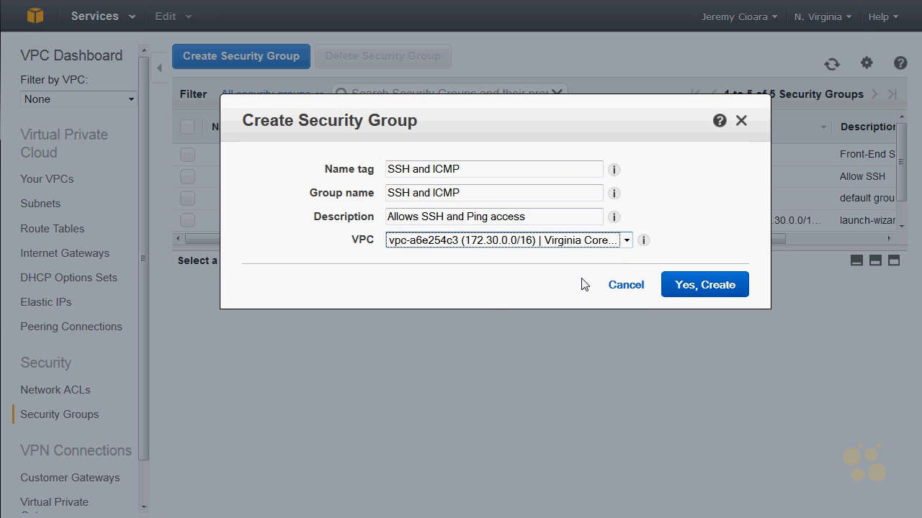
pyautogui.click(704, 285)
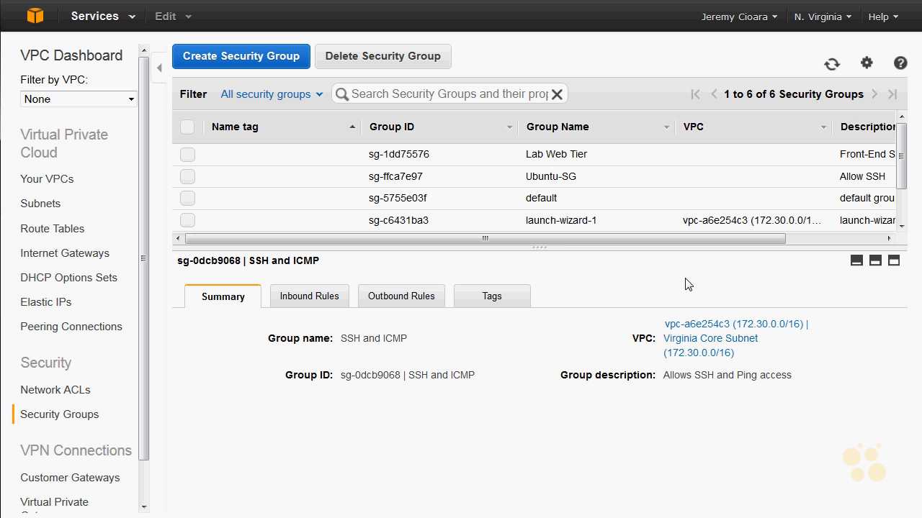
# Step: Add an inbound rule to the SSH and ICMP security group allowing SSH (22) from source 0.0.0.0/0
pyautogui.scroll(-1, 846, 174)
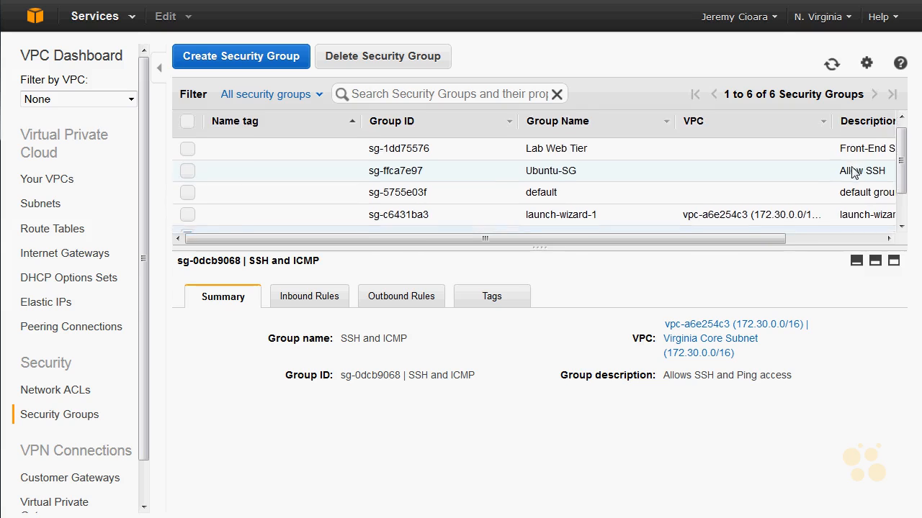
pyautogui.scroll(-1, 893, 182)
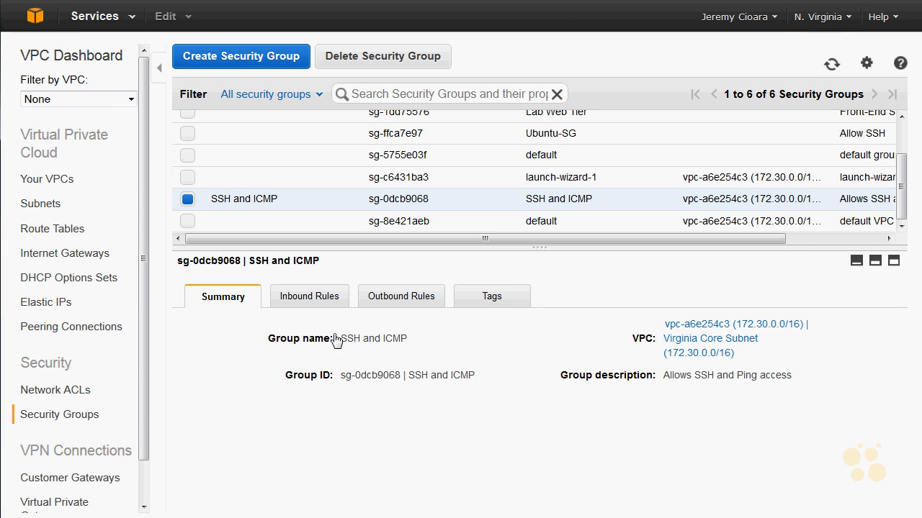
pyautogui.click(329, 296)
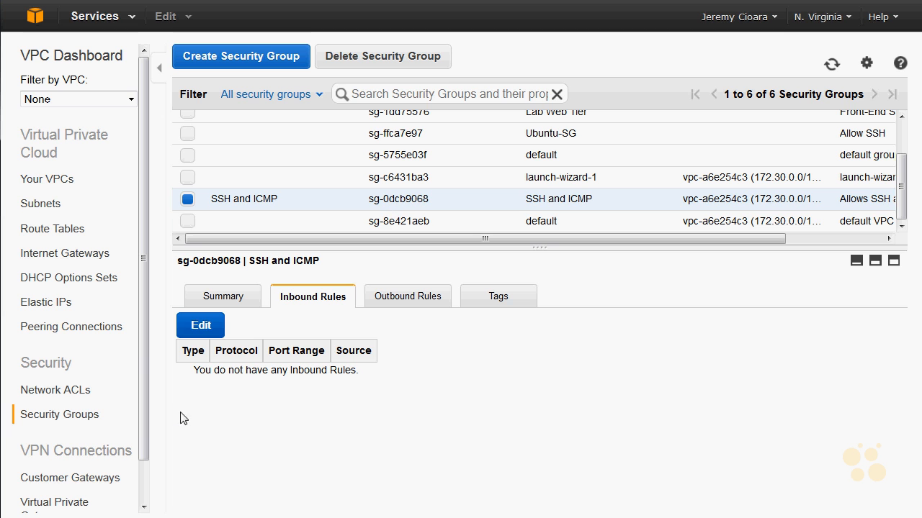
pyautogui.click(208, 329)
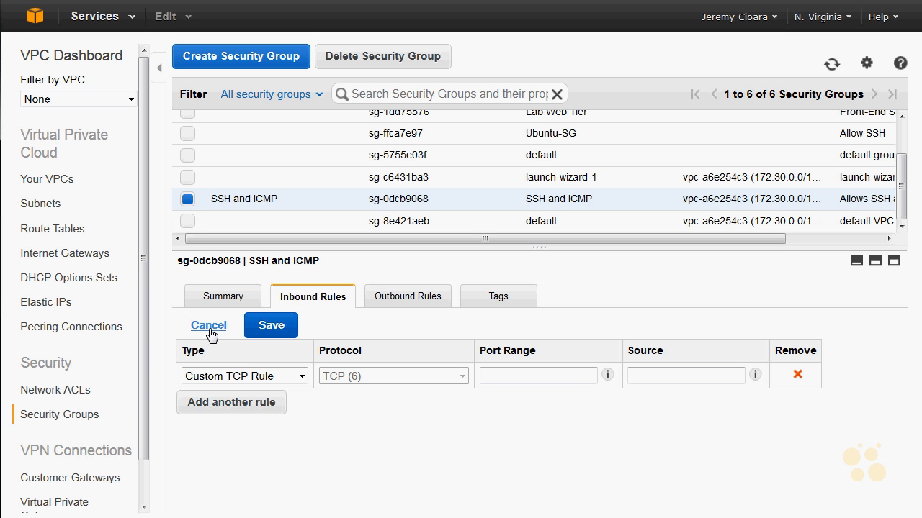
pyautogui.click(268, 374)
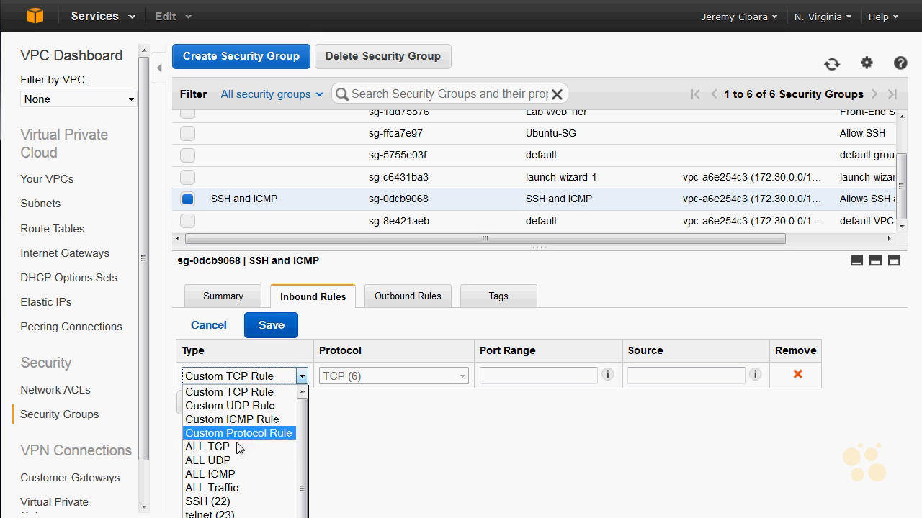
pyautogui.click(219, 499)
pyautogui.click(620, 378)
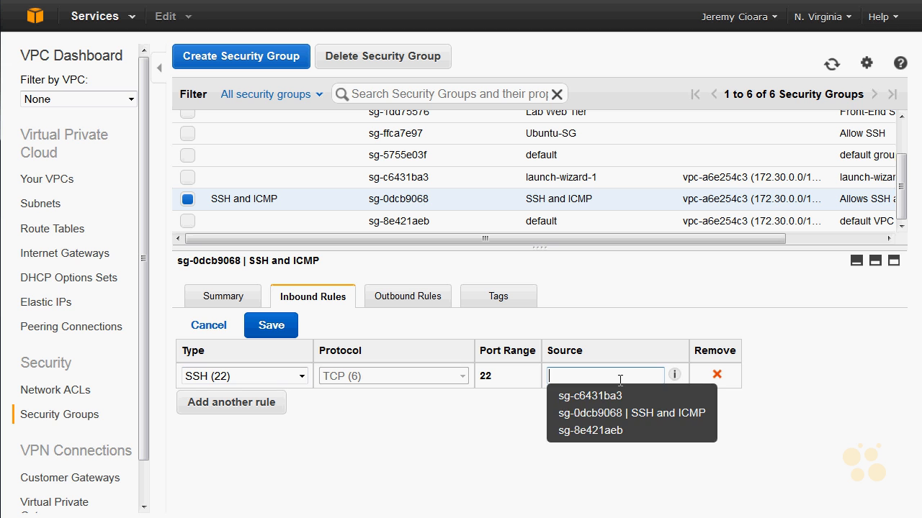
pyautogui.write('0.0.0.0/0')
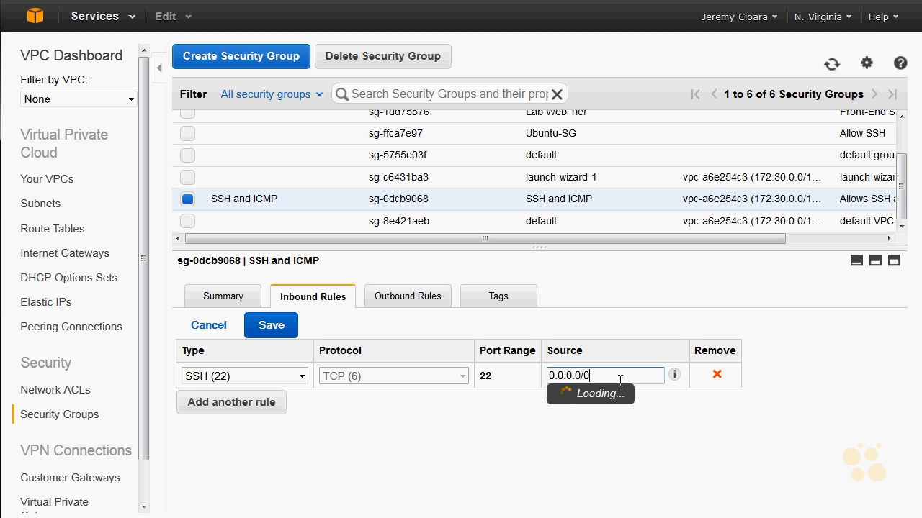
# Step: Add a second inbound rule allowing ALL ICMP from source 0.0.0.0/0 and save the security group's inbound rules
pyautogui.click(266, 403)
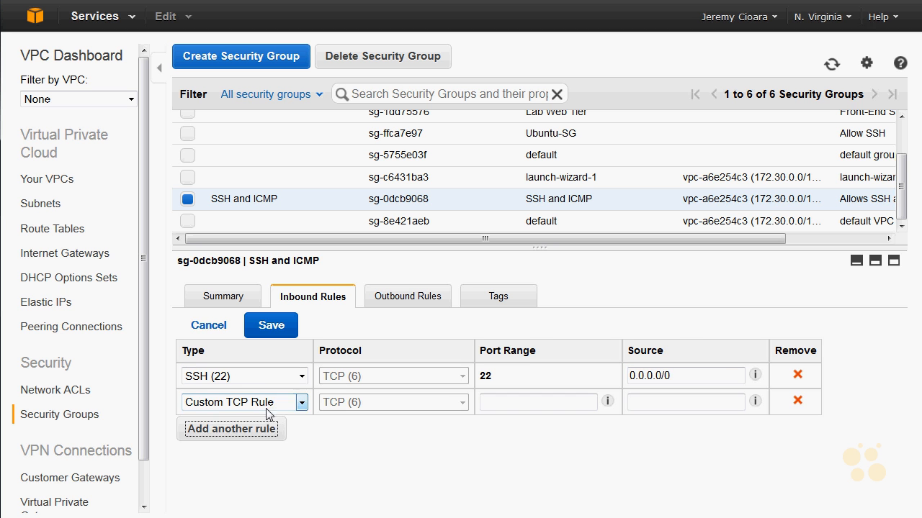
pyautogui.click(302, 402)
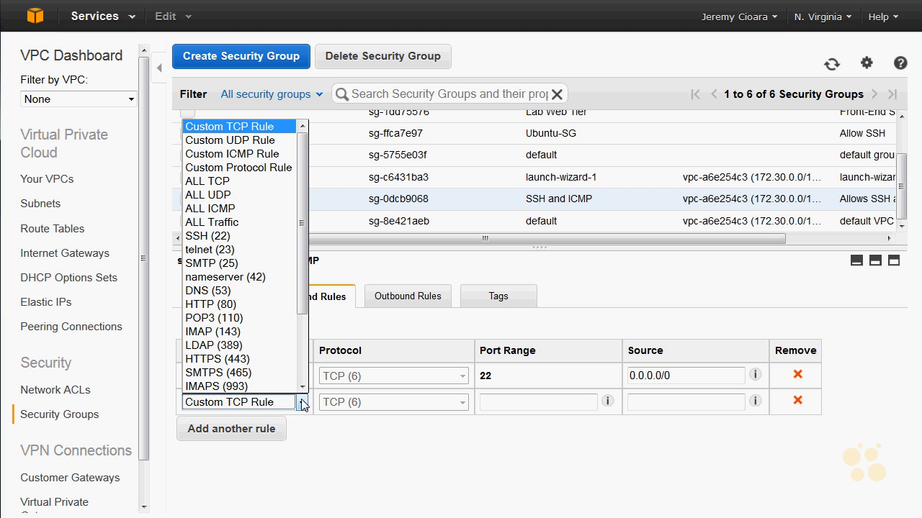
pyautogui.click(301, 403)
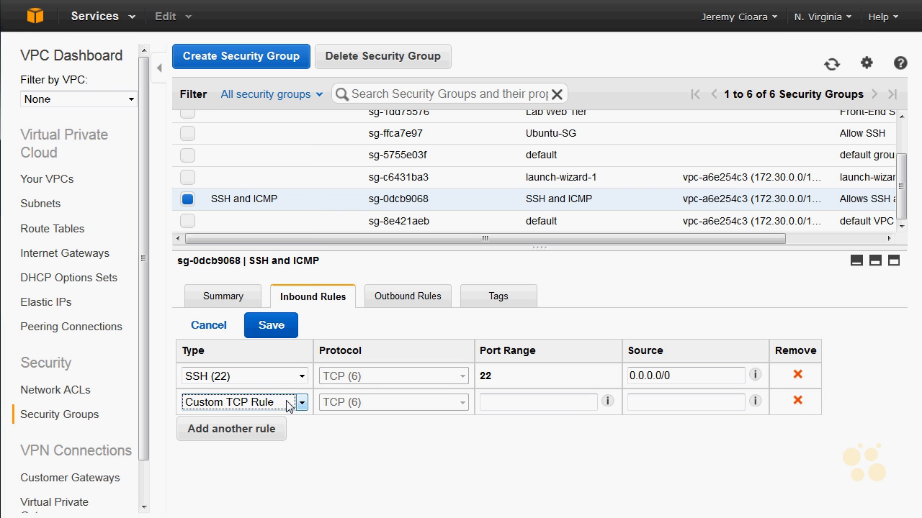
pyautogui.click(257, 404)
pyautogui.click(231, 209)
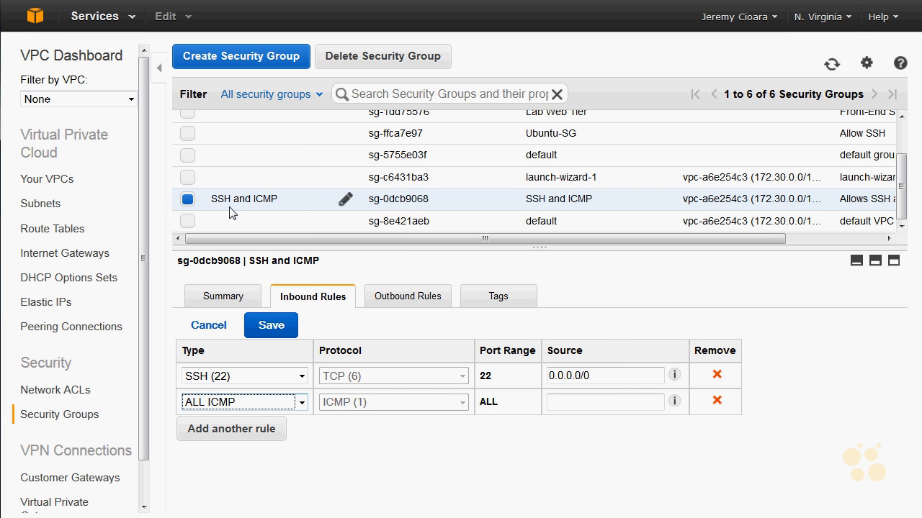
pyautogui.click(595, 401)
pyautogui.write('0.0.0.0/0')
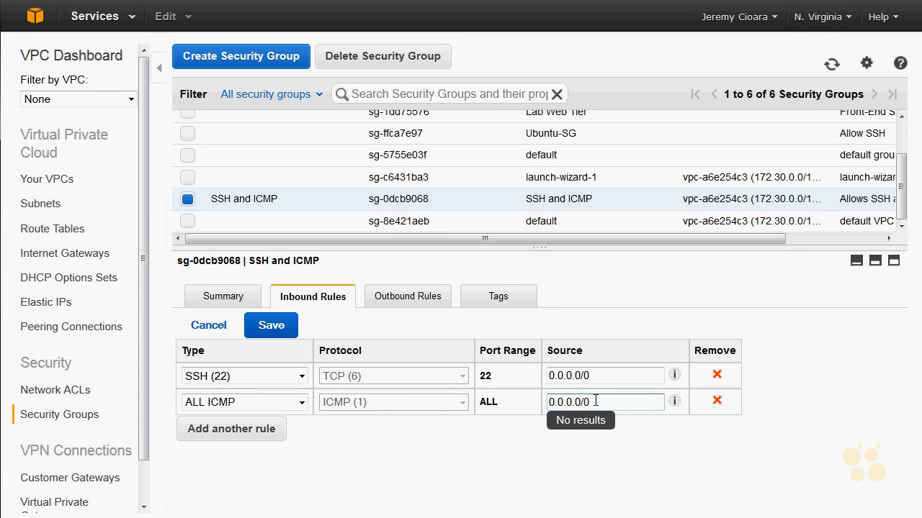
pyautogui.click(251, 331)
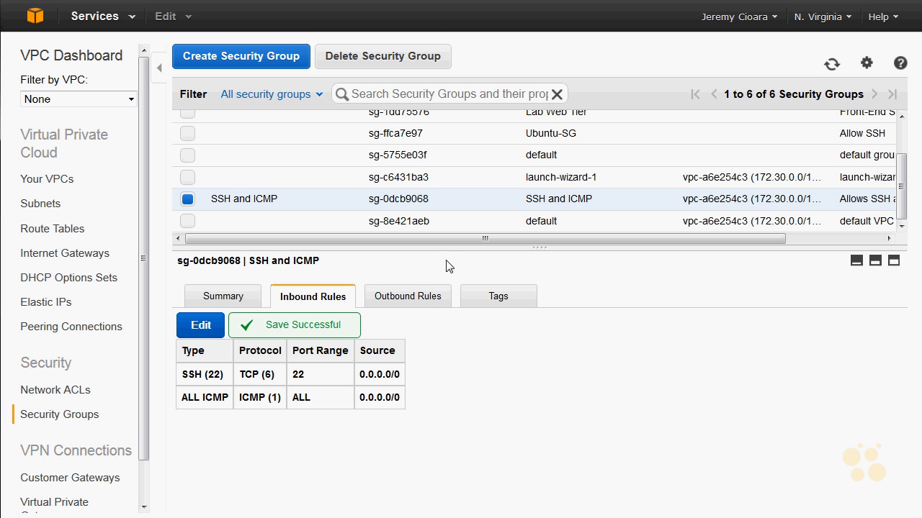
pyautogui.moveTo(456, 397); pyautogui.dragTo(181, 336)
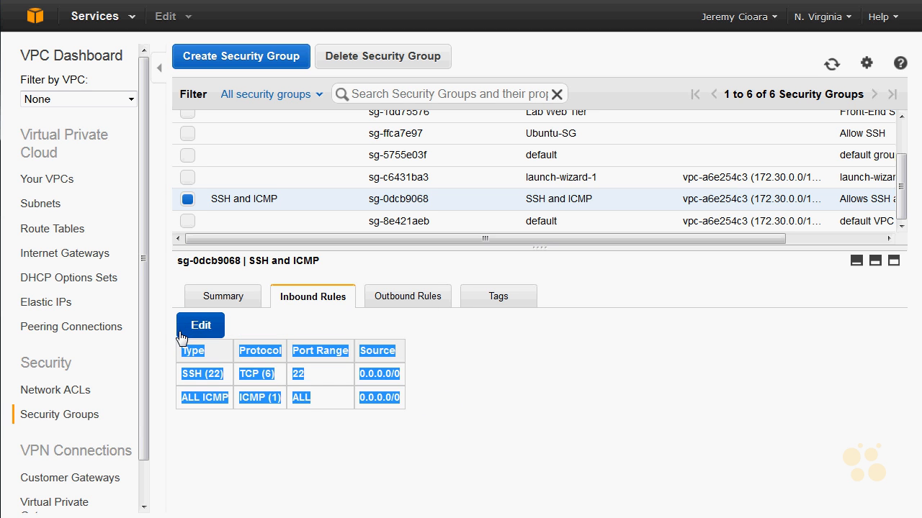
pyautogui.click(385, 373)
pyautogui.tripleClick(397, 377)
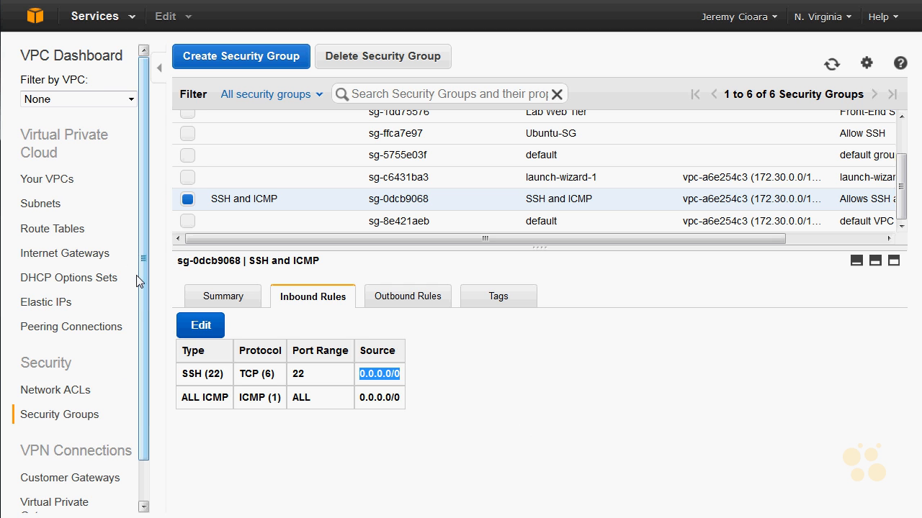
# Step: Switch to the EC2 service, show its instances and start launching a new instance
pyautogui.click(41, 28)
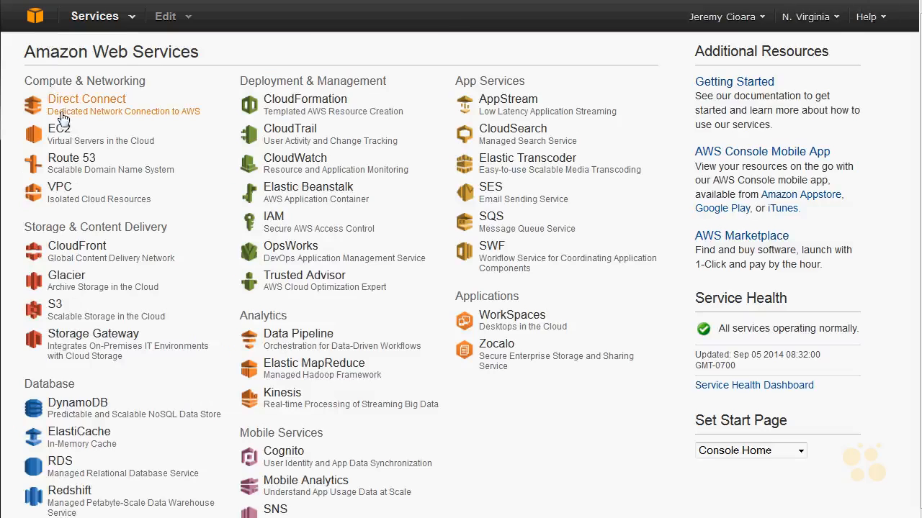
pyautogui.click(133, 112)
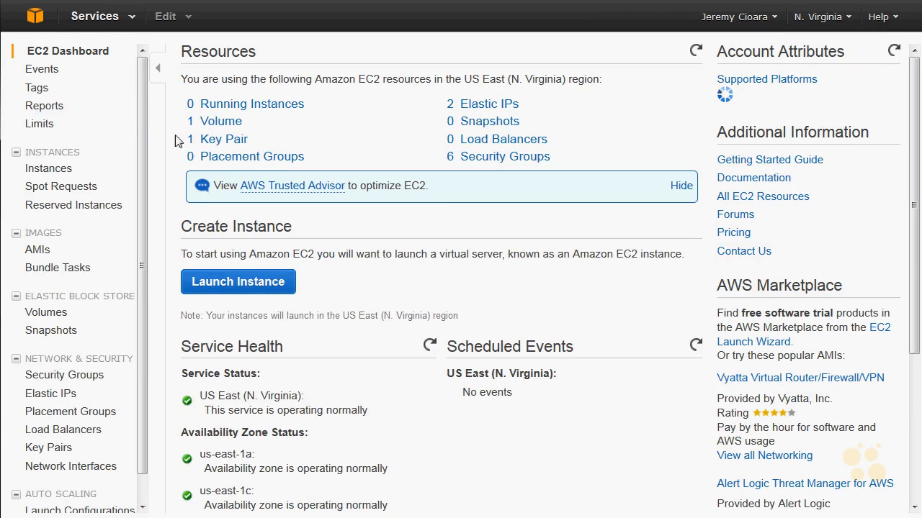
pyautogui.click(261, 104)
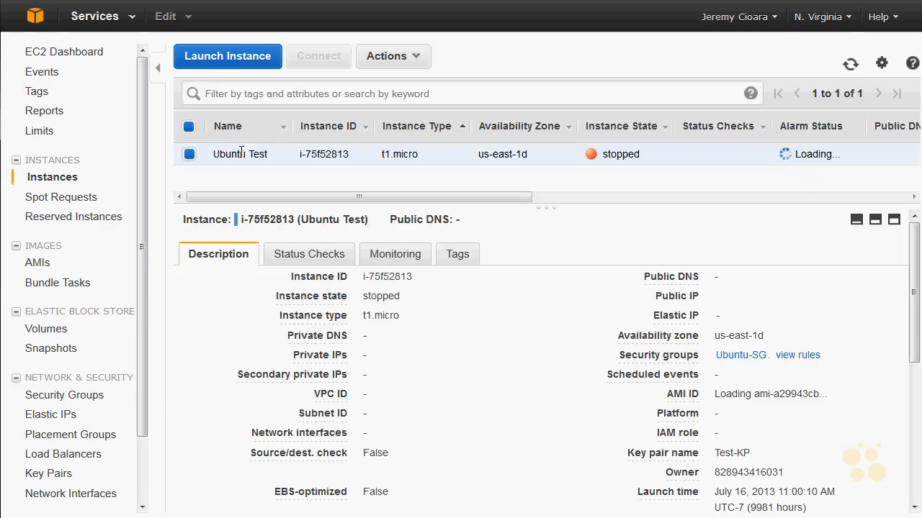
pyautogui.click(234, 58)
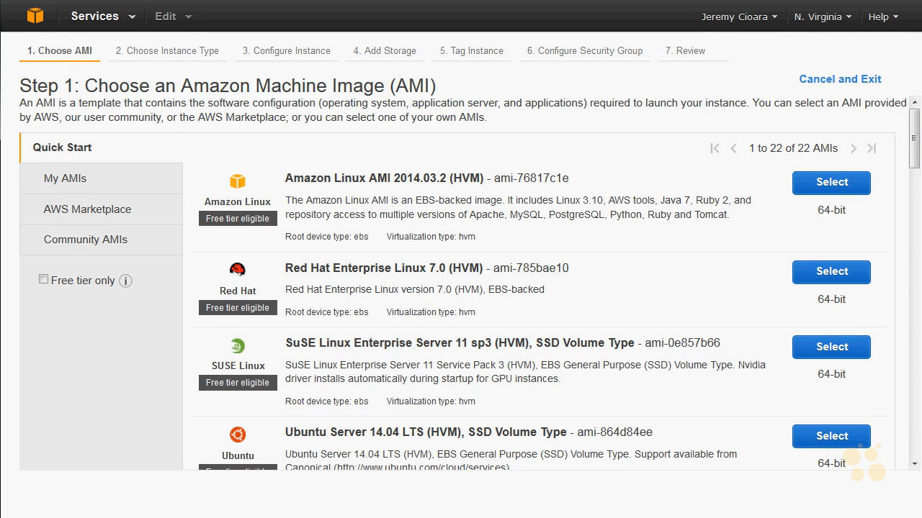
pyautogui.hotkey('ctrl', '-')
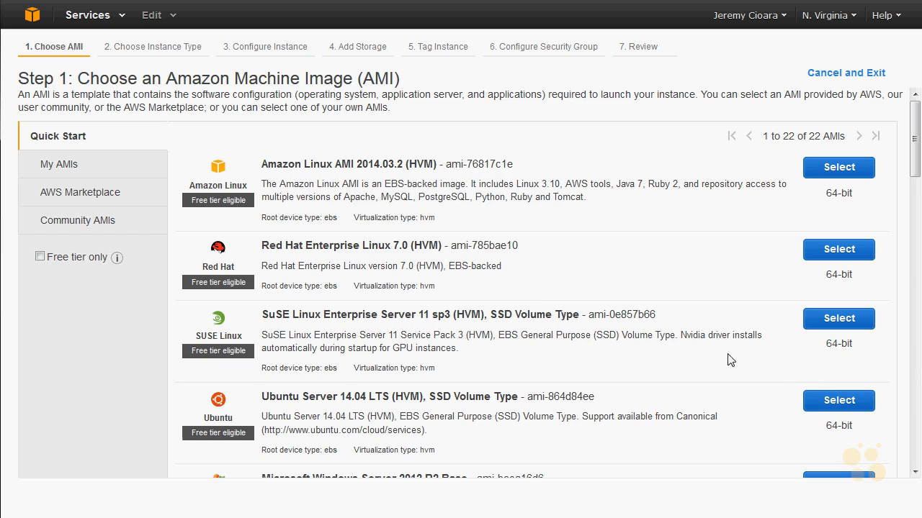
pyautogui.hotkey('ctrl', '+')
pyautogui.hotkey('ctrl', '+')
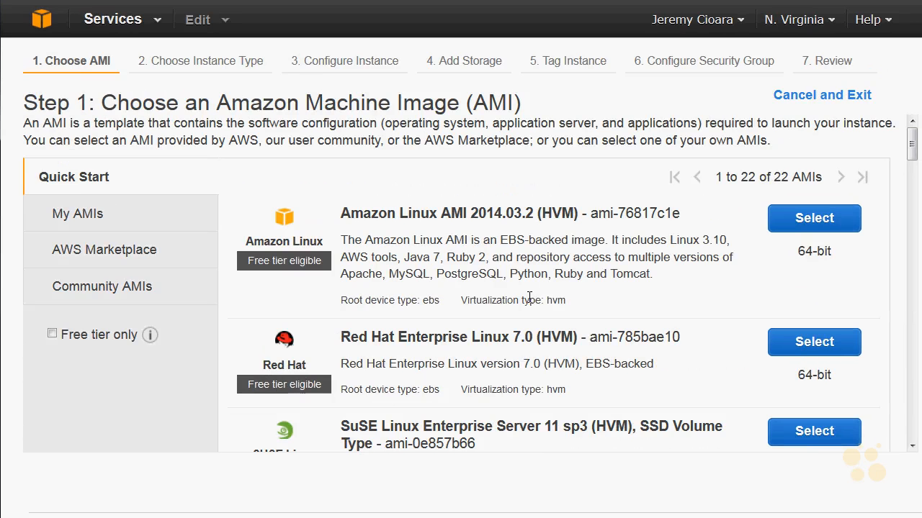
pyautogui.hotkey('ctrl', '-')
pyautogui.hotkey('ctrl', '-')
pyautogui.hotkey('ctrl', '-')
pyautogui.hotkey('ctrl', '-')
pyautogui.hotkey('ctrl', '-')
pyautogui.hotkey('ctrl', '-')
pyautogui.hotkey('ctrl', '-')
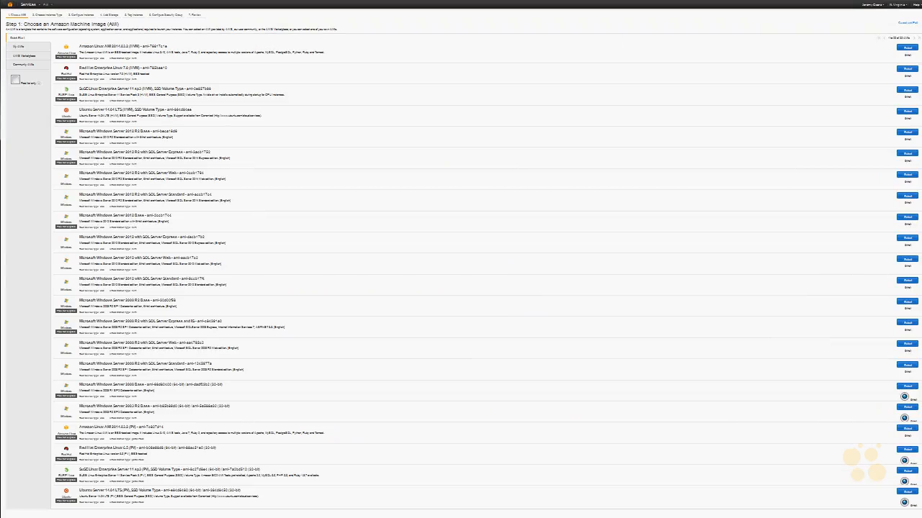
pyautogui.hotkey('ctrl', '0')
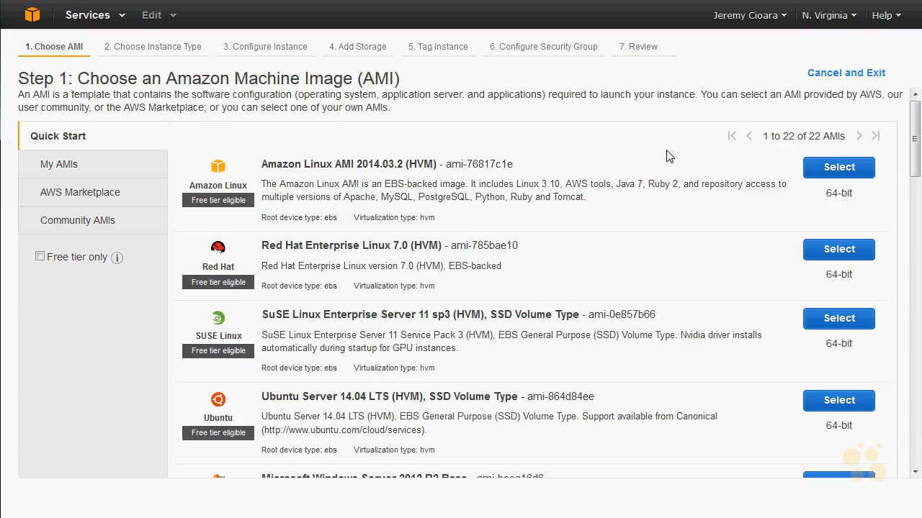
# Step: Choose the Ubuntu Server 14.04 LTS (HVM) image with type t2.micro and place the instance in Subnet1 (172.30.1.0/24)
pyautogui.click(859, 404)
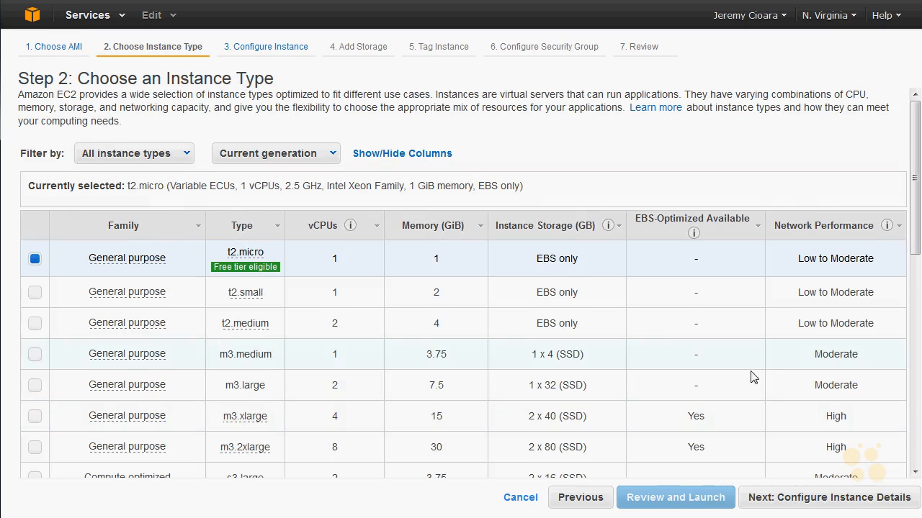
pyautogui.click(799, 503)
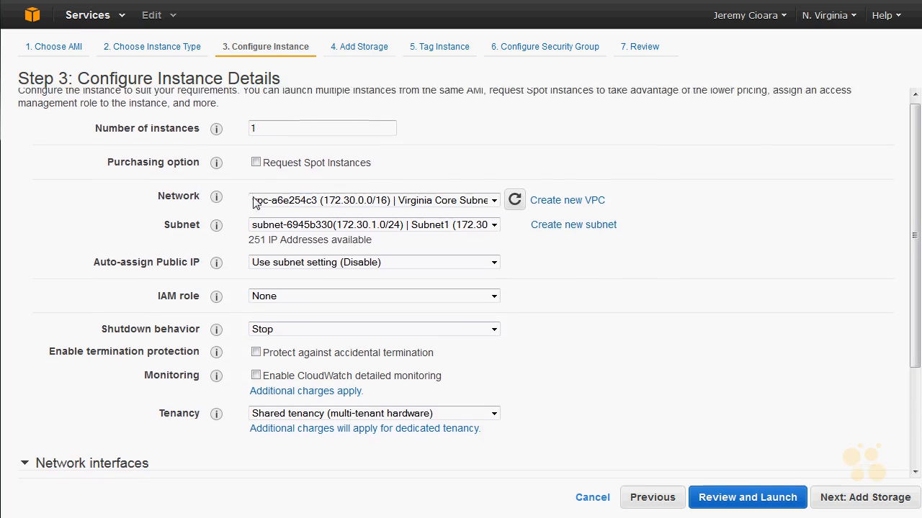
pyautogui.click(446, 229)
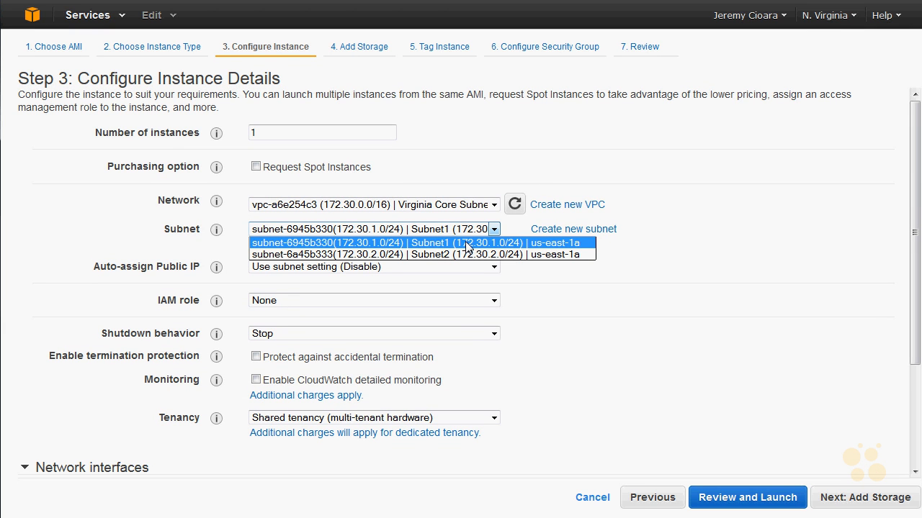
pyautogui.click(466, 244)
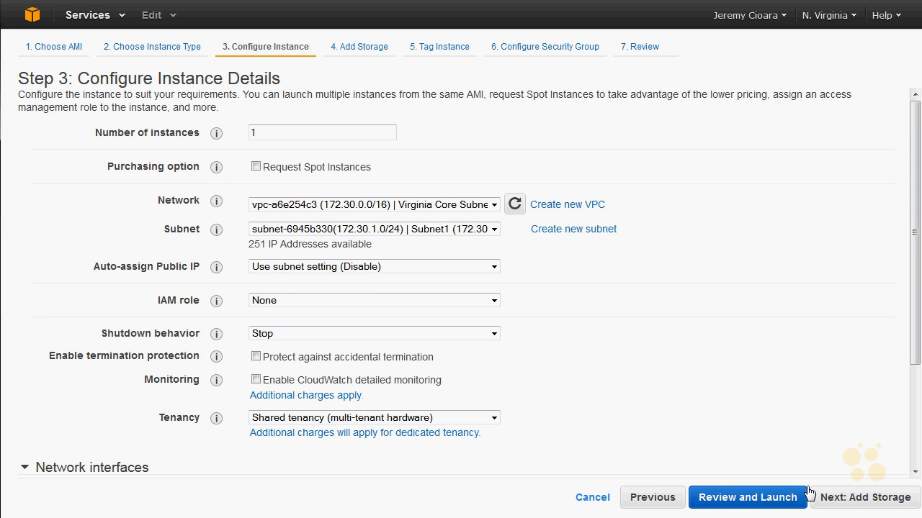
# Step: Keep the default storage and tag settings, assign the existing SSH and ICMP security group and proceed to the launch review
pyautogui.click(837, 500)
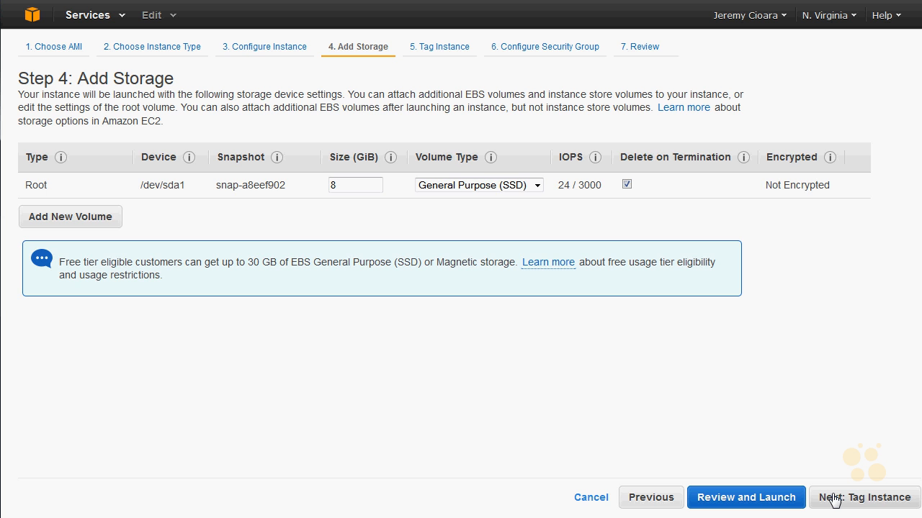
pyautogui.click(836, 500)
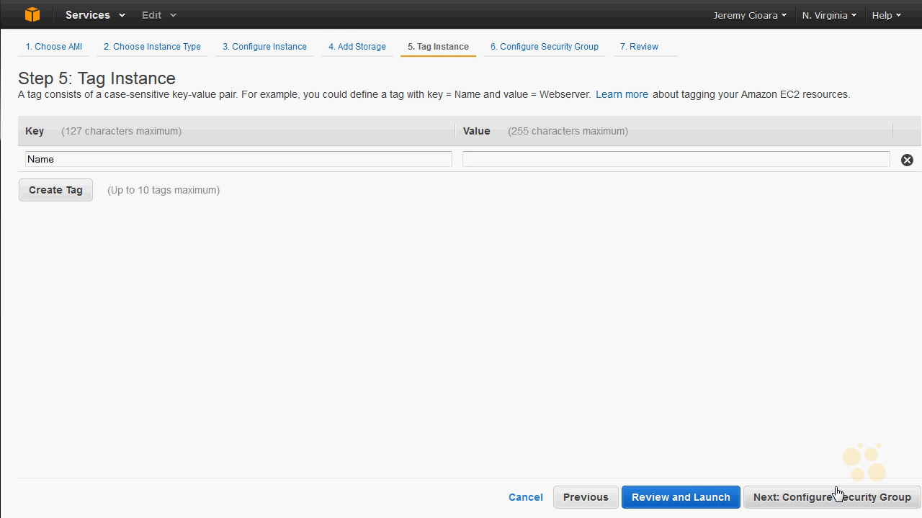
pyautogui.click(838, 497)
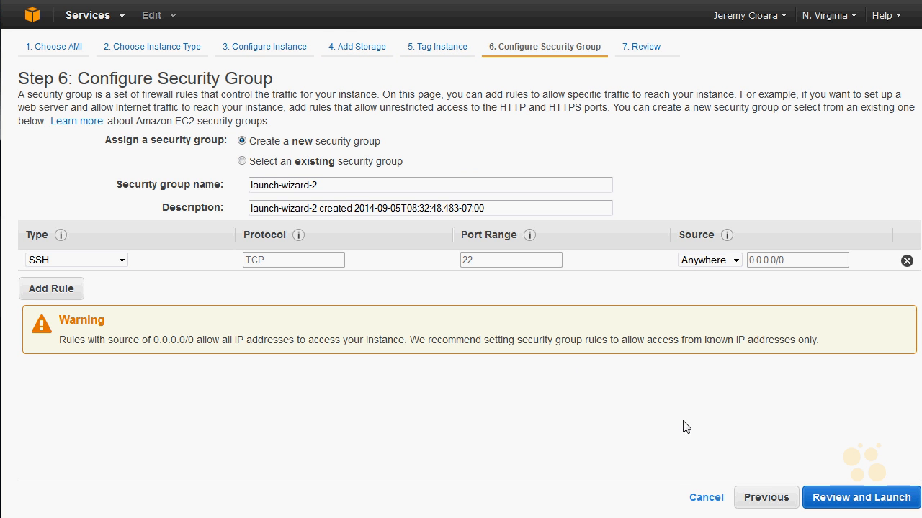
pyautogui.click(297, 161)
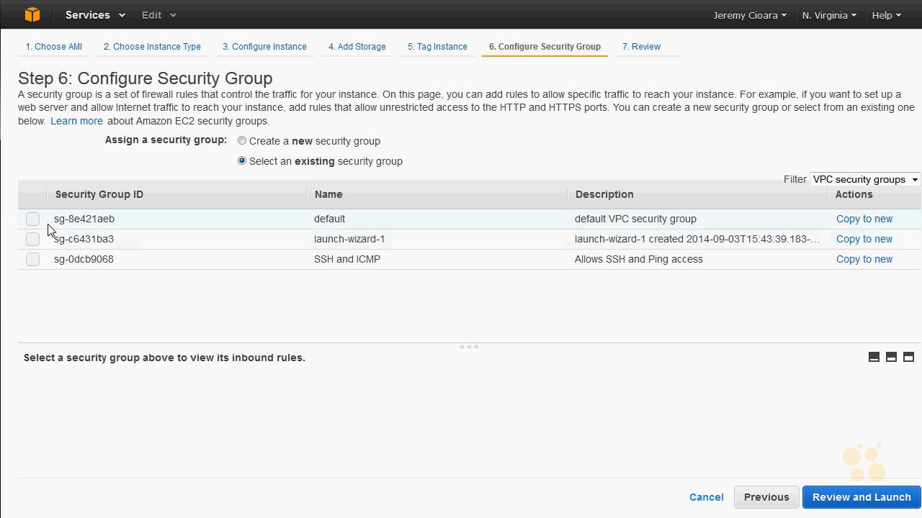
pyautogui.click(33, 259)
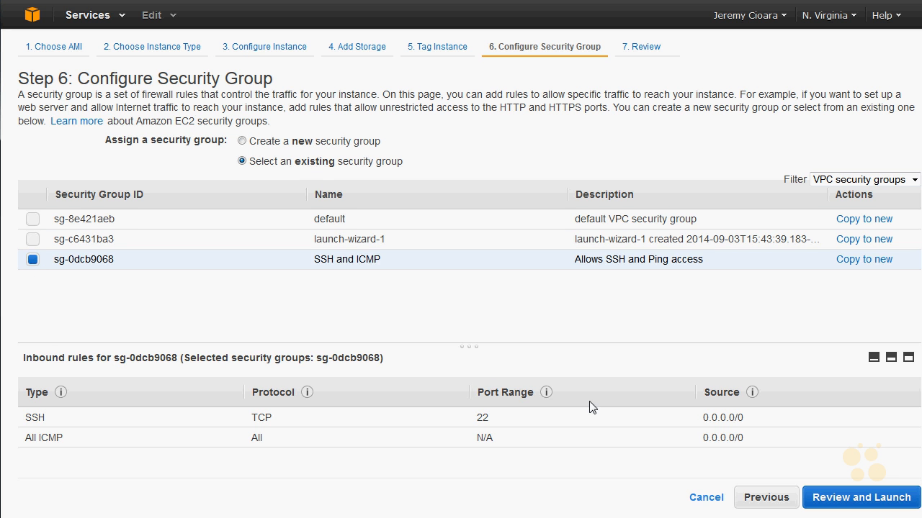
pyautogui.click(878, 499)
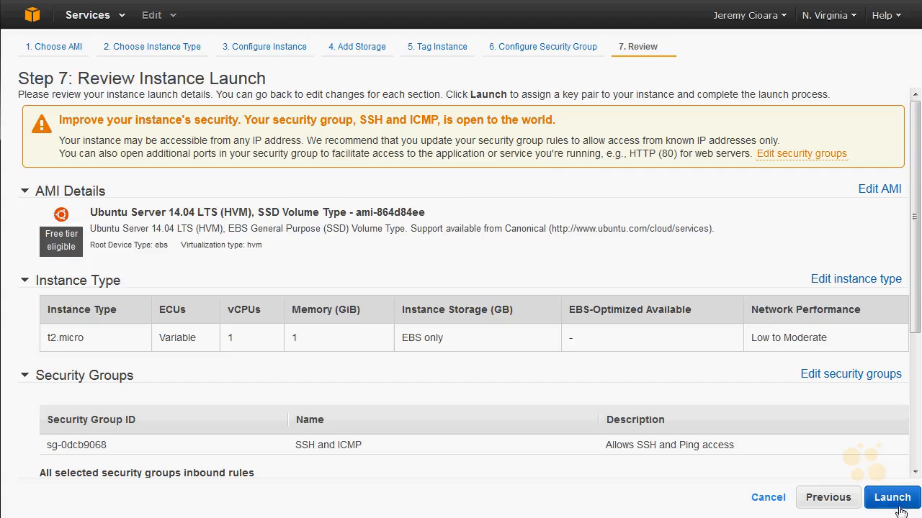
# Step: Launch the reviewed instance and complete its key pair assignment
pyautogui.click(893, 502)
pyautogui.click(259, 356)
pyautogui.click(636, 409)
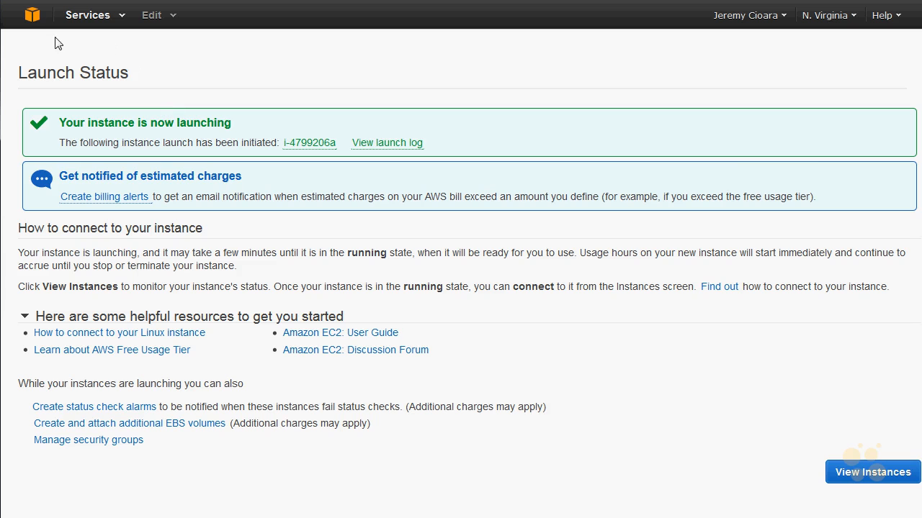
# Step: Return to the EC2 service and check the new instance in the instances list
pyautogui.click(30, 15)
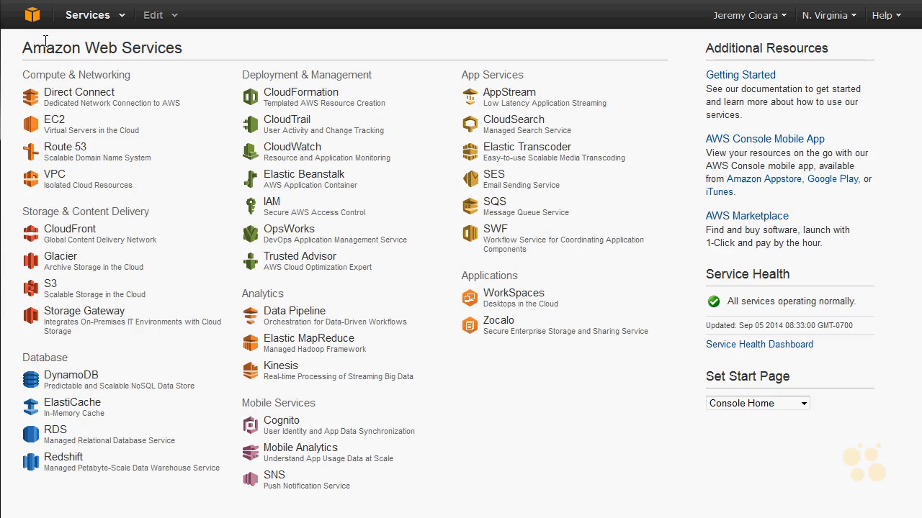
pyautogui.click(46, 129)
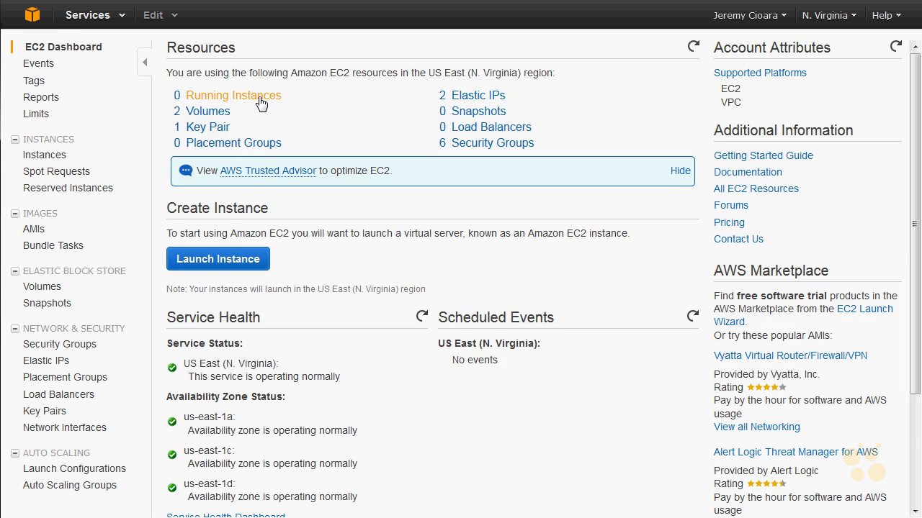
pyautogui.click(260, 101)
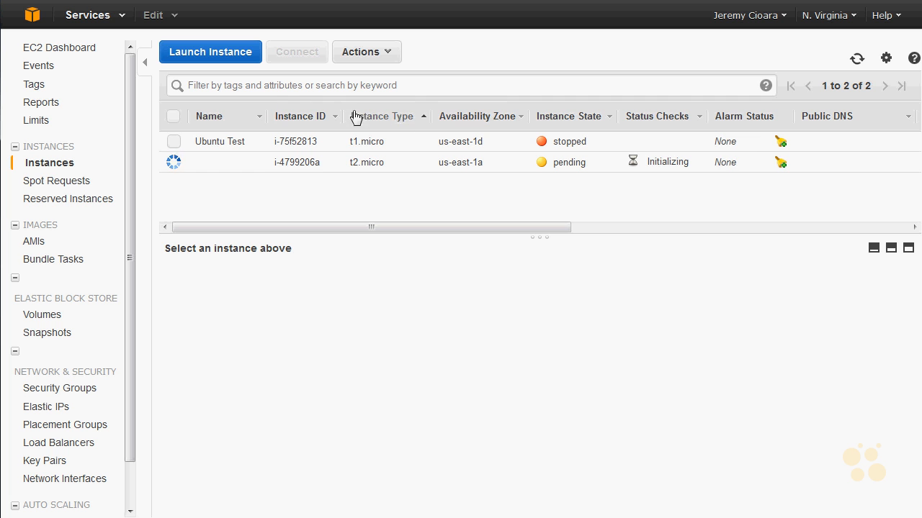
# Step: Start launching another t2.micro instance from the Ubuntu Server 14.04 LTS (HVM) image and proceed to its instance details
pyautogui.click(238, 58)
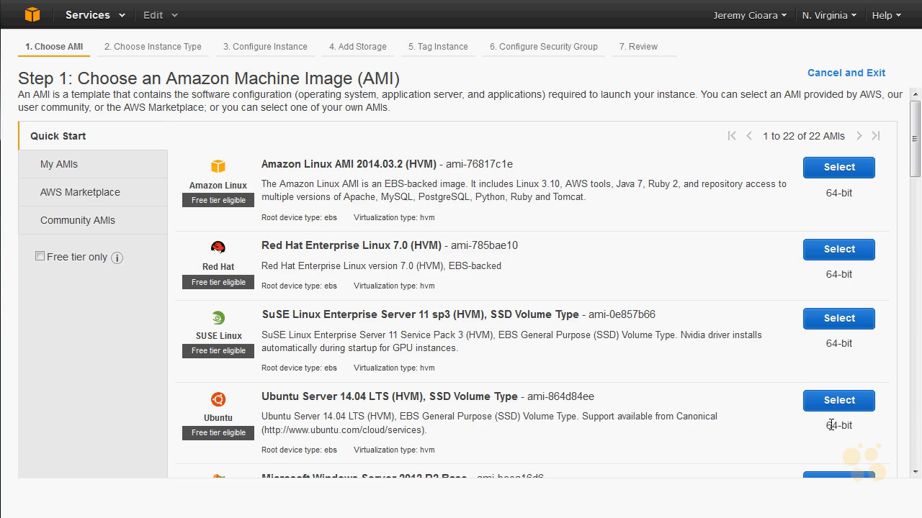
pyautogui.click(834, 401)
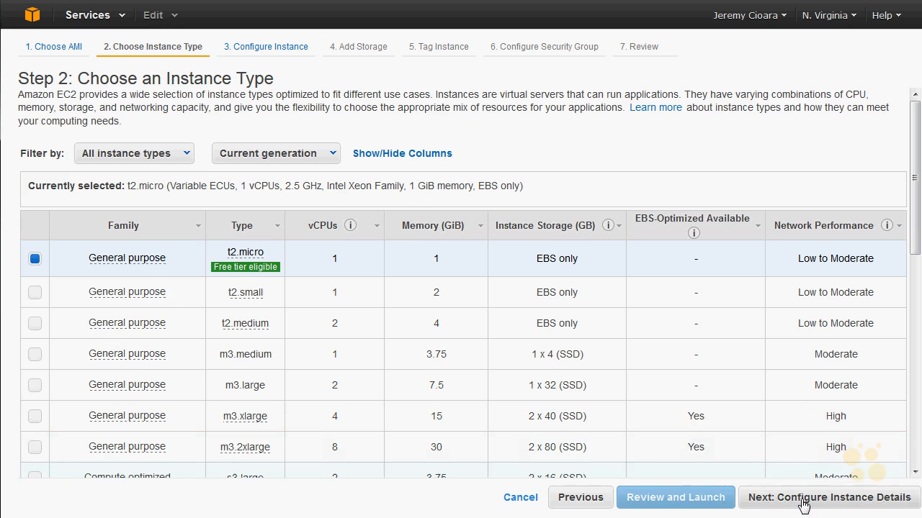
pyautogui.click(777, 496)
# Step: Try 10 as the number of instances and restore it to 1
pyautogui.click(270, 132)
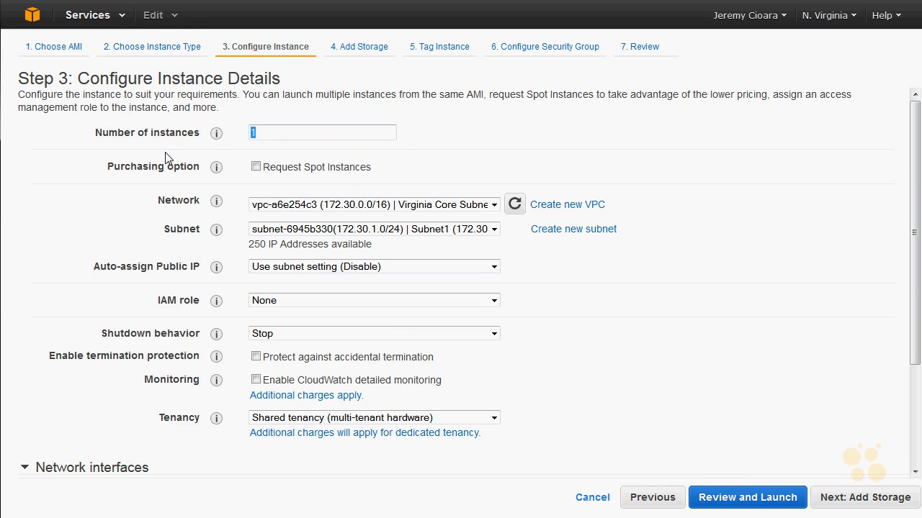
pyautogui.write('10')
pyautogui.press('BackSpace')
pyautogui.press('BackSpace')
pyautogui.press('BackSpace')
pyautogui.write('1')
# Step: Pick Subnet1 (172.30.1.0/24) as the subnet for the second instance
pyautogui.click(363, 229)
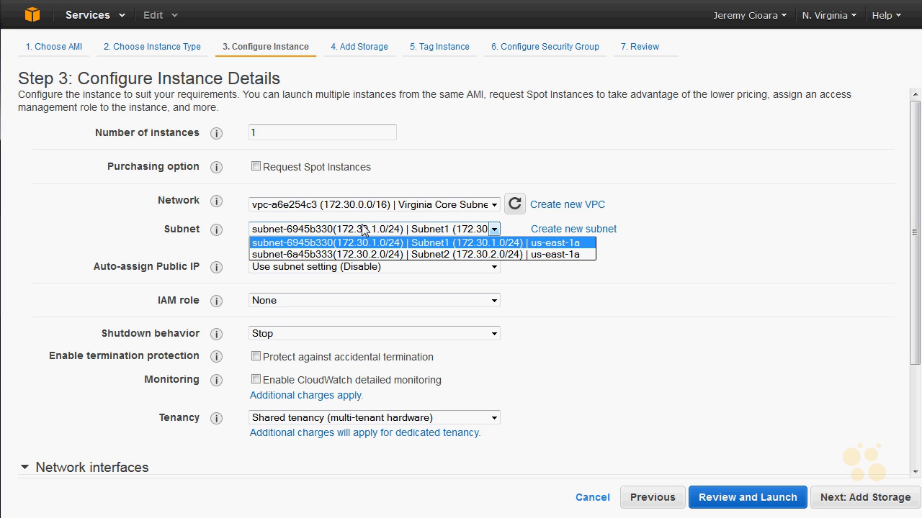
pyautogui.click(429, 246)
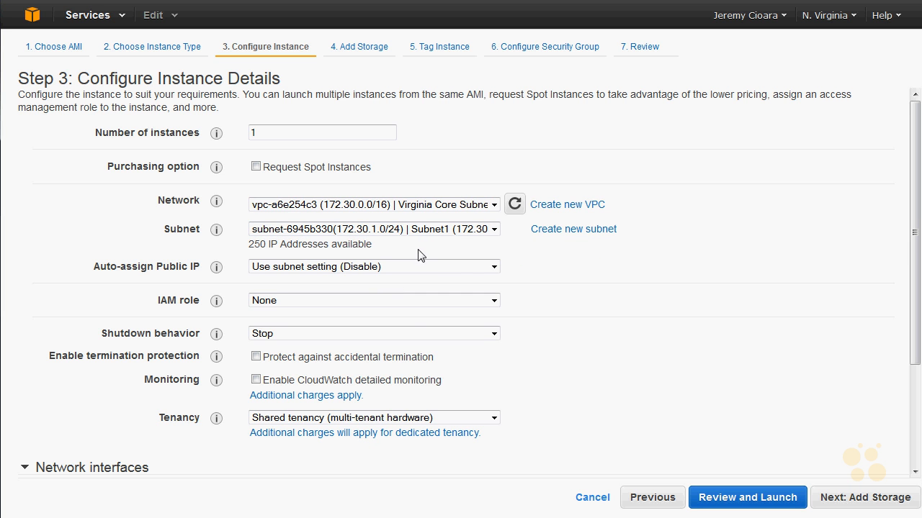
# Step: Switch the second instance's subnet to Subnet2 (172.30.2.0/24) and proceed with default storage and tags to the security group settings
pyautogui.click(414, 230)
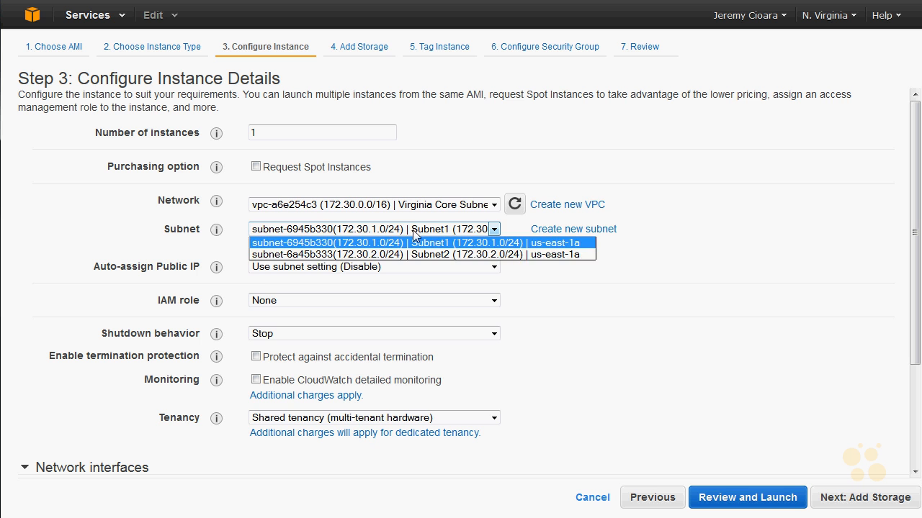
pyautogui.click(408, 255)
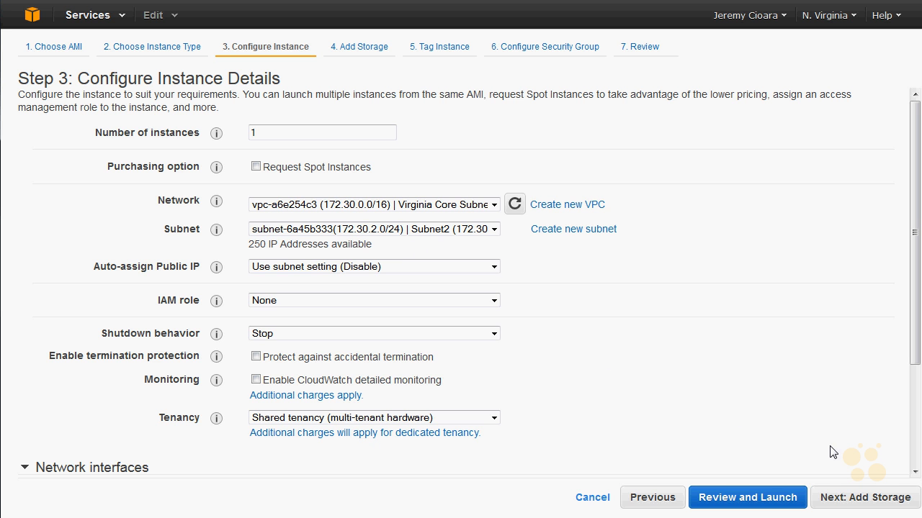
pyautogui.click(890, 499)
pyautogui.click(889, 499)
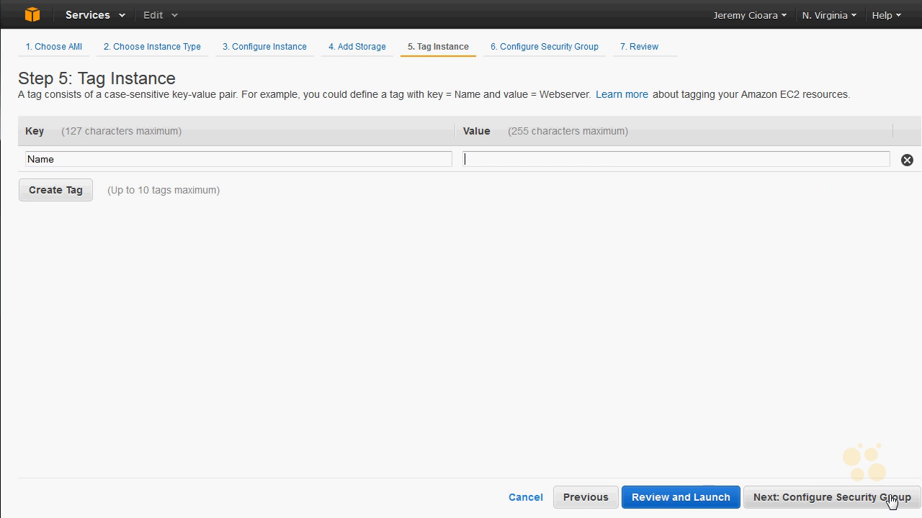
pyautogui.click(905, 499)
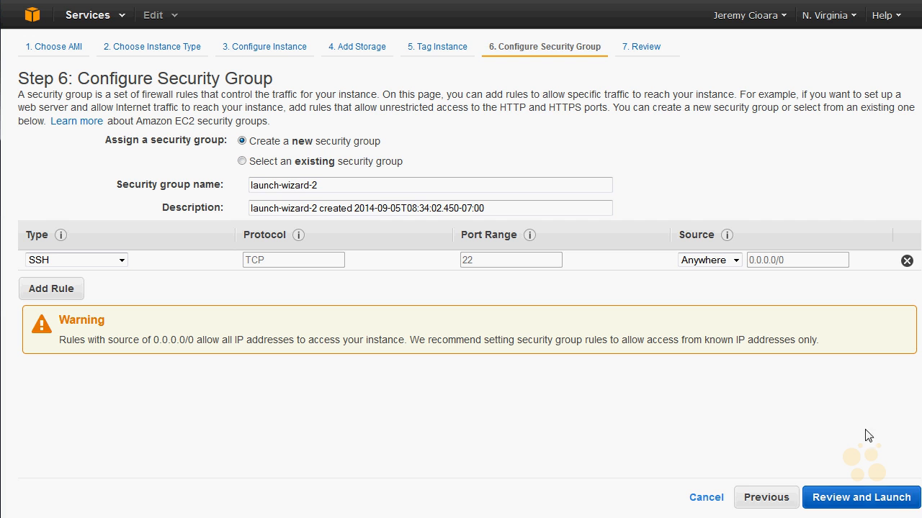
# Step: Assign the existing SSH and ICMP security group to the instance and proceed to the launch review
pyautogui.click(242, 161)
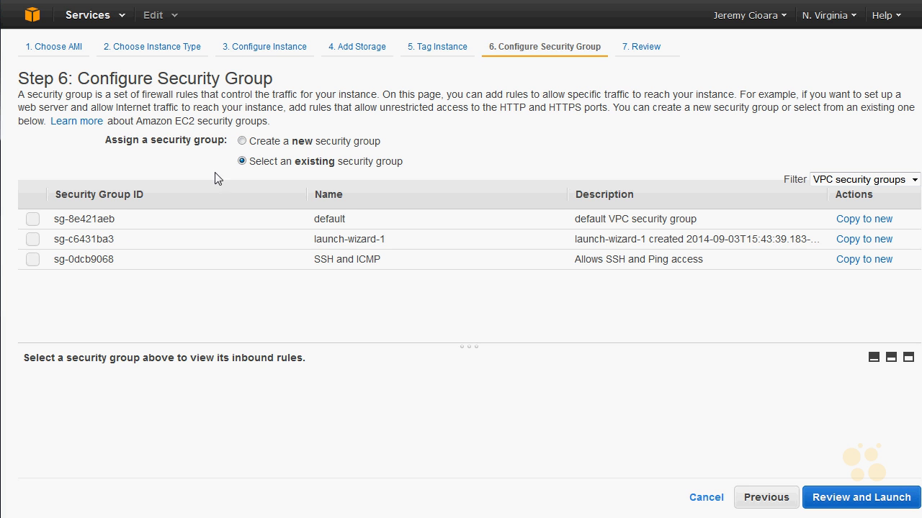
pyautogui.click(32, 259)
pyautogui.click(842, 500)
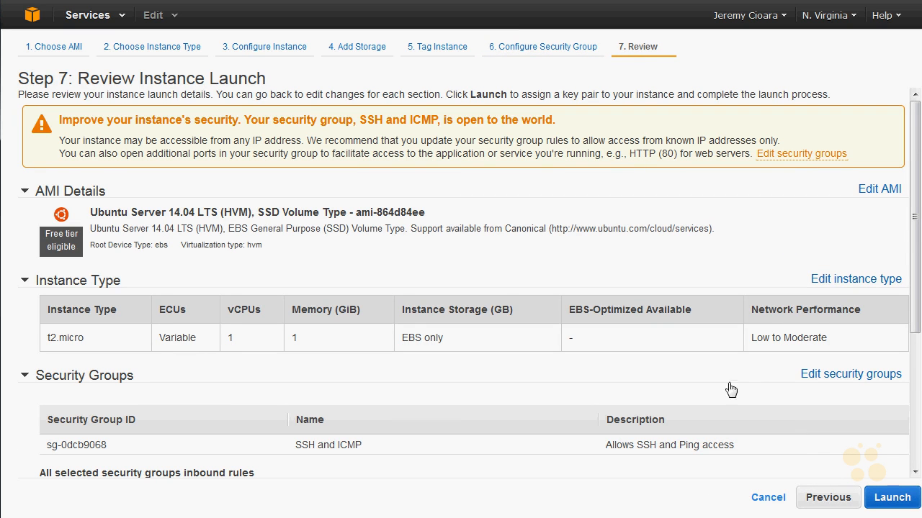
# Step: Launch the instance with the existing key pair CBTKeys9.1.14, acknowledging access to its private key file
pyautogui.click(891, 498)
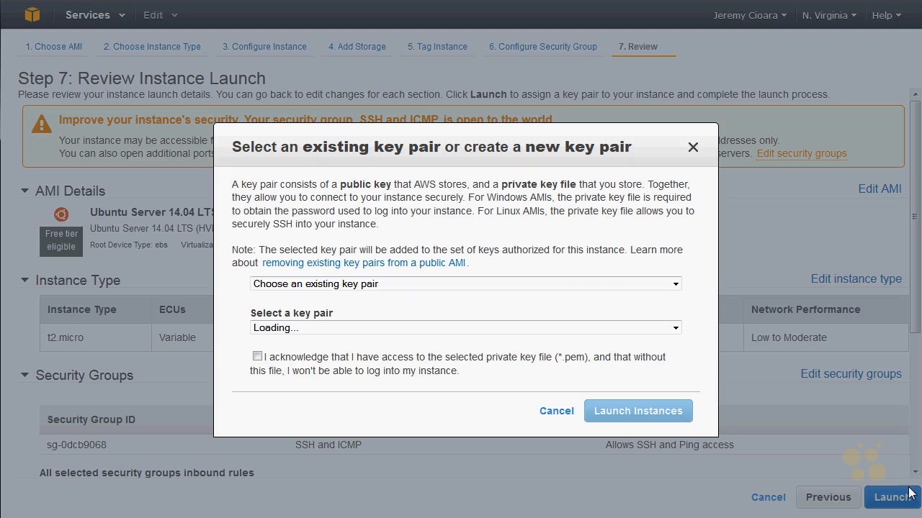
pyautogui.click(257, 357)
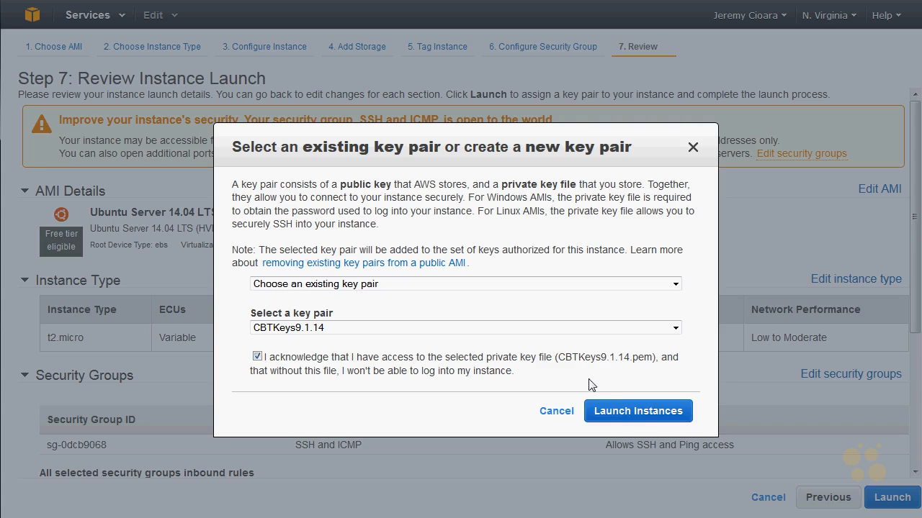
pyautogui.click(616, 414)
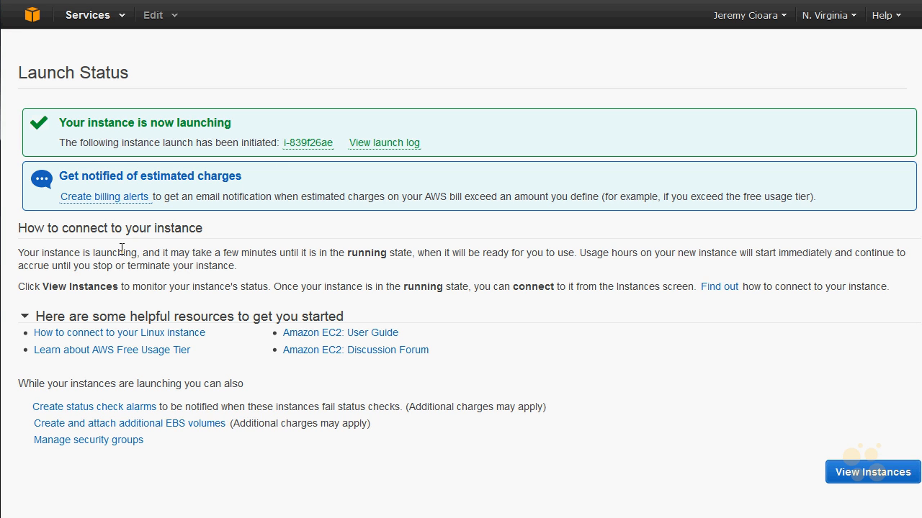
# Step: Go back to EC2 from the console home and list the running instances
pyautogui.click(31, 14)
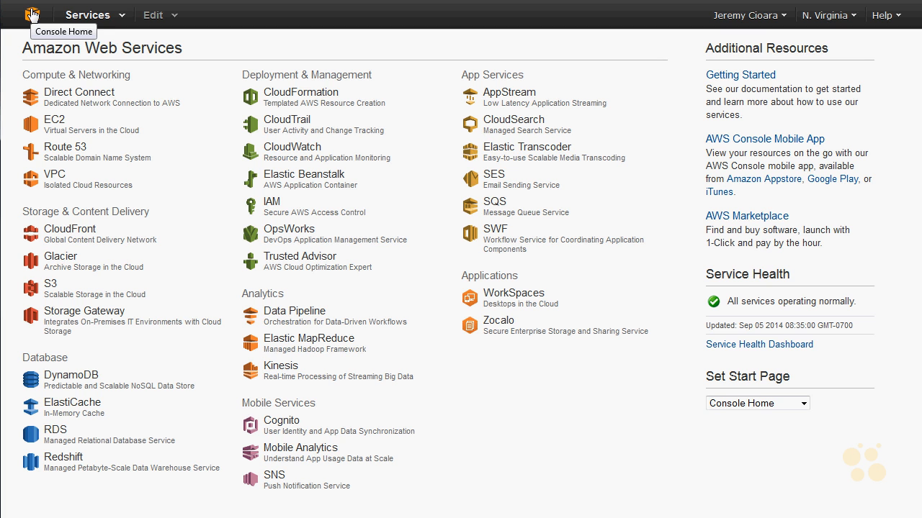
pyautogui.click(57, 119)
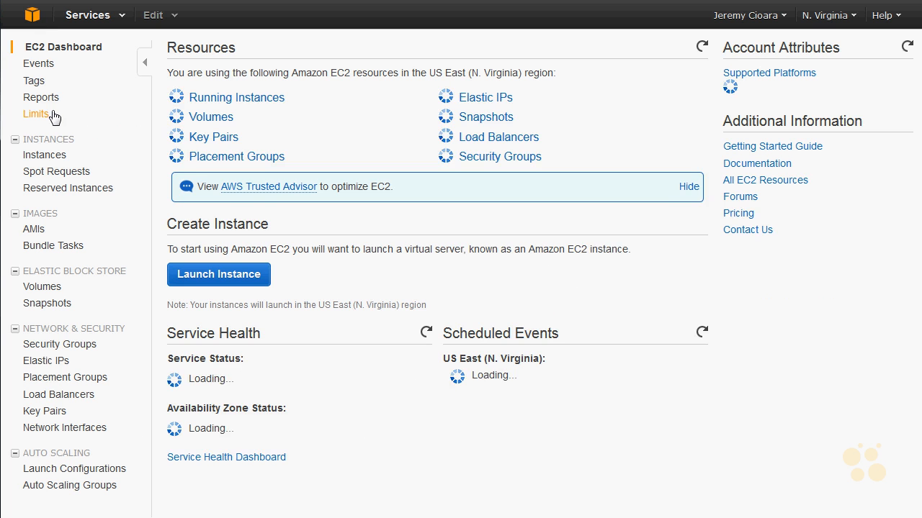
pyautogui.click(265, 95)
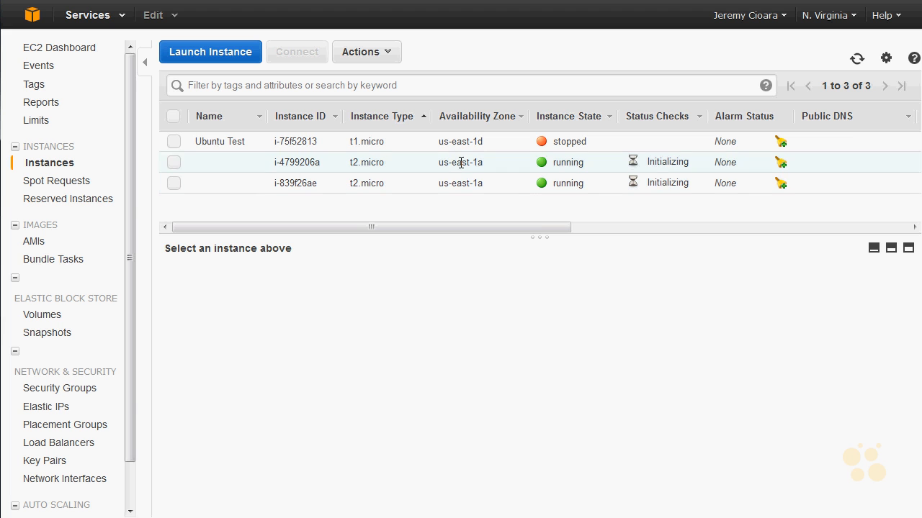
# Step: Compare the details and private IP addresses of the two running t2.micro instances
pyautogui.click(461, 162)
pyautogui.moveTo(769, 371)
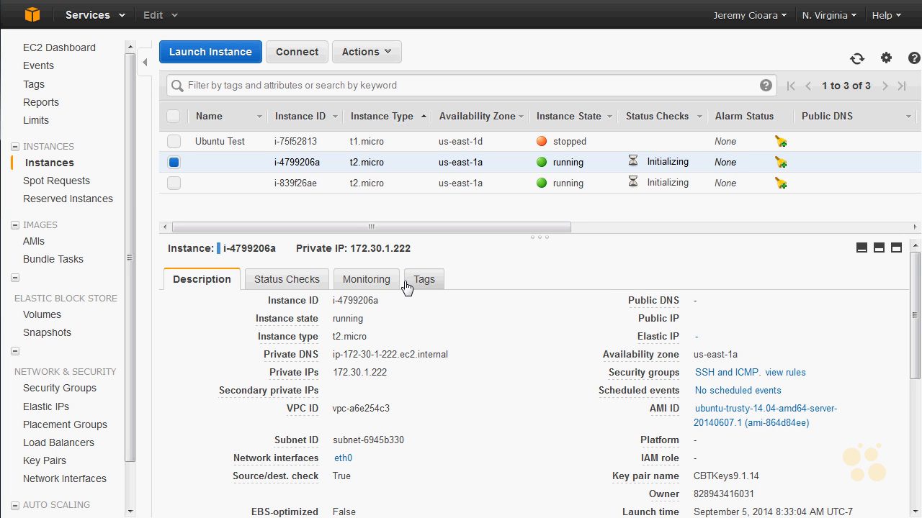
pyautogui.click(414, 184)
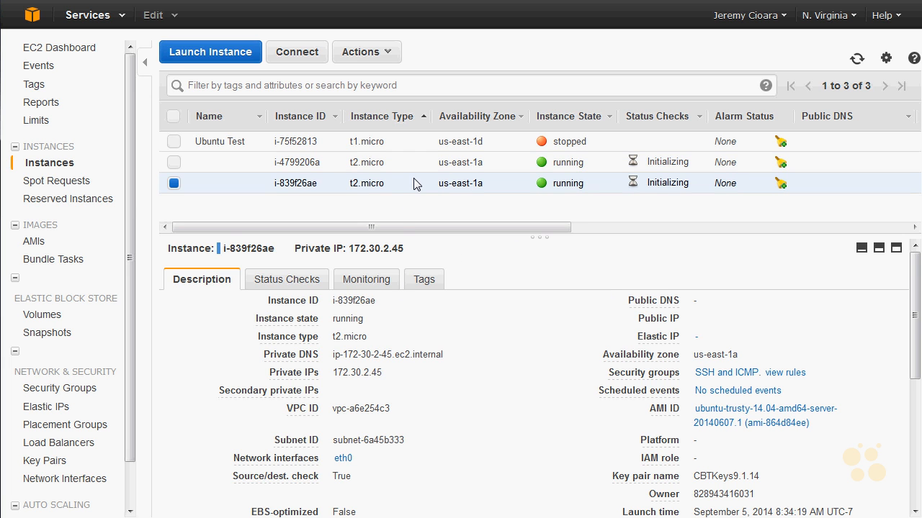
pyautogui.click(418, 169)
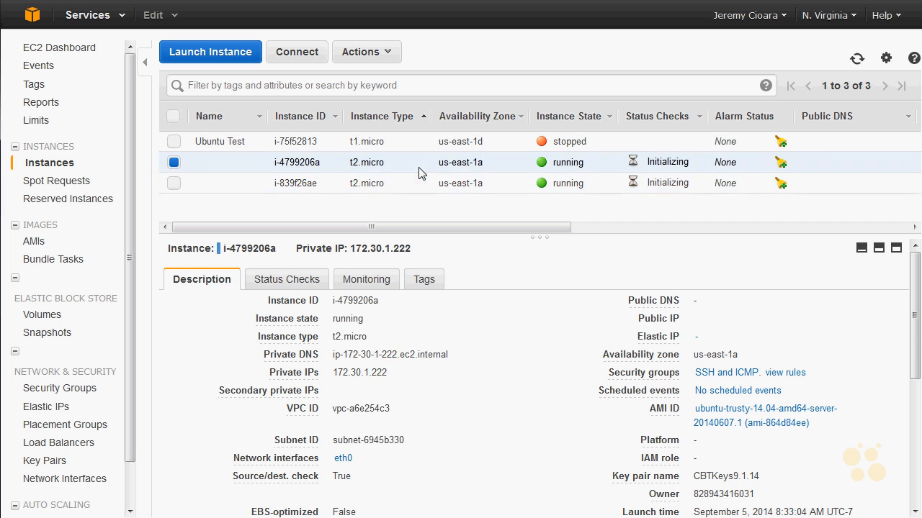
pyautogui.click(420, 189)
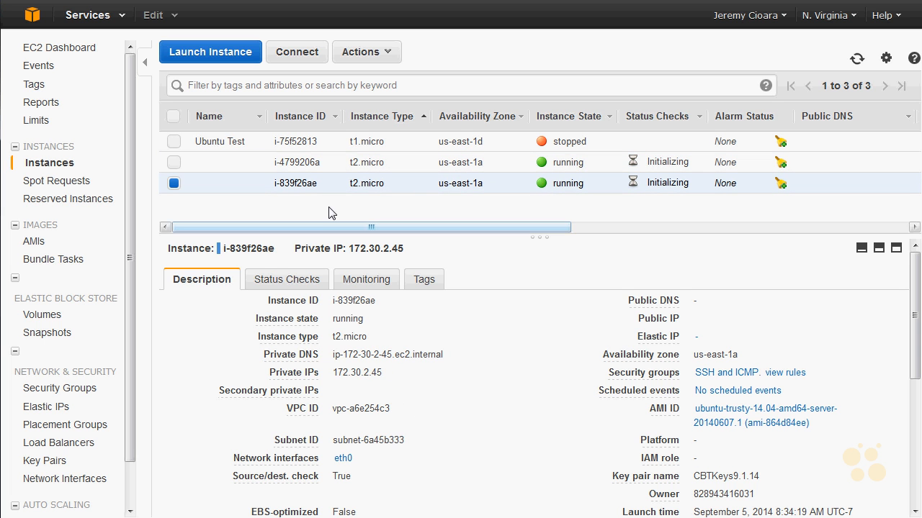
pyautogui.moveTo(385, 380); pyautogui.dragTo(328, 381)
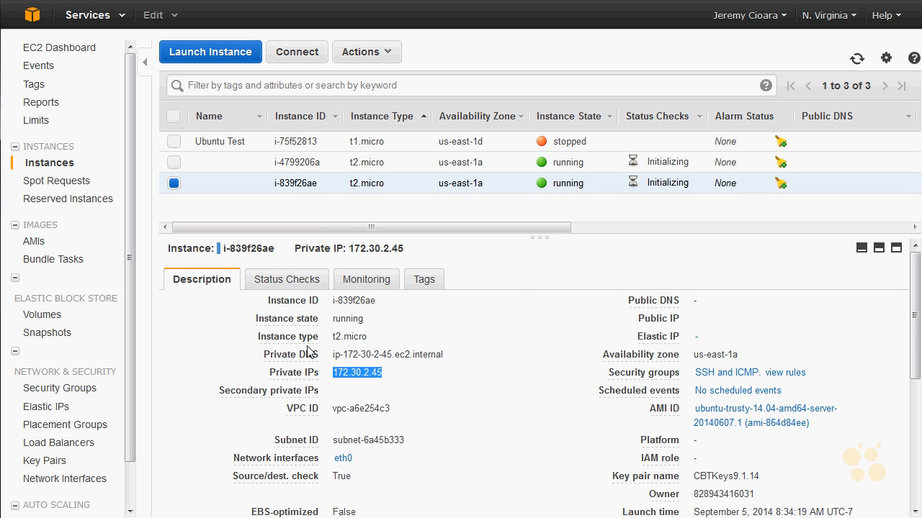
pyautogui.click(339, 163)
pyautogui.moveTo(389, 376); pyautogui.dragTo(336, 383)
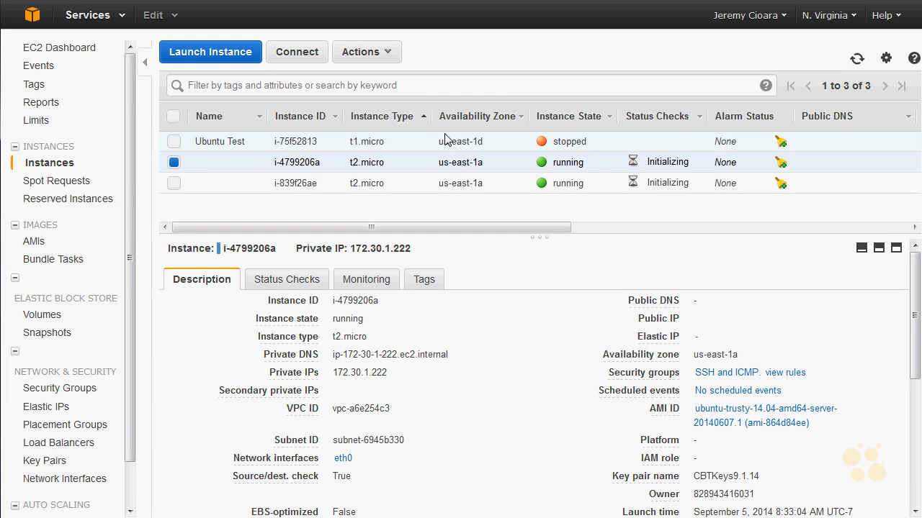
# Step: Examine the VPC's network interfaces, including the SSH and ICMP security group and the first instance's primary interface
pyautogui.click(87, 480)
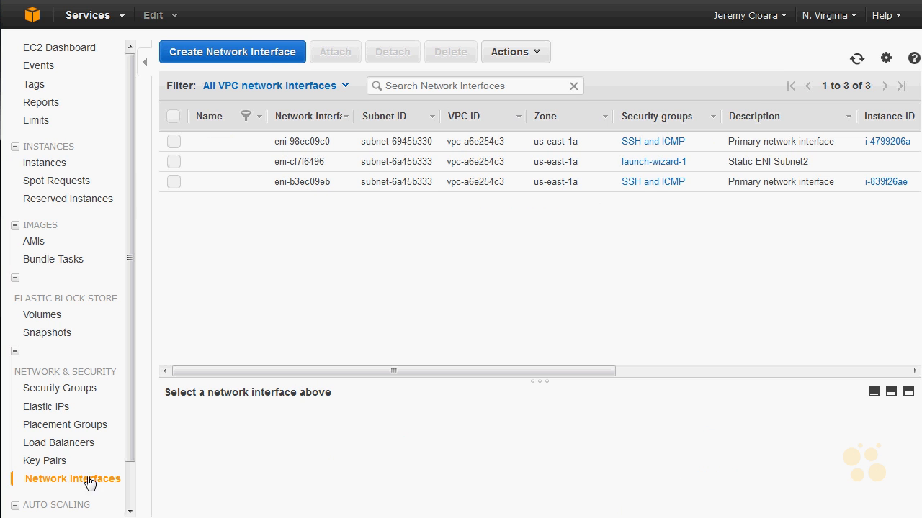
pyautogui.click(651, 142)
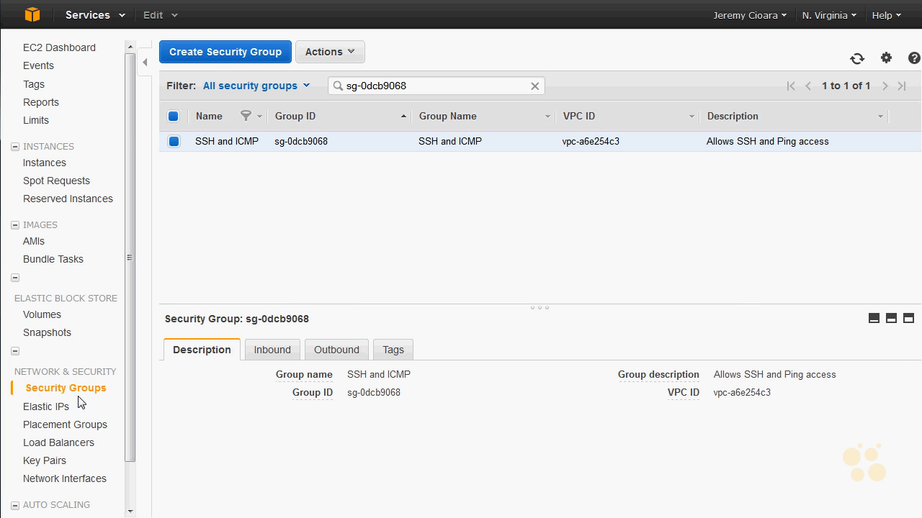
pyautogui.click(76, 481)
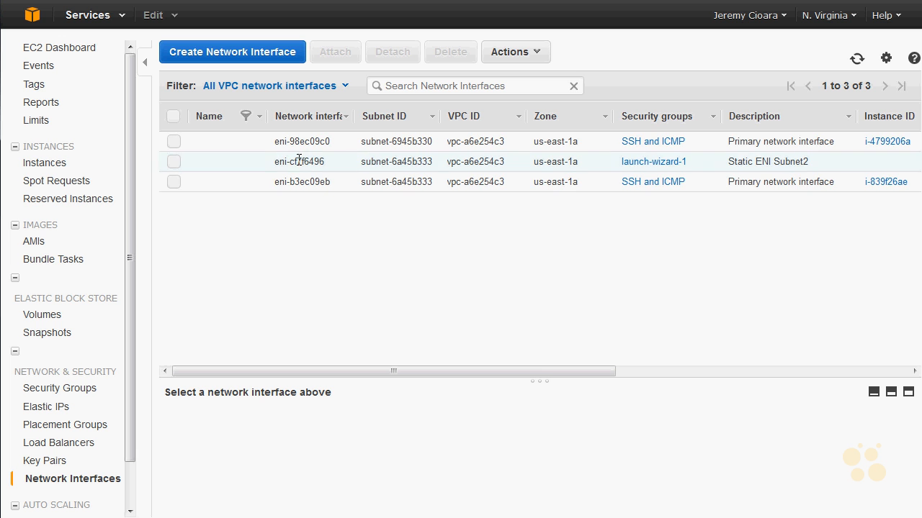
pyautogui.click(308, 142)
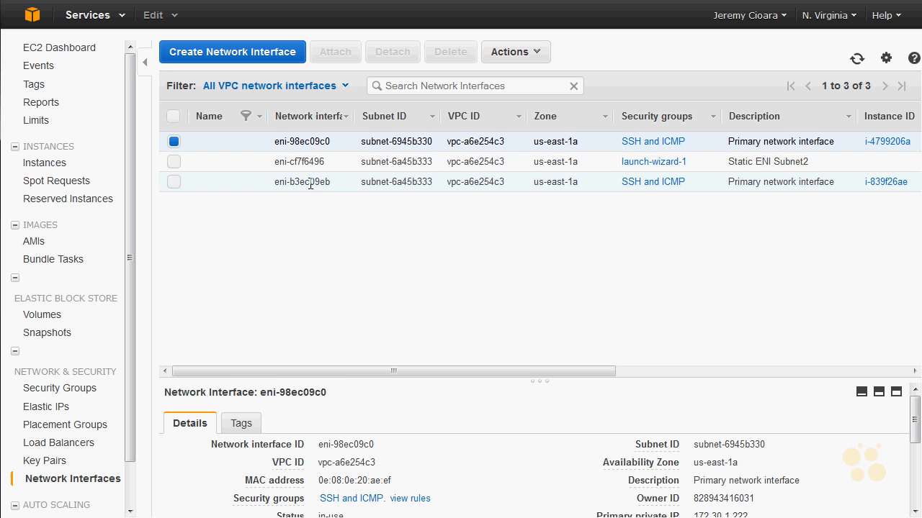
# Step: Create a network interface described as Subnet1 in subnet 172.30.1.0/24 with private IP 172.30.1.50 and the SSH and ICMP security group
pyautogui.click(231, 52)
pyautogui.click(454, 225)
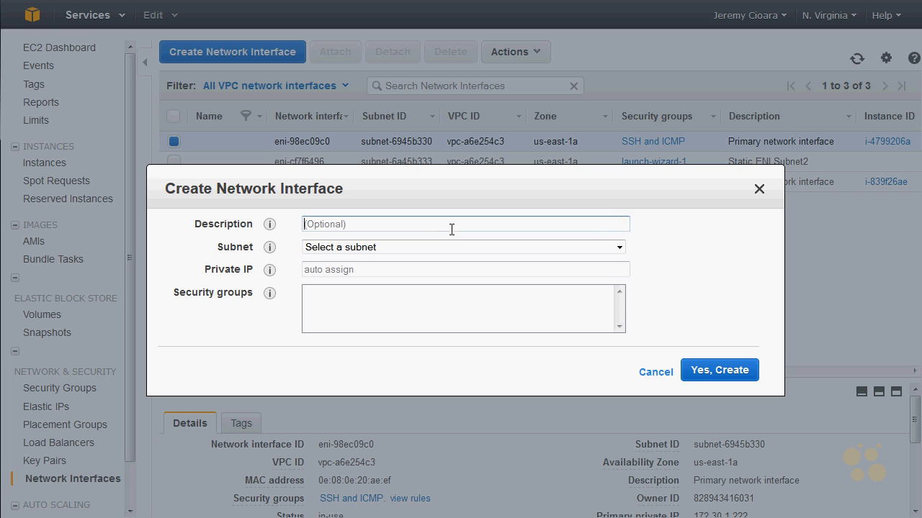
pyautogui.write('Subnet1')
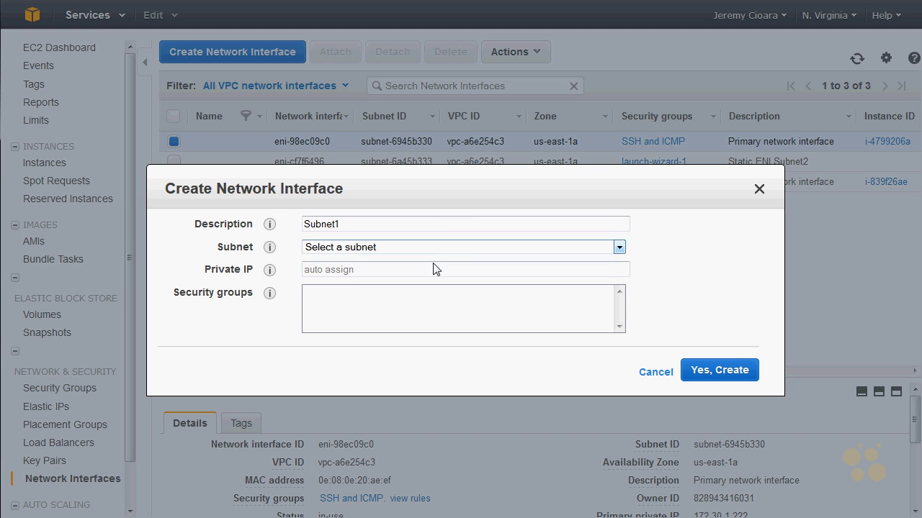
pyautogui.click(438, 246)
pyautogui.click(464, 273)
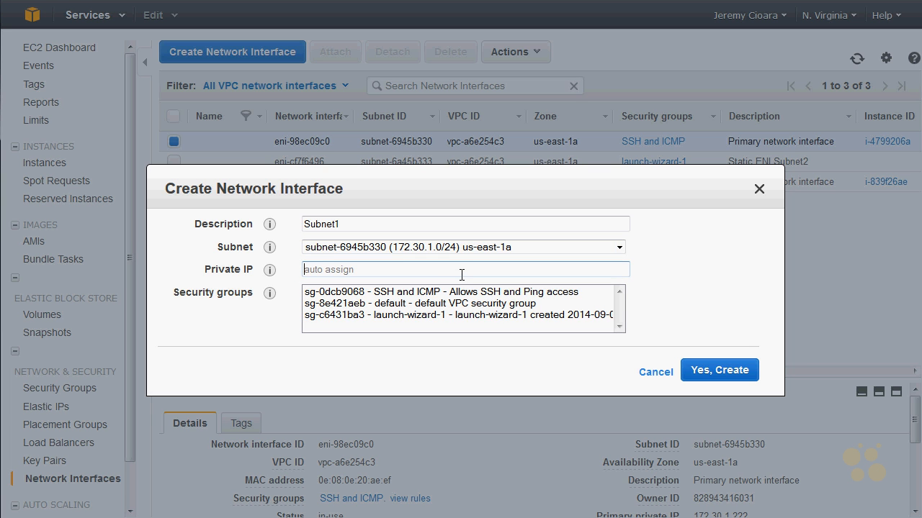
pyautogui.write('172.30.1.50')
pyautogui.click(442, 291)
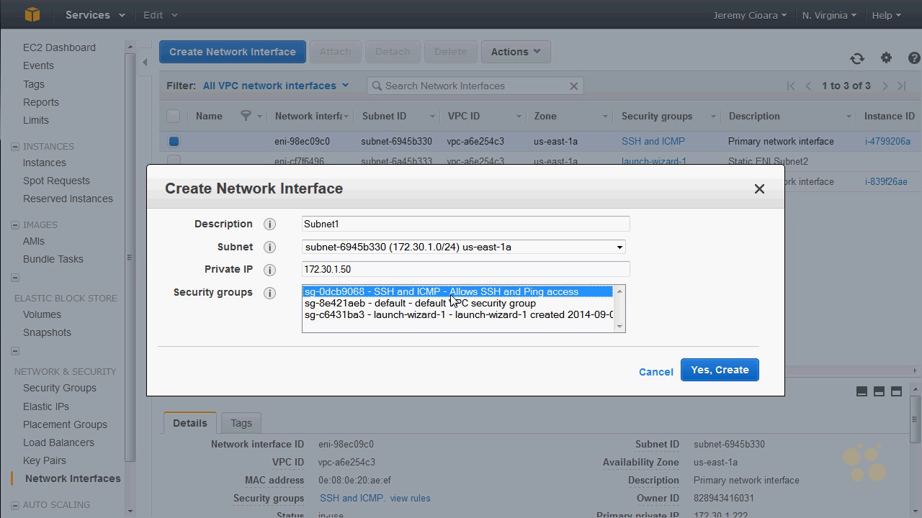
pyautogui.click(730, 376)
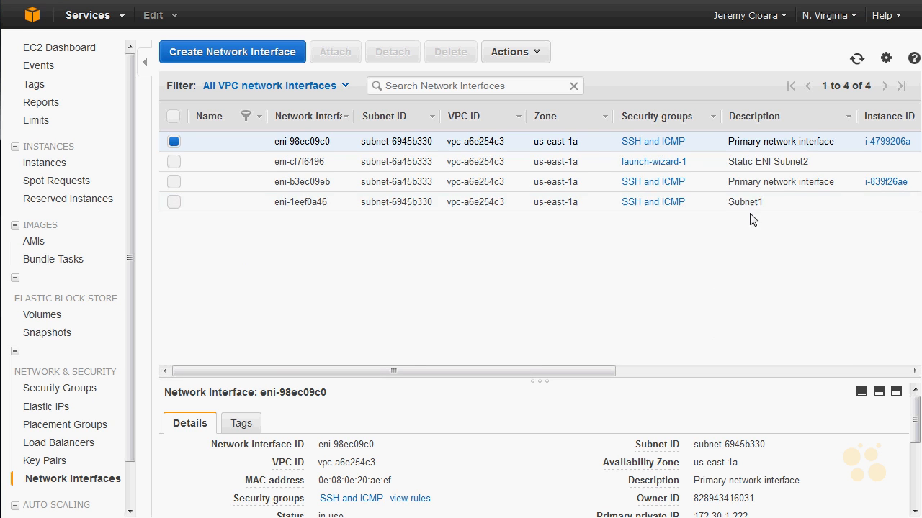
# Step: Delete the old network interface described as Static ENI Subnet2
pyautogui.click(750, 203)
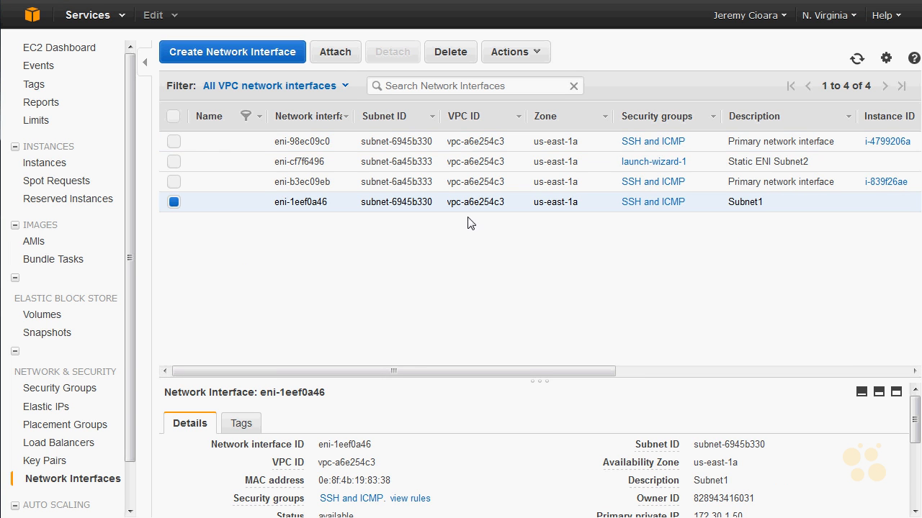
pyautogui.click(173, 162)
pyautogui.click(174, 202)
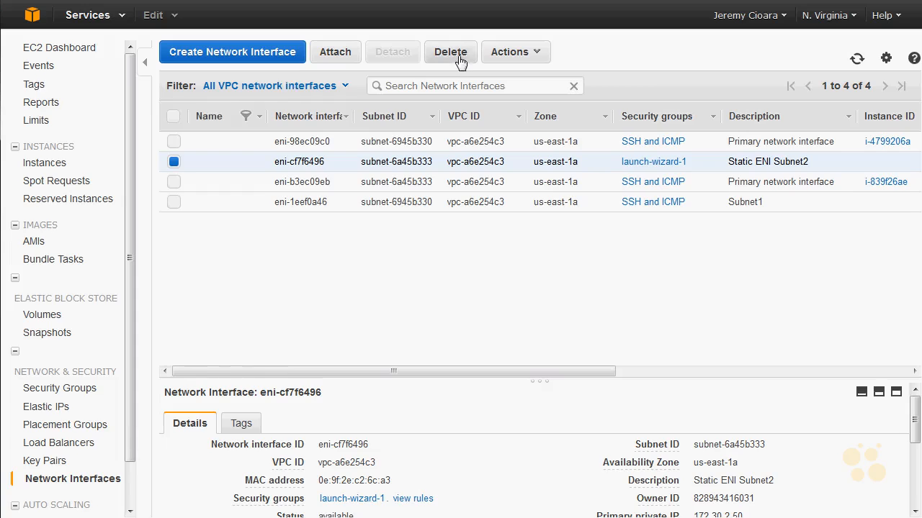
pyautogui.click(457, 57)
pyautogui.click(555, 335)
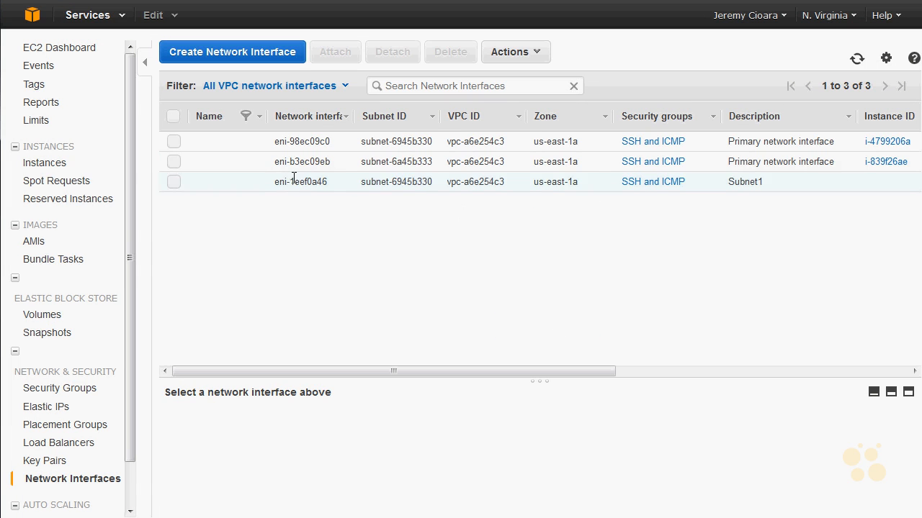
# Step: Create a network interface described as Subnet2 in subnet 172.30.2.0/24 with private IP 172.30.2.50 and the SSH and ICMP security group
pyautogui.click(295, 182)
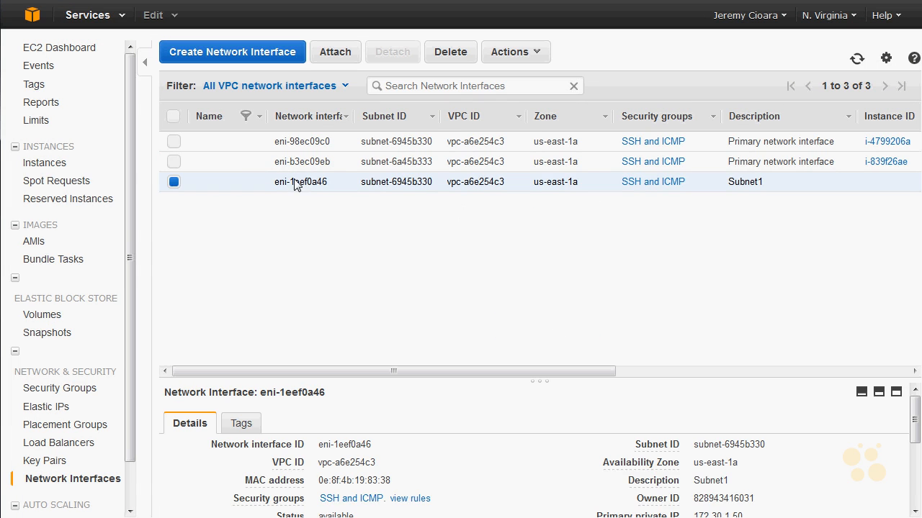
pyautogui.click(274, 57)
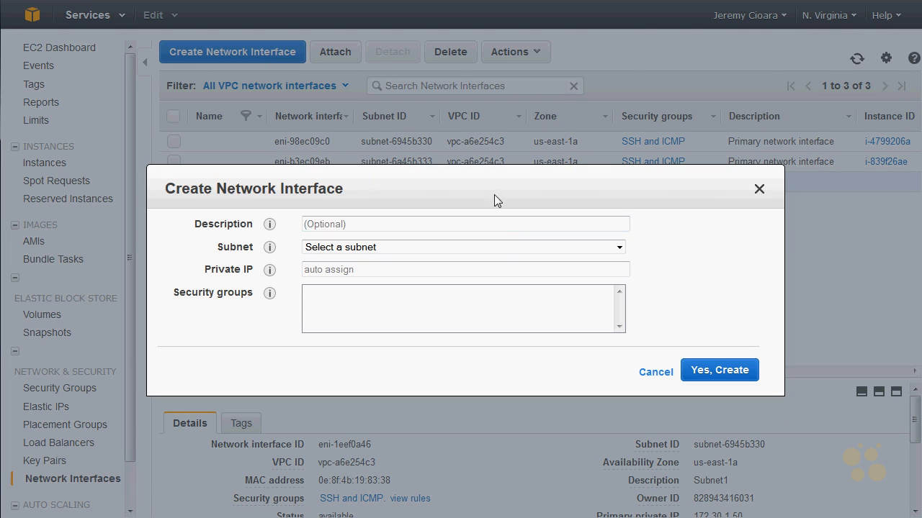
pyautogui.moveTo(493, 194); pyautogui.dragTo(488, 268)
pyautogui.write('Subnet2')
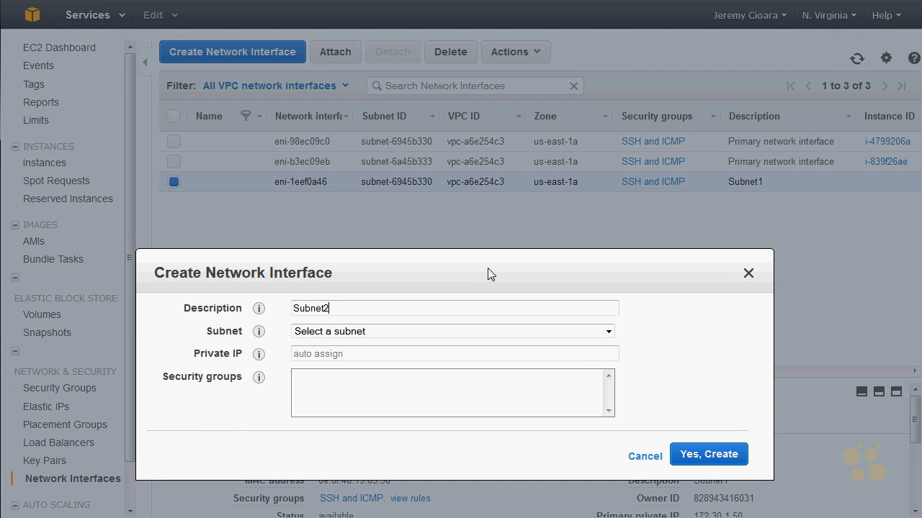
pyautogui.press('Tab')
pyautogui.press('Down')
pyautogui.press('Down')
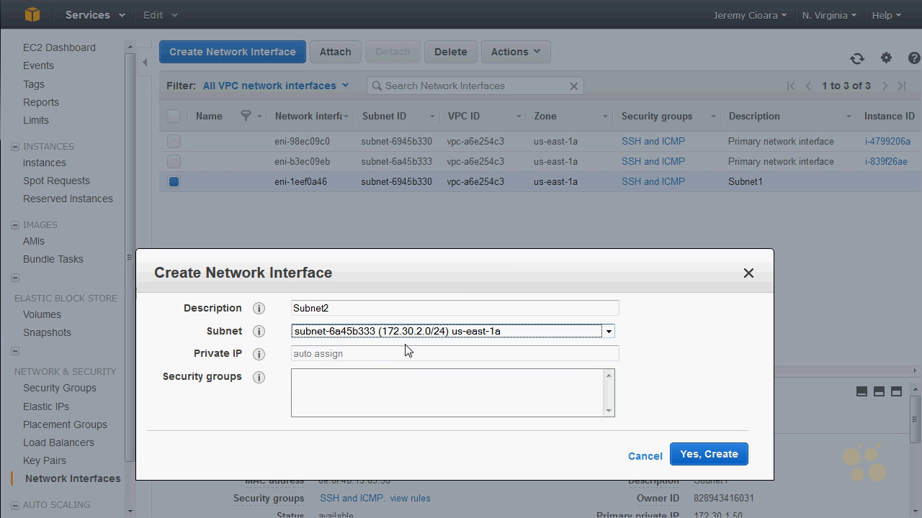
pyautogui.click(399, 358)
pyautogui.write('172.30.2.50')
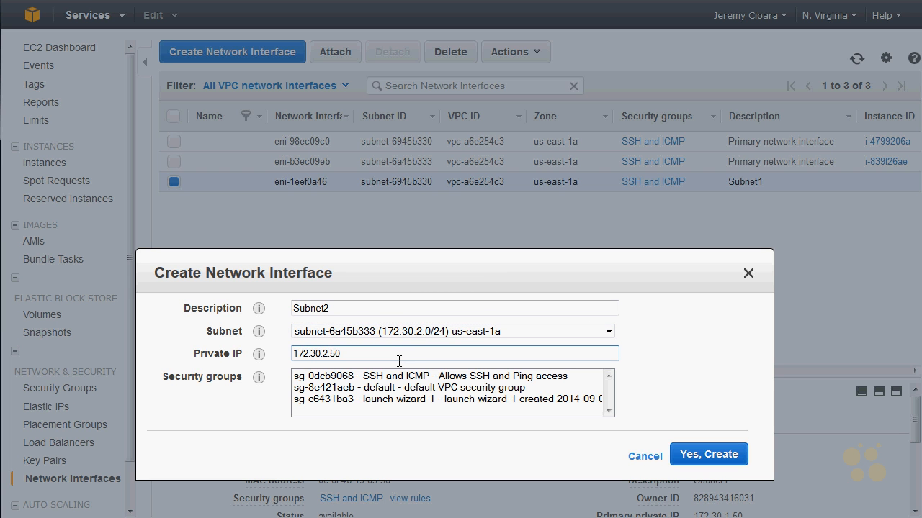
pyautogui.click(385, 376)
pyautogui.click(734, 455)
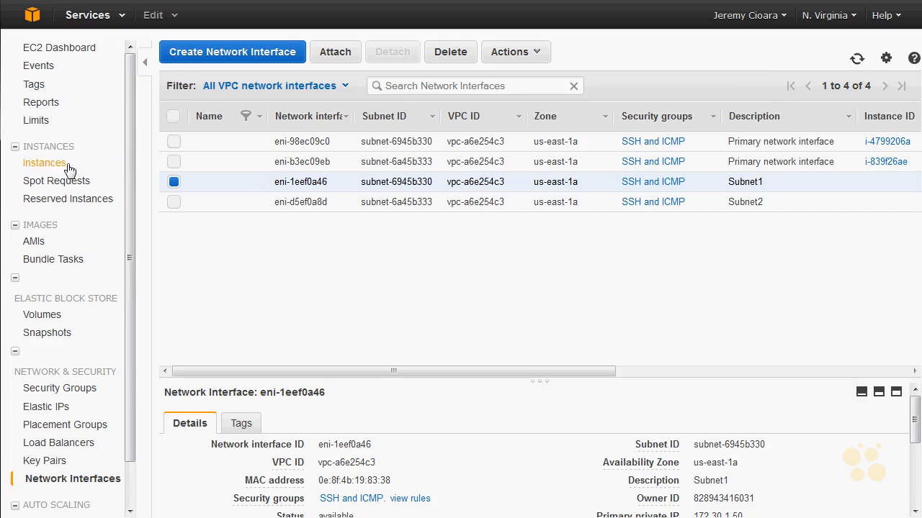
# Step: Examine the private IP addresses and network details of both running t2.micro instances in the instance list
pyautogui.click(45, 163)
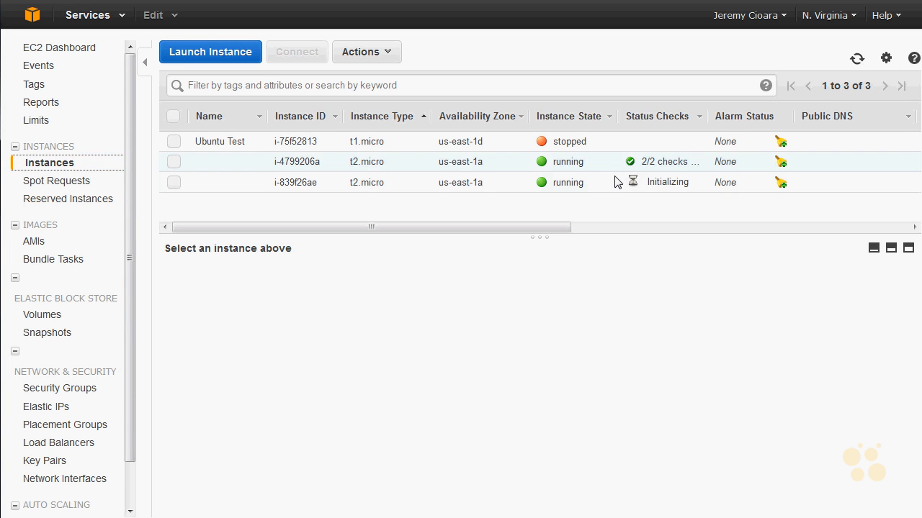
pyautogui.click(638, 169)
pyautogui.click(644, 189)
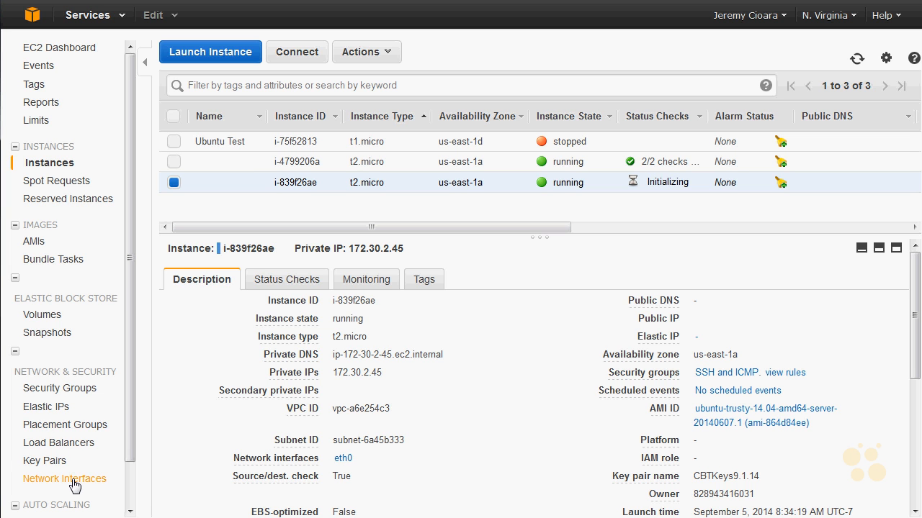
pyautogui.click(297, 163)
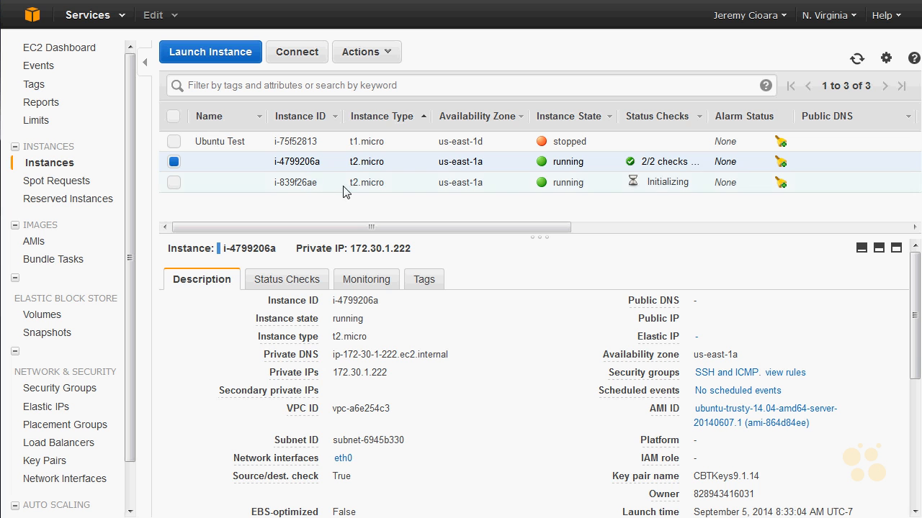
pyautogui.moveTo(396, 373); pyautogui.dragTo(334, 375)
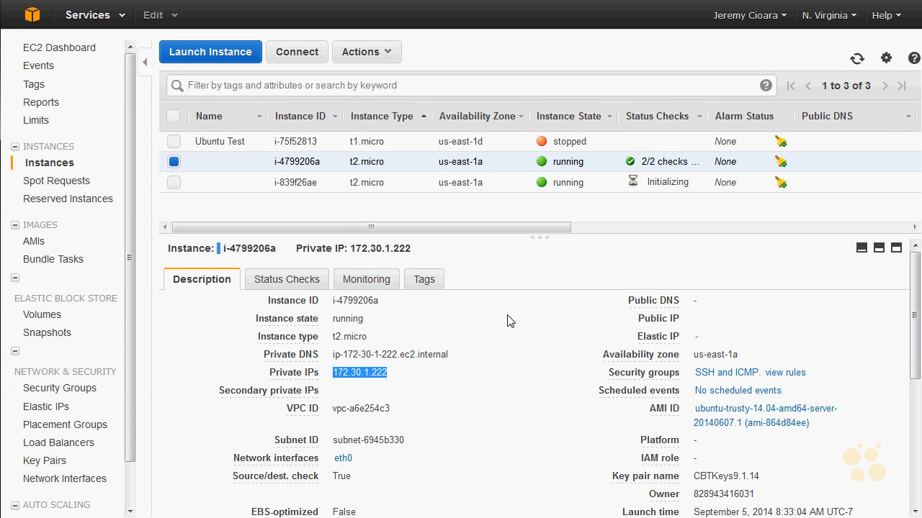
# Step: Attach the Subnet1 network interface to the running instance i-4799206a
pyautogui.rightClick(405, 161)
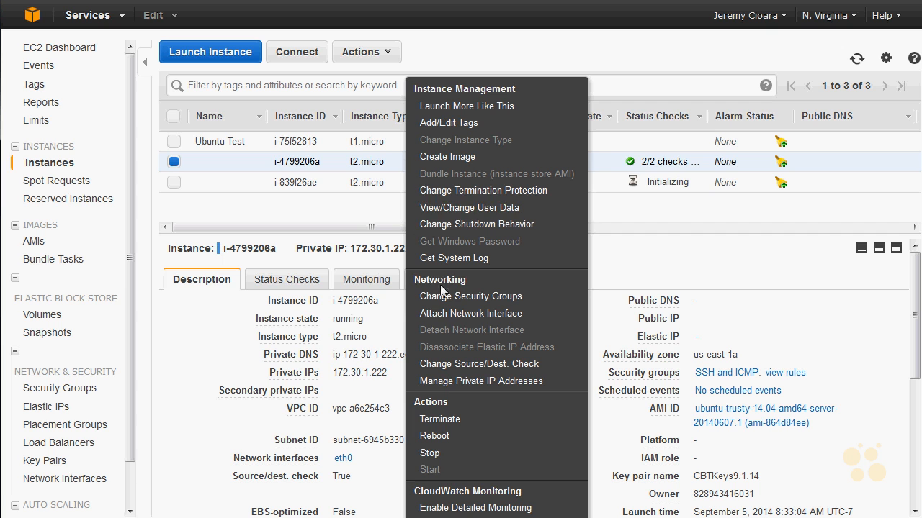
pyautogui.click(448, 314)
pyautogui.click(477, 285)
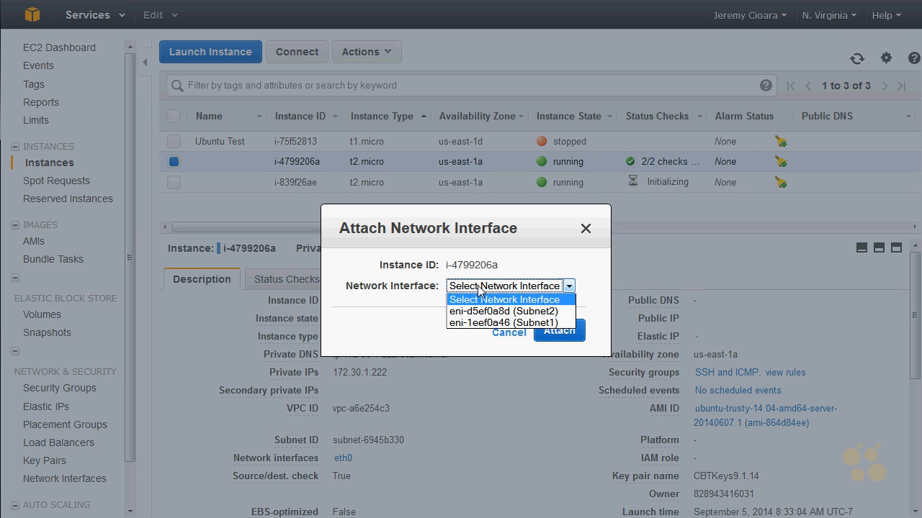
pyautogui.click(488, 323)
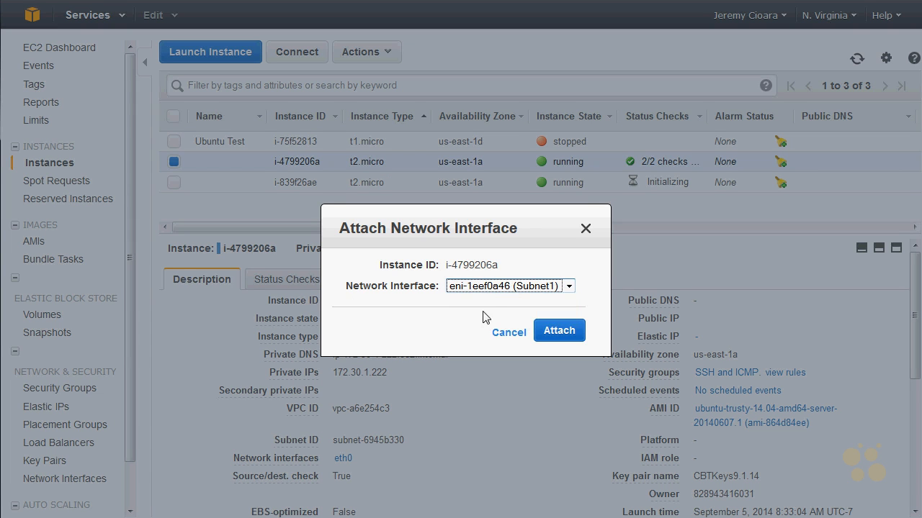
pyautogui.click(563, 332)
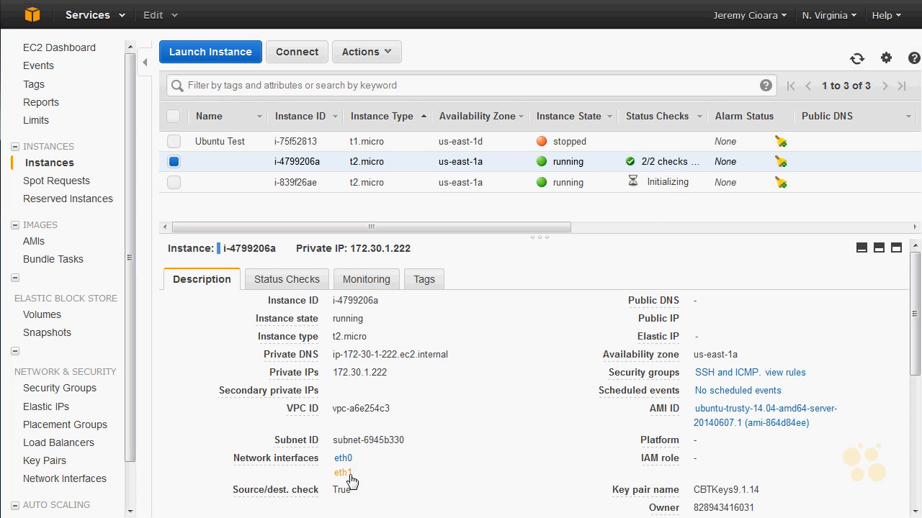
# Step: Check the private IP address of the first instance's newly attached eth1 interface
pyautogui.click(350, 476)
pyautogui.moveTo(502, 357); pyautogui.dragTo(460, 358)
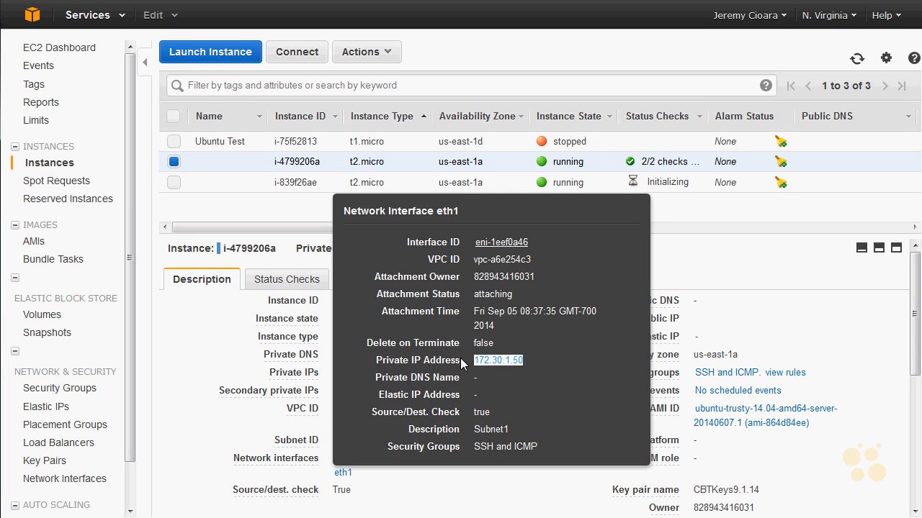
pyautogui.click(702, 201)
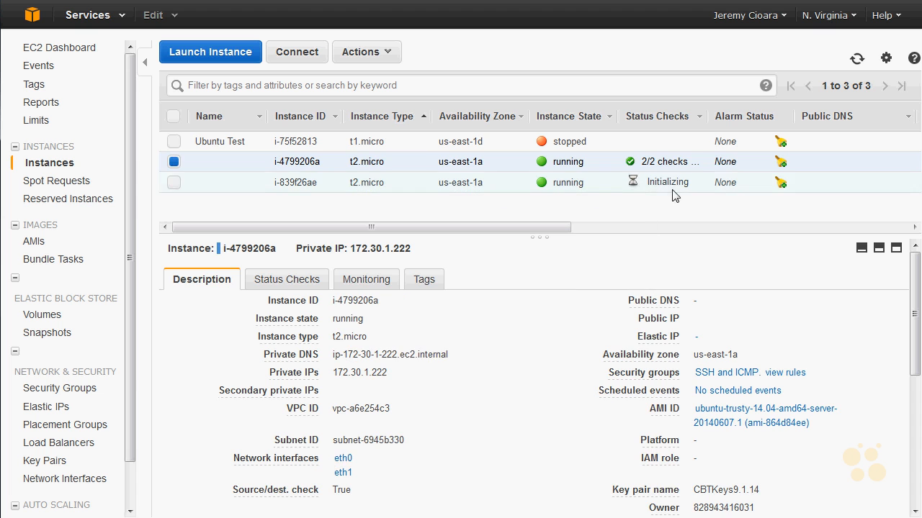
# Step: Attach the Subnet2 network interface to the running instance i-839f26ae
pyautogui.click(673, 185)
pyautogui.rightClick(666, 186)
pyautogui.click(732, 313)
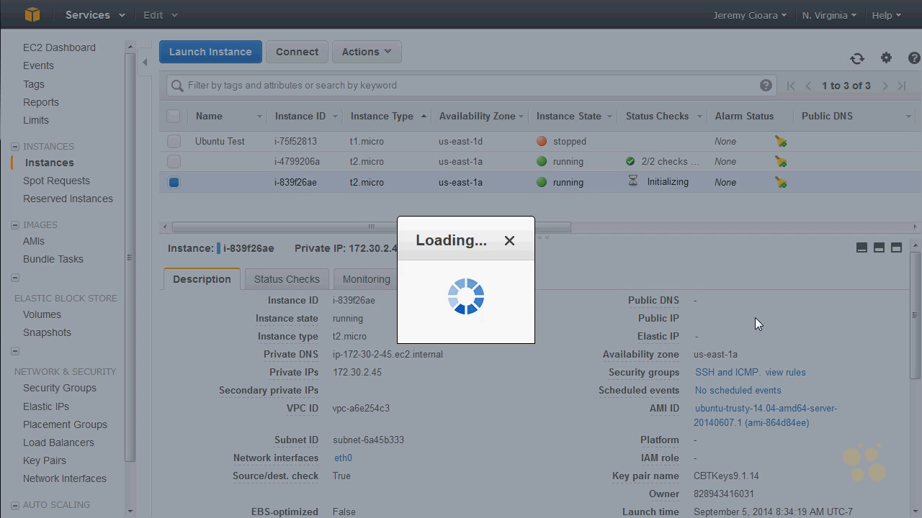
pyautogui.click(543, 288)
pyautogui.click(530, 311)
pyautogui.click(527, 334)
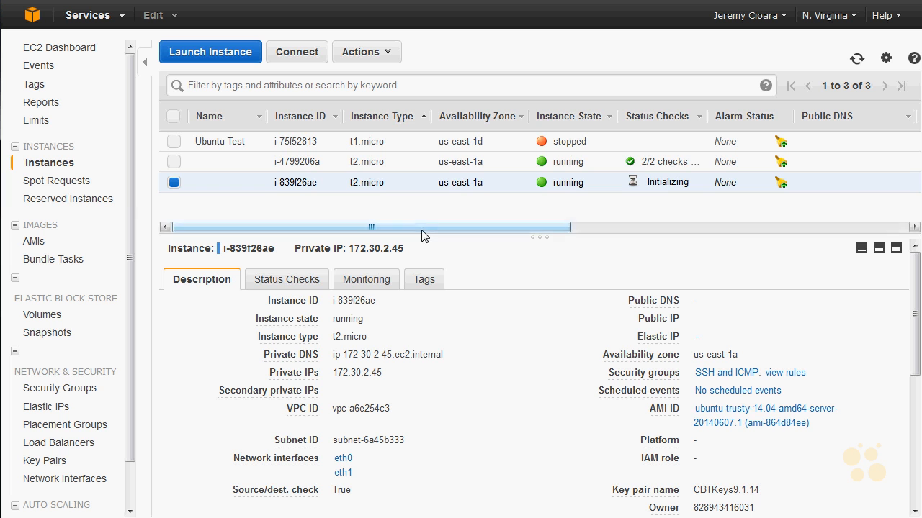
# Step: Refresh the instance list and check the status and attached interfaces of both running instances
pyautogui.click(857, 58)
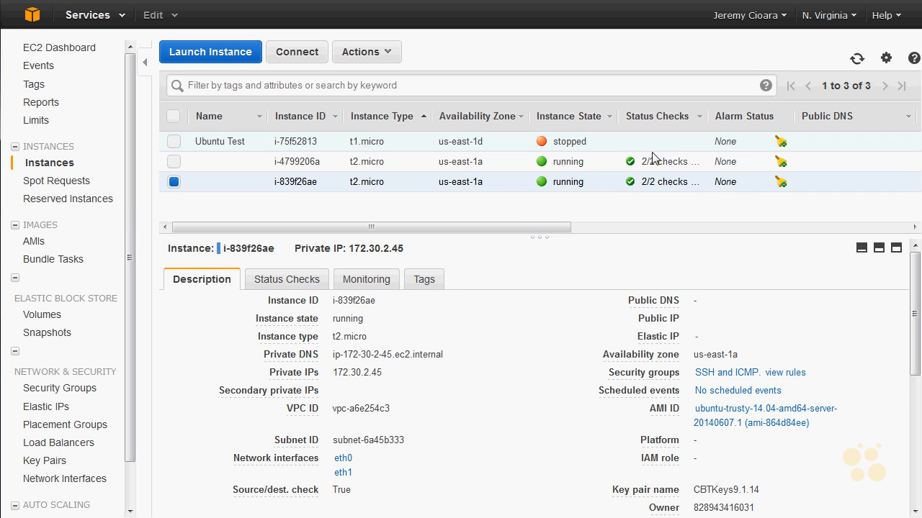
pyautogui.click(615, 166)
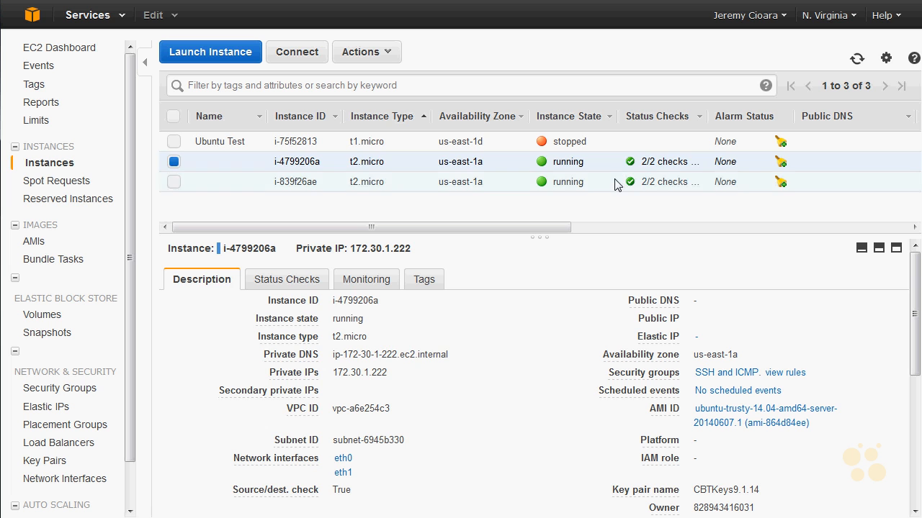
pyautogui.click(617, 182)
pyautogui.click(617, 170)
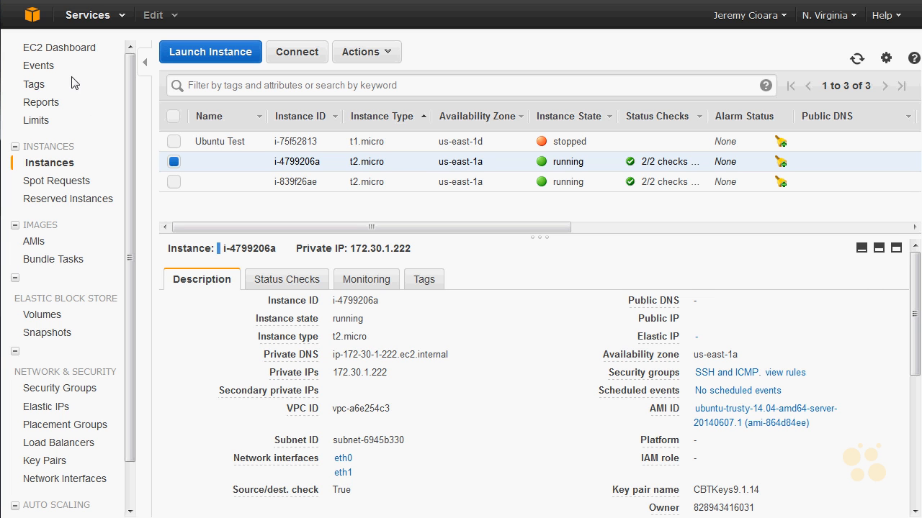
# Step: Go to the VPC service's Elastic IPs and review the existing addresses and the allocation options without allocating a new one
pyautogui.click(32, 14)
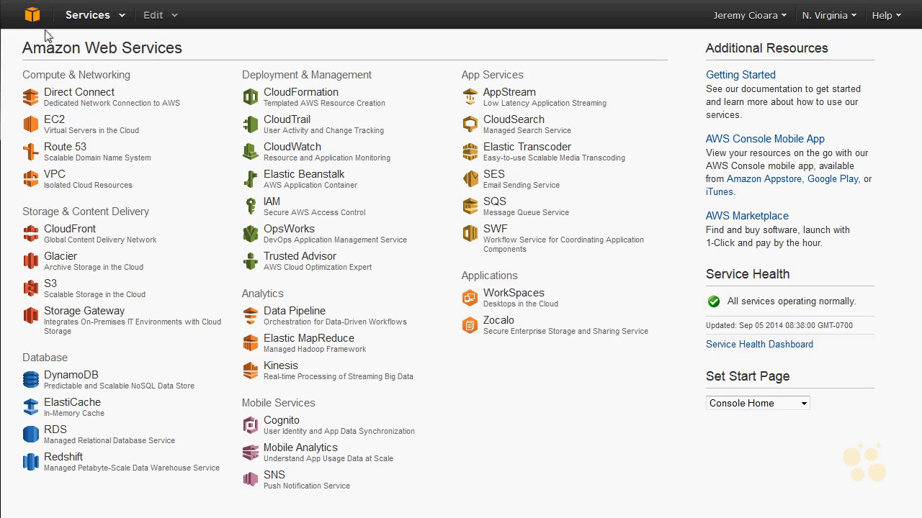
pyautogui.click(55, 180)
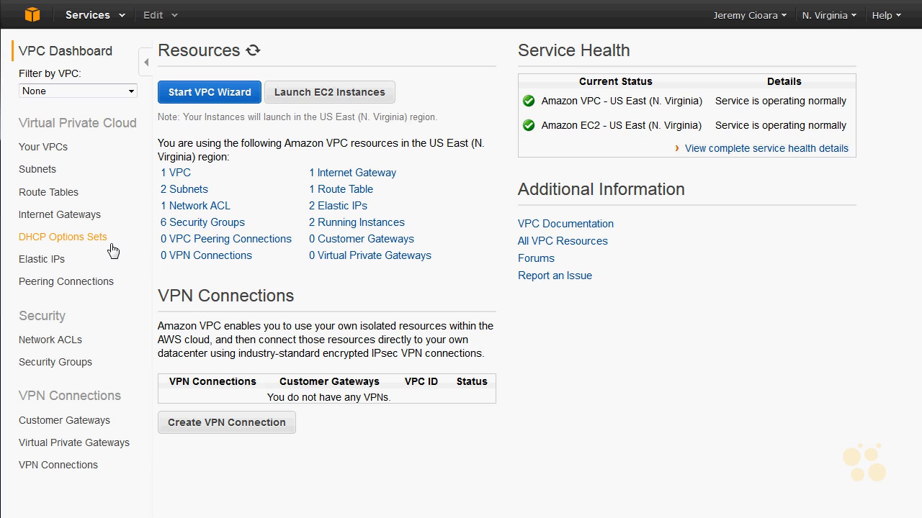
pyautogui.click(43, 259)
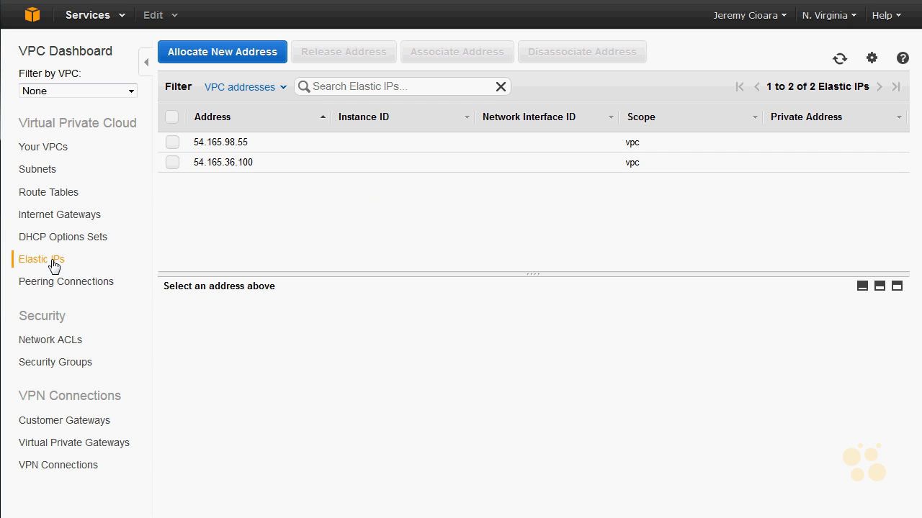
pyautogui.click(273, 145)
pyautogui.click(278, 164)
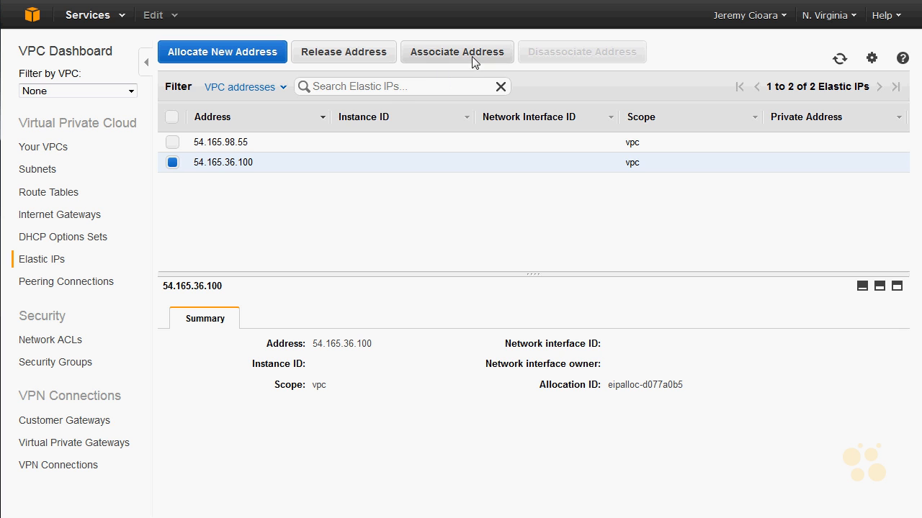
pyautogui.click(213, 58)
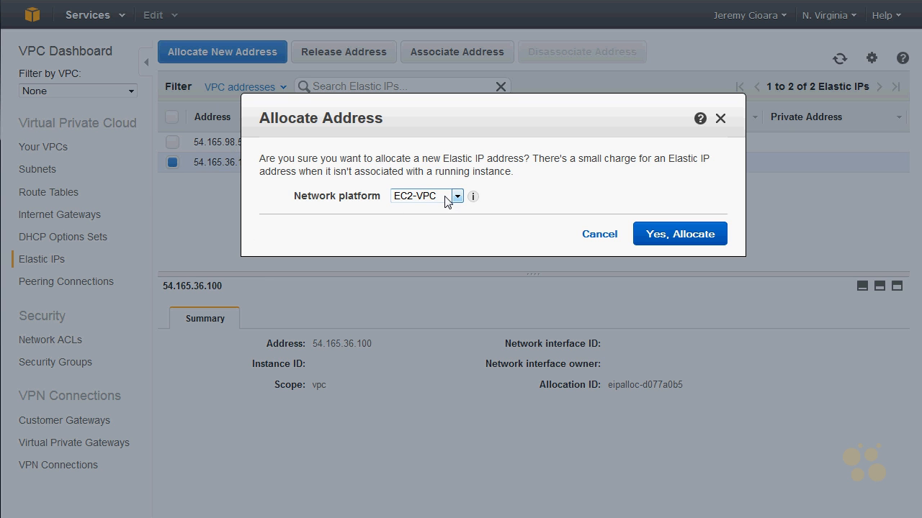
pyautogui.click(587, 237)
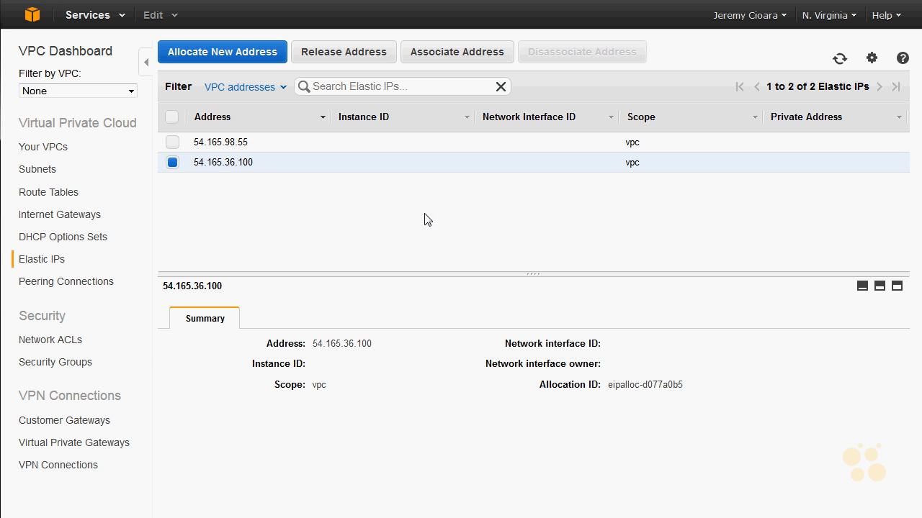
# Step: Open the association settings for the Elastic IP 54.165.98.55
pyautogui.click(173, 142)
pyautogui.click(174, 165)
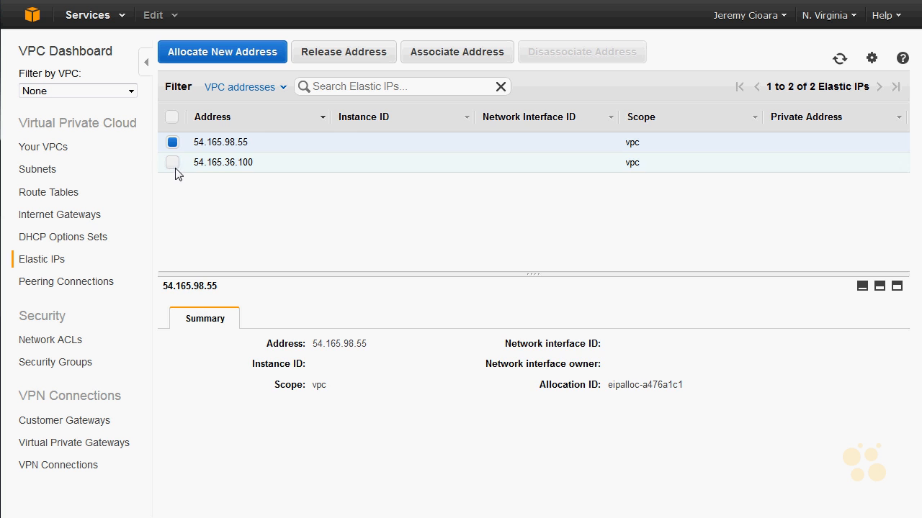
pyautogui.click(449, 56)
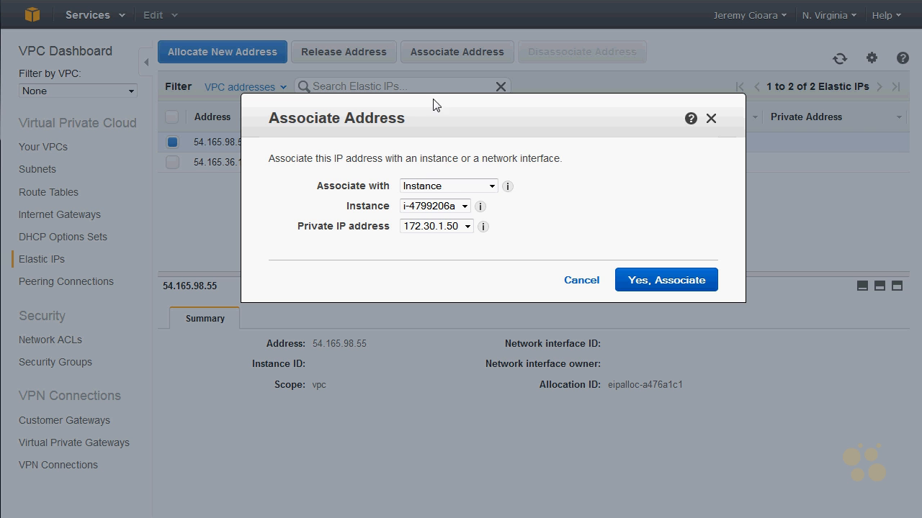
# Step: Try to associate the Elastic IP with instance i-4799206a at private IP 172.30.1.50
pyautogui.click(464, 207)
pyautogui.click(464, 208)
pyautogui.click(464, 208)
pyautogui.click(464, 208)
pyautogui.click(664, 280)
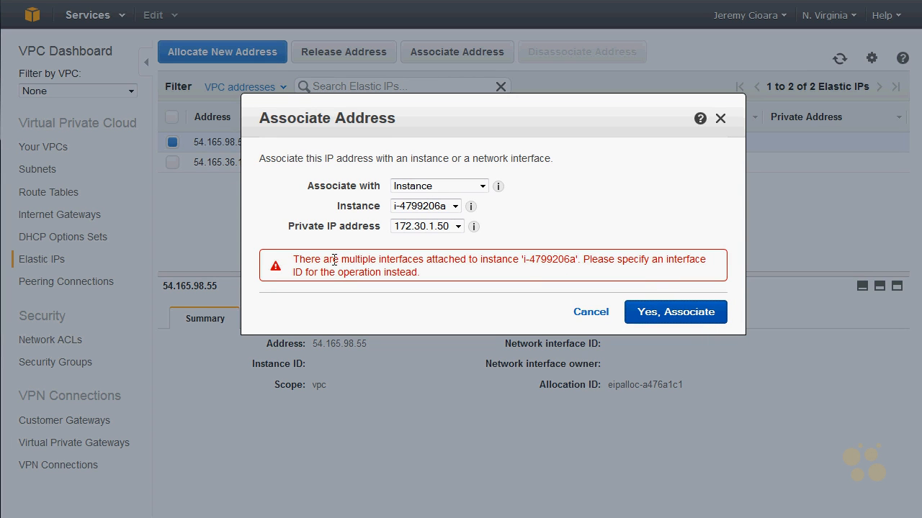
pyautogui.moveTo(297, 260); pyautogui.dragTo(579, 257)
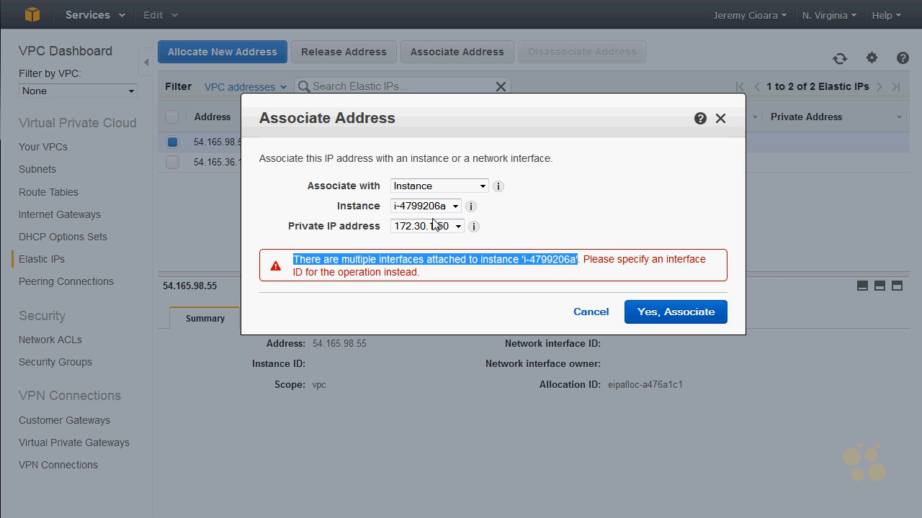
# Step: Set the association target to Network Interface and look through the private IP address of each available interface
pyautogui.click(474, 189)
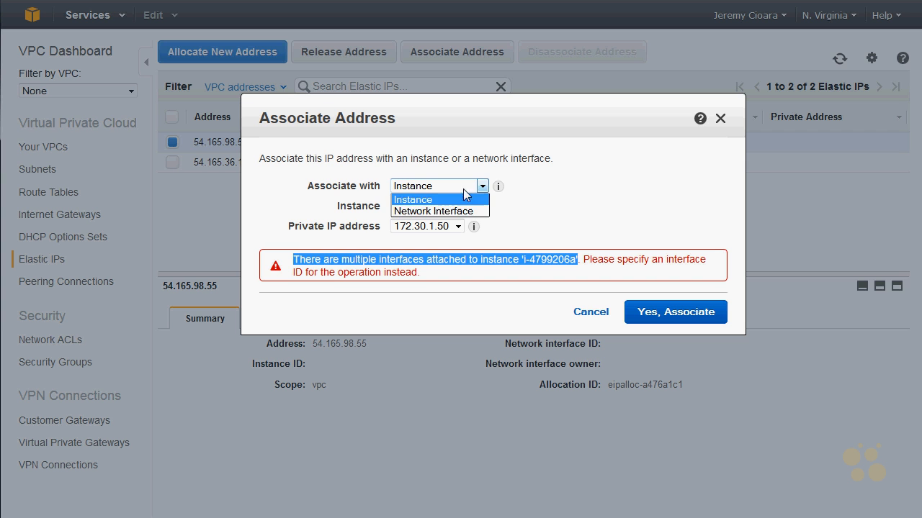
pyautogui.click(466, 211)
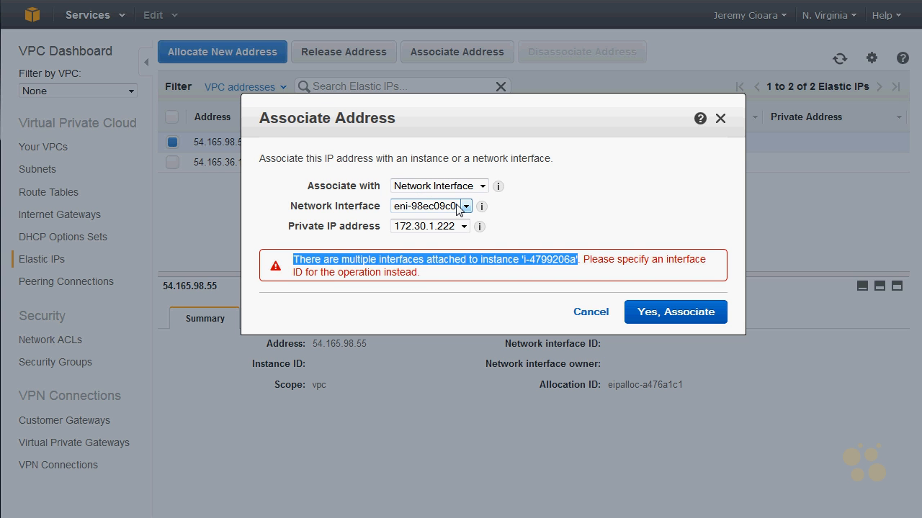
pyautogui.click(465, 206)
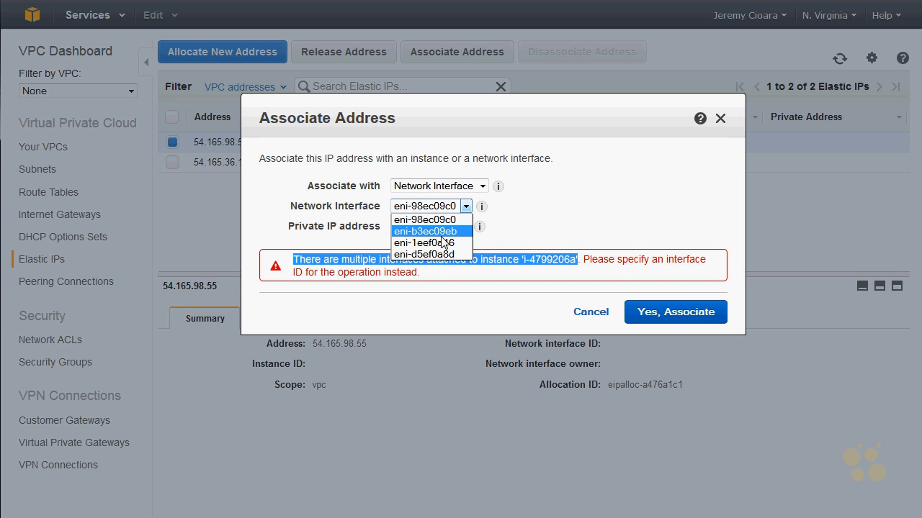
pyautogui.click(465, 227)
pyautogui.click(465, 207)
pyautogui.click(443, 245)
pyautogui.click(465, 207)
pyautogui.click(454, 252)
pyautogui.click(465, 207)
pyautogui.click(447, 220)
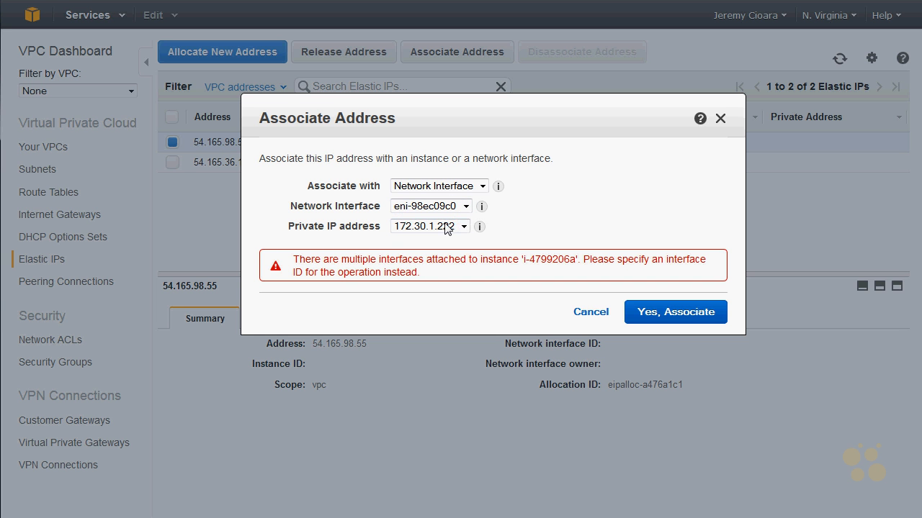
# Step: Check the private IP addresses offered for network interfaces eni-b3ec09eb and eni-1eef0a46
pyautogui.click(463, 207)
pyautogui.click(454, 231)
pyautogui.click(465, 206)
pyautogui.click(450, 244)
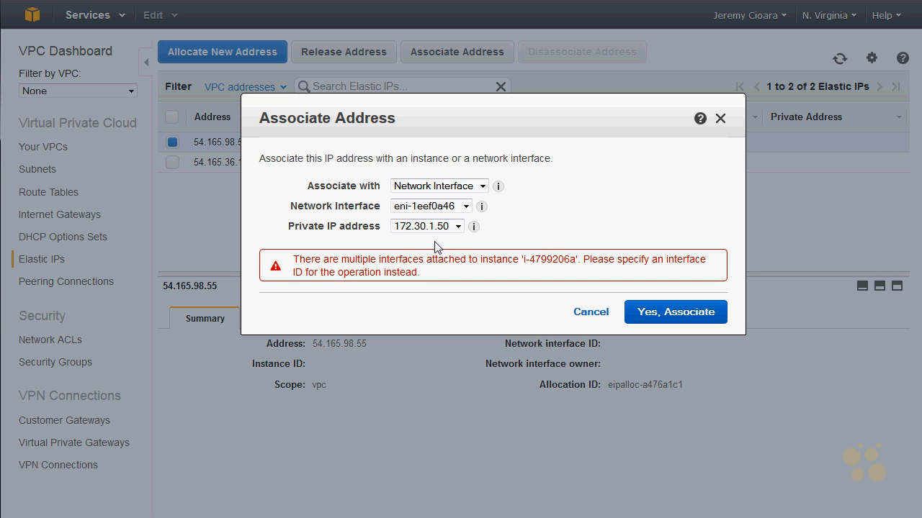
pyautogui.click(431, 228)
pyautogui.click(424, 238)
# Step: Associate the Elastic IP 54.165.98.55 with network interface eni-98ec09c0 at private IP 172.30.1.222
pyautogui.click(461, 206)
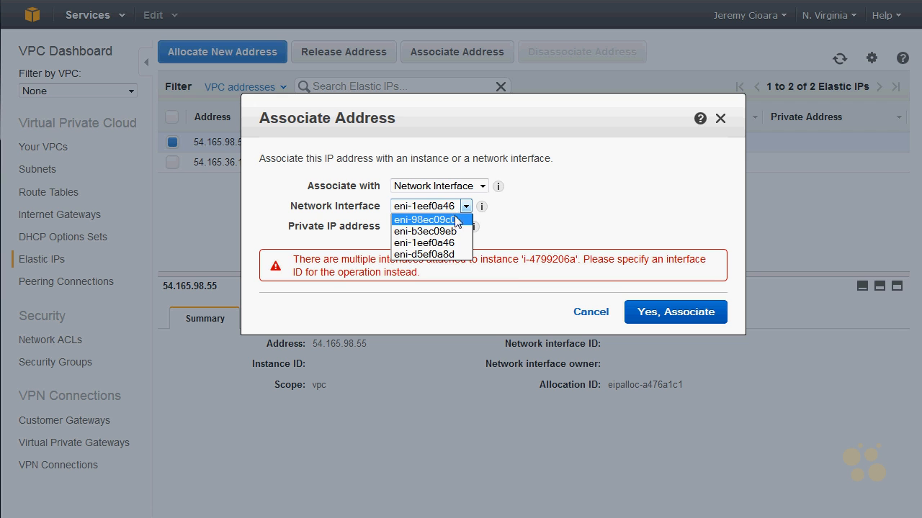
pyautogui.click(455, 218)
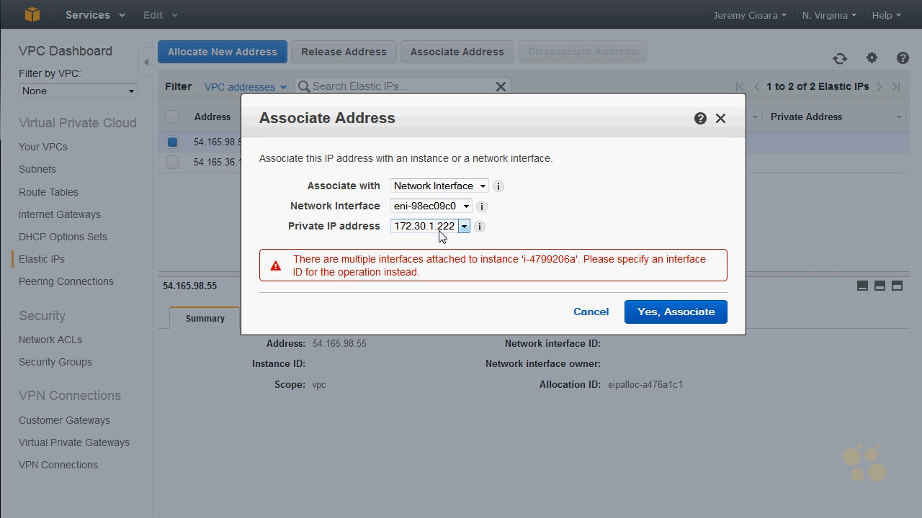
pyautogui.click(681, 312)
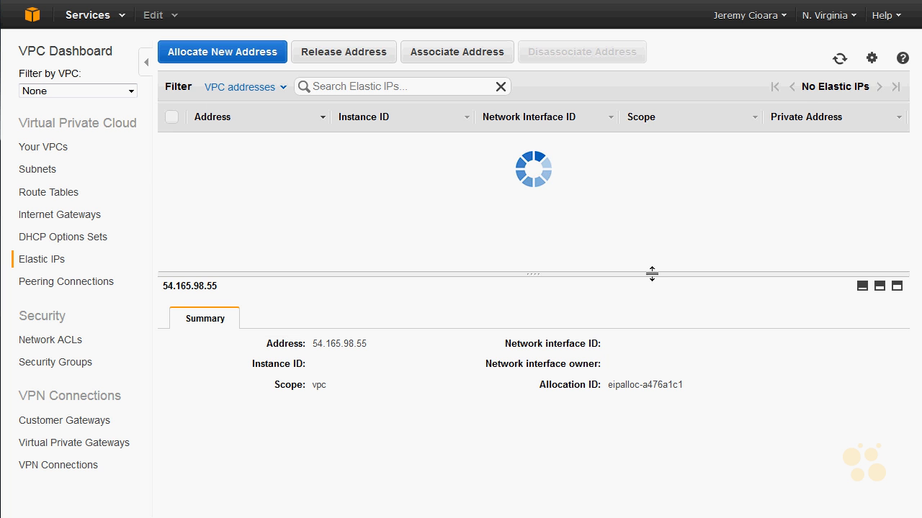
# Step: Associate the Elastic IP 54.165.36.100 with network interface eni-b3ec09eb
pyautogui.click(473, 146)
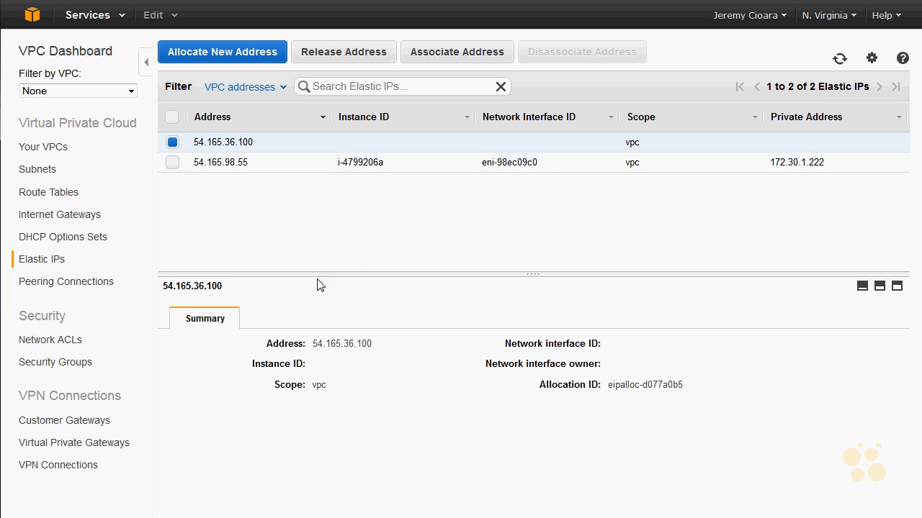
pyautogui.click(421, 48)
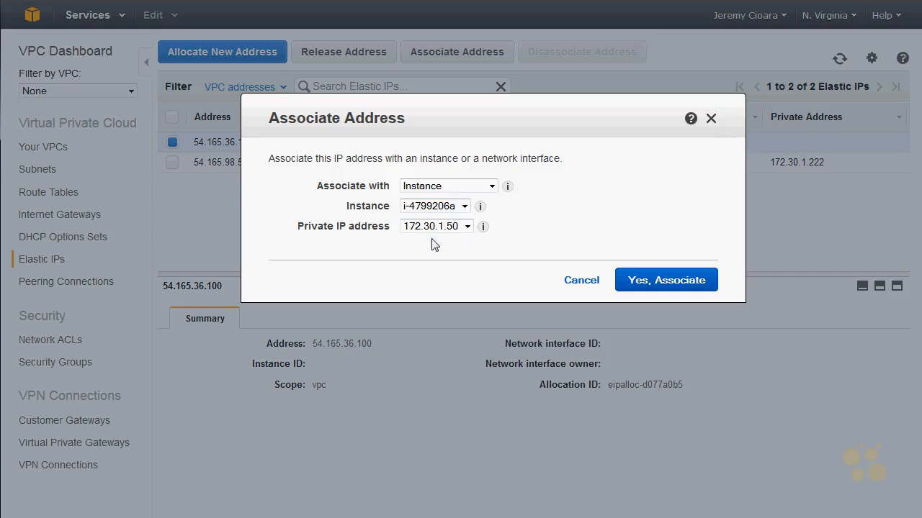
pyautogui.click(474, 188)
pyautogui.click(471, 211)
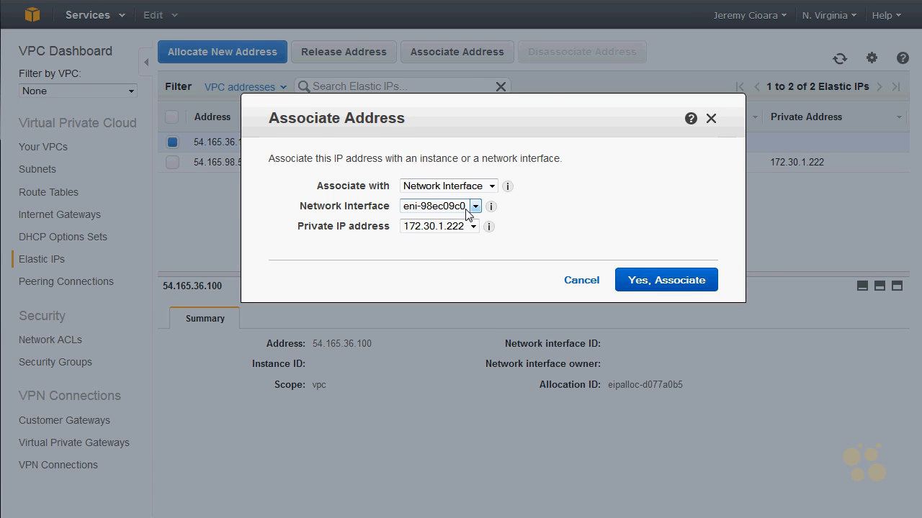
pyautogui.click(466, 207)
pyautogui.click(464, 232)
pyautogui.click(630, 276)
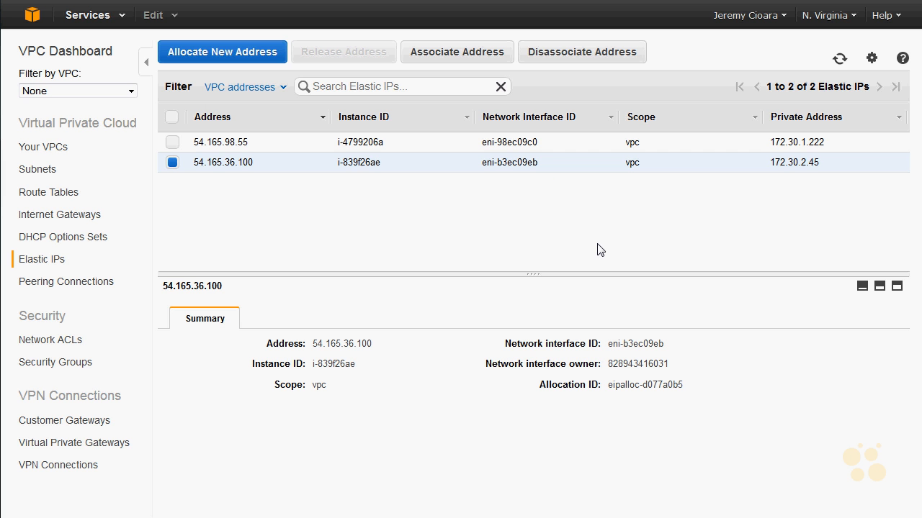
# Step: Switch to the Windows command prompt and ping both Elastic IPs, 54.165.98.55 and 54.165.36.100
pyautogui.moveTo(441, 23); pyautogui.dragTo(736, 221)
pyautogui.click(699, 325)
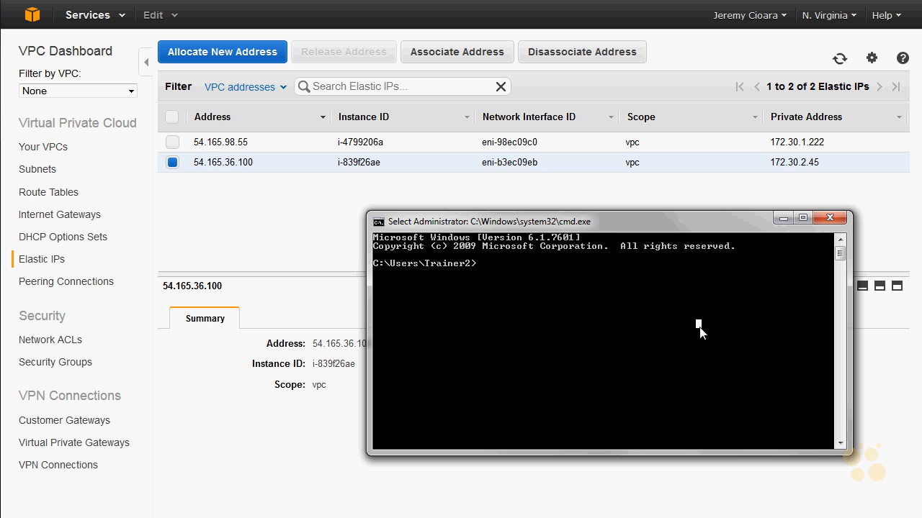
pyautogui.write('ping 5')
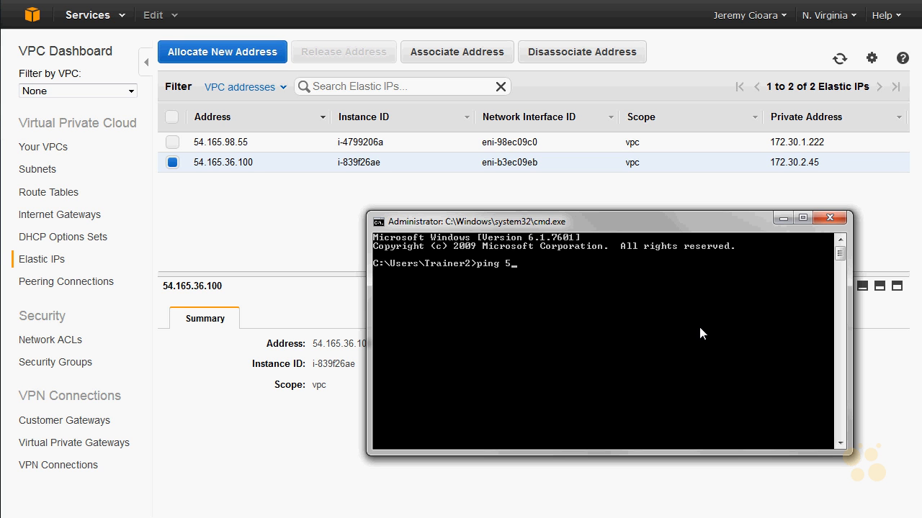
pyautogui.write('4.165.98.55')
pyautogui.press('Return')
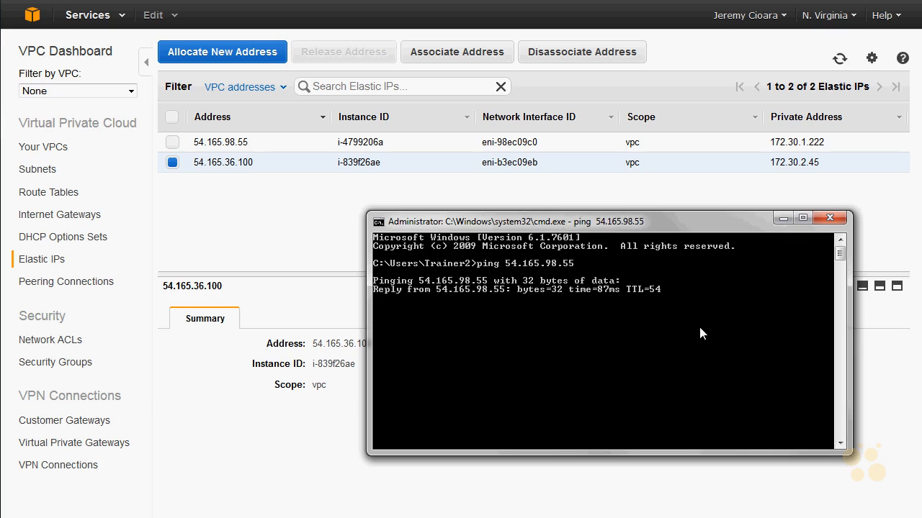
pyautogui.hotkey('ctrl', 'c')
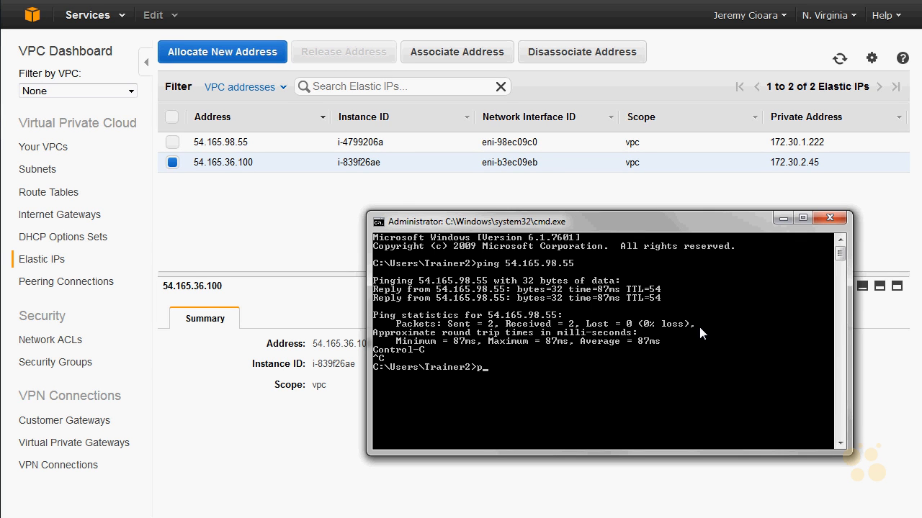
pyautogui.write('ping 54.165.36.100')
pyautogui.press('Return')
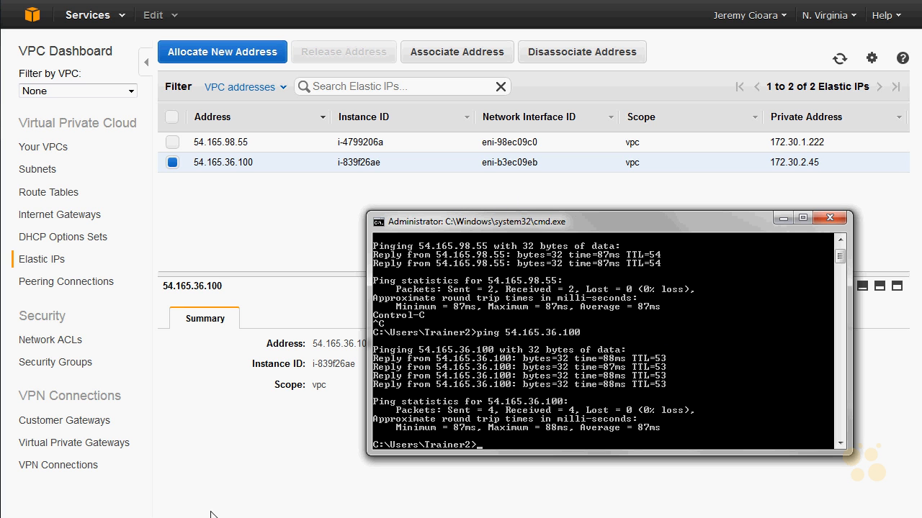
# Step: Open SecureCRT, delete all three saved sessions and close the Connect dialog
pyautogui.press('super')
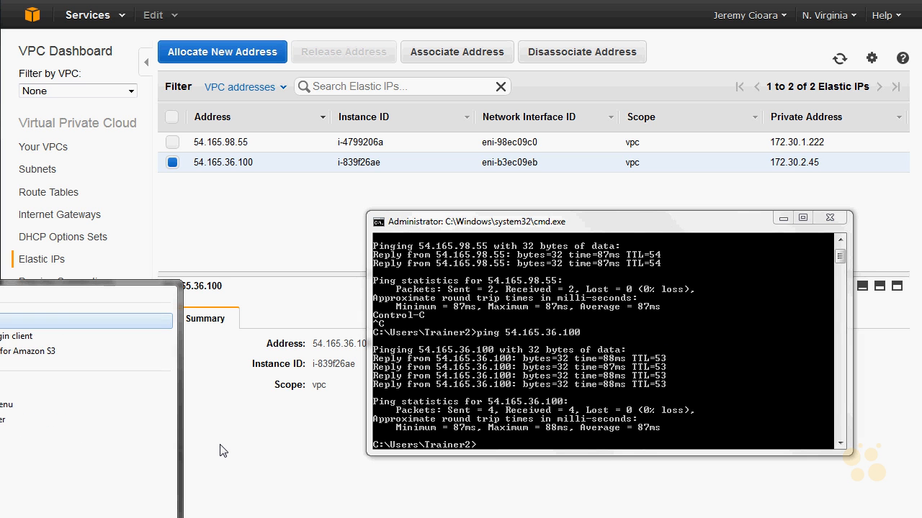
pyautogui.write('e')
pyautogui.press('Return')
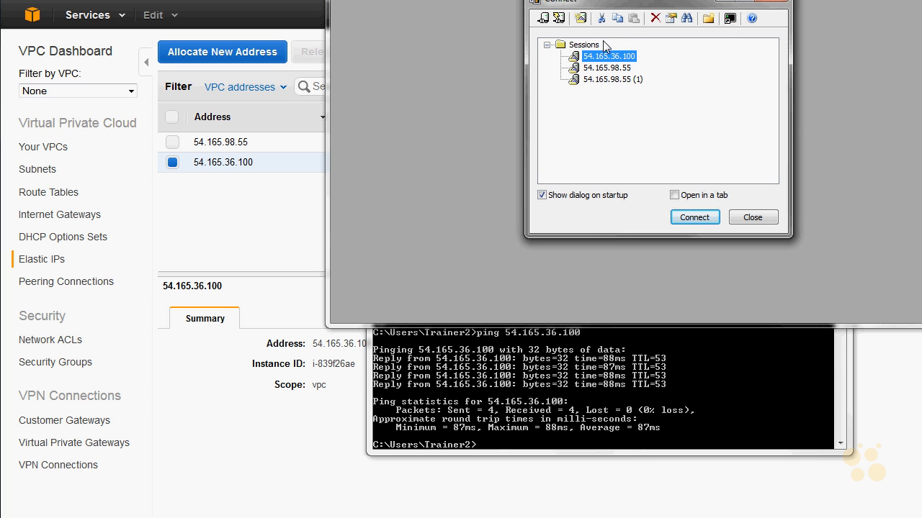
pyautogui.keyDown('shift'); pyautogui.click(600, 78); pyautogui.keyUp('shift')
pyautogui.rightClick(600, 79)
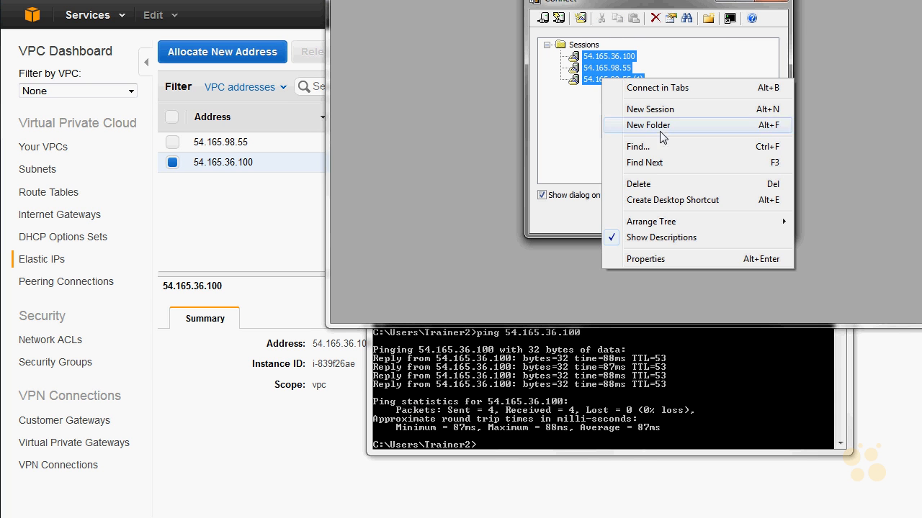
pyautogui.click(661, 185)
pyautogui.click(691, 150)
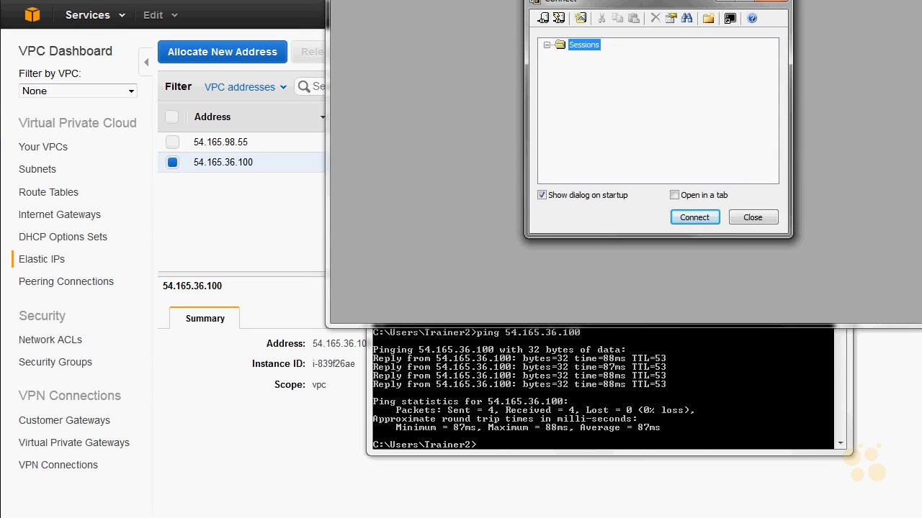
pyautogui.moveTo(566, 3); pyautogui.dragTo(113, 88)
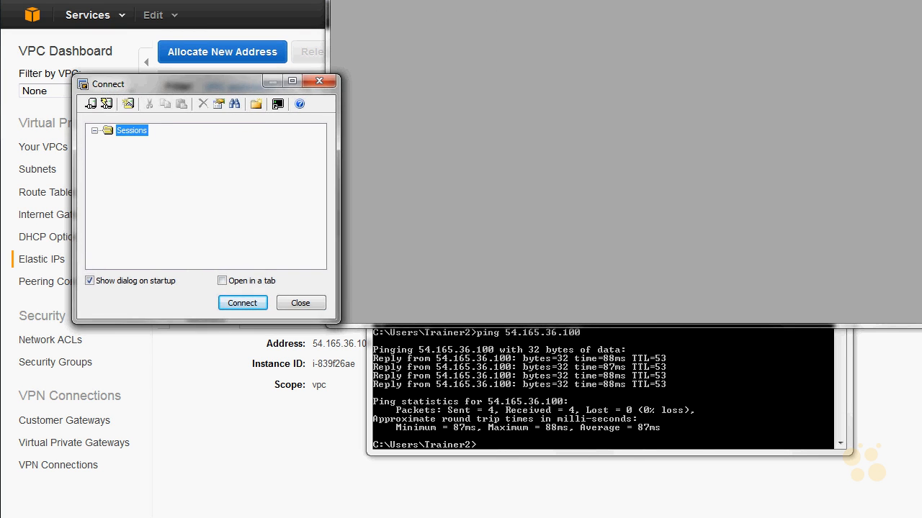
pyautogui.click(318, 82)
# Step: Set up an SSH2 quick connection to host 54.165.98.55 with the username ubuntu
pyautogui.moveTo(499, 2); pyautogui.dragTo(205, 174)
pyautogui.click(22, 202)
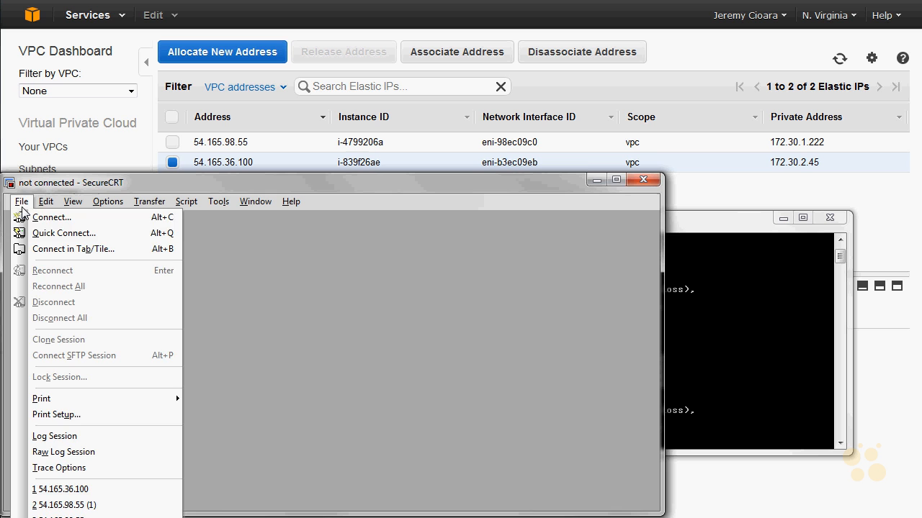
pyautogui.click(44, 235)
pyautogui.write('54.165.98.')
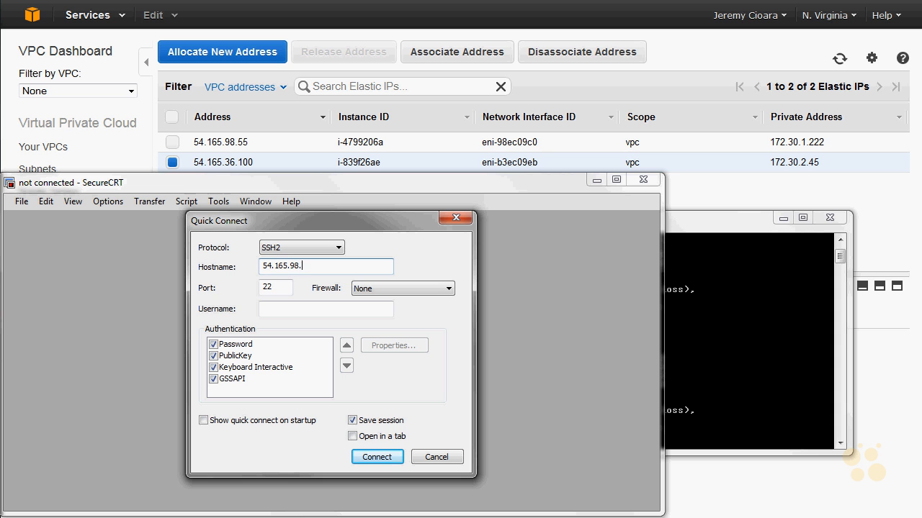
pyautogui.press('Tab')
pyautogui.press('Tab')
pyautogui.press('Tab')
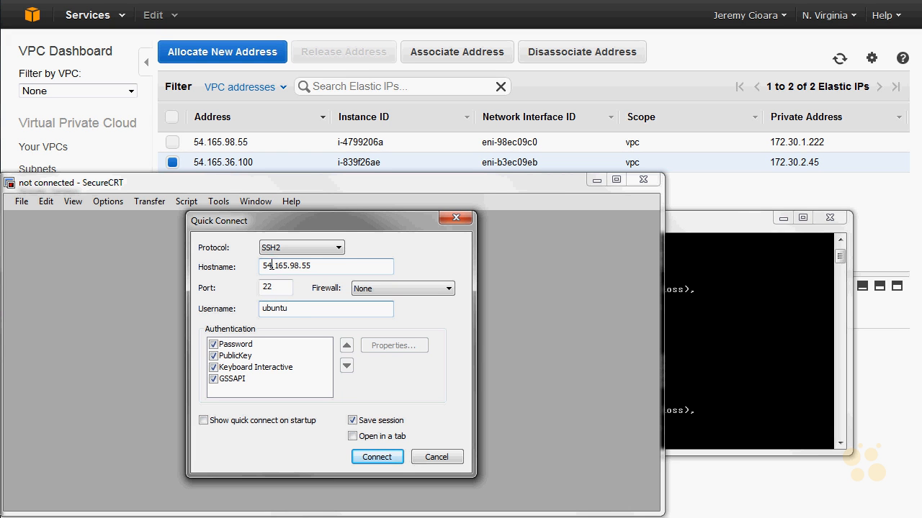
# Step: Check that the connection's public key authentication uses the identity file CBTKeys9114.pem
pyautogui.click(253, 356)
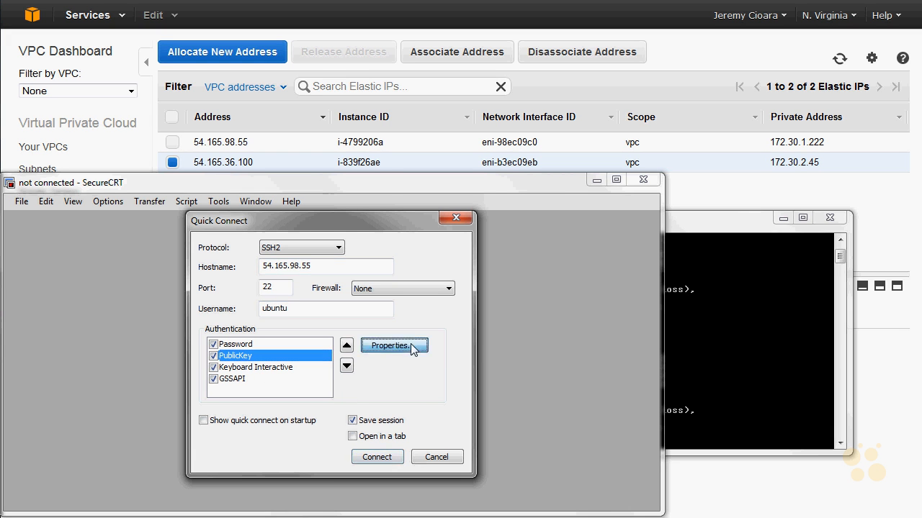
pyautogui.click(395, 345)
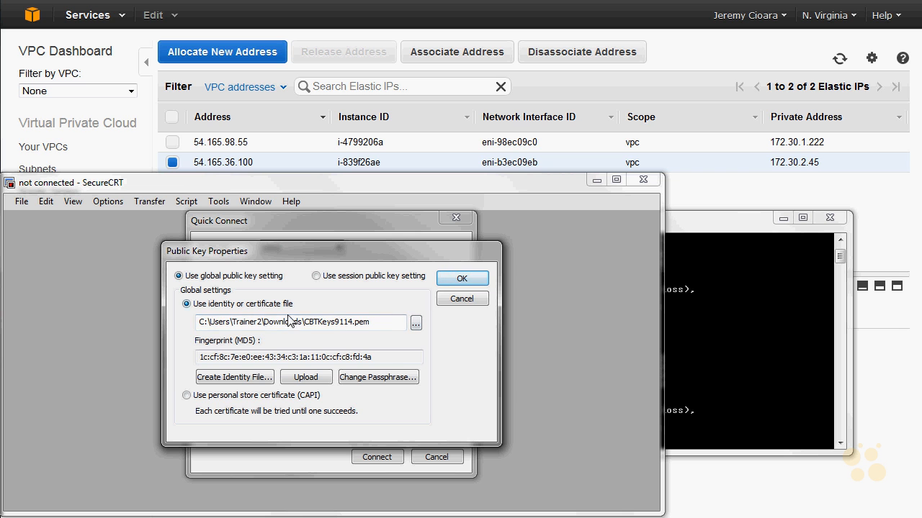
pyautogui.moveTo(257, 321); pyautogui.dragTo(306, 329)
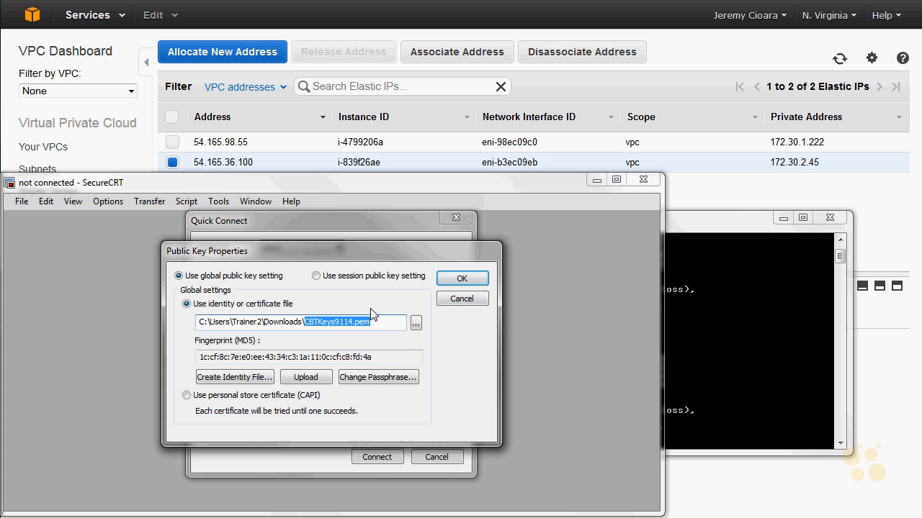
pyautogui.click(485, 282)
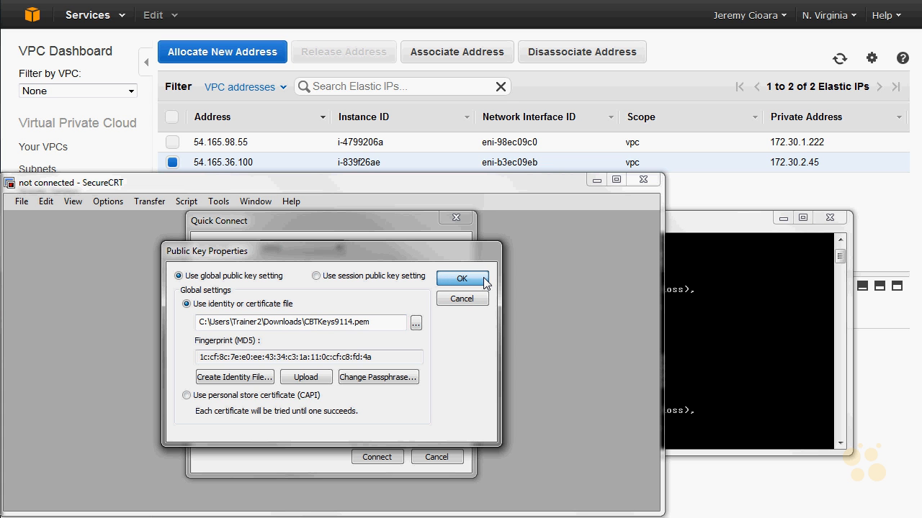
pyautogui.click(484, 281)
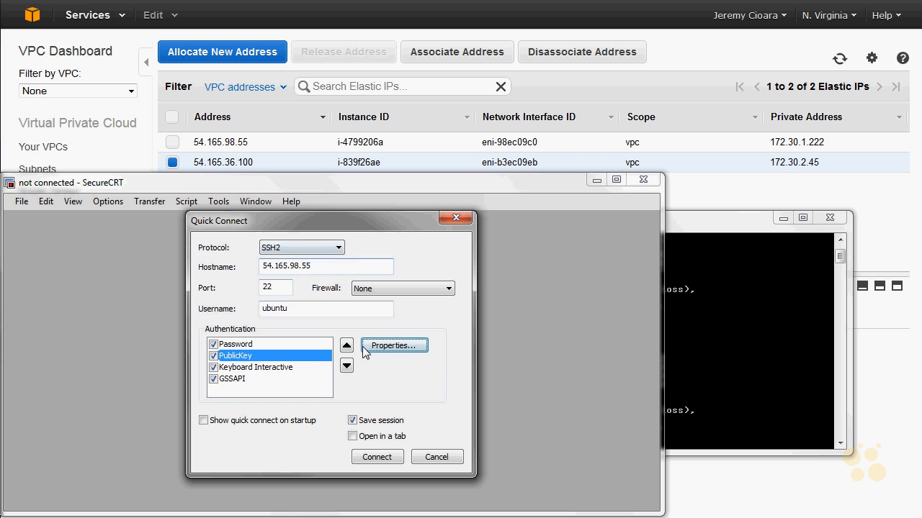
# Step: Connect to 54.165.98.55, accept and save the new host key, and enlarge the terminal window
pyautogui.click(384, 458)
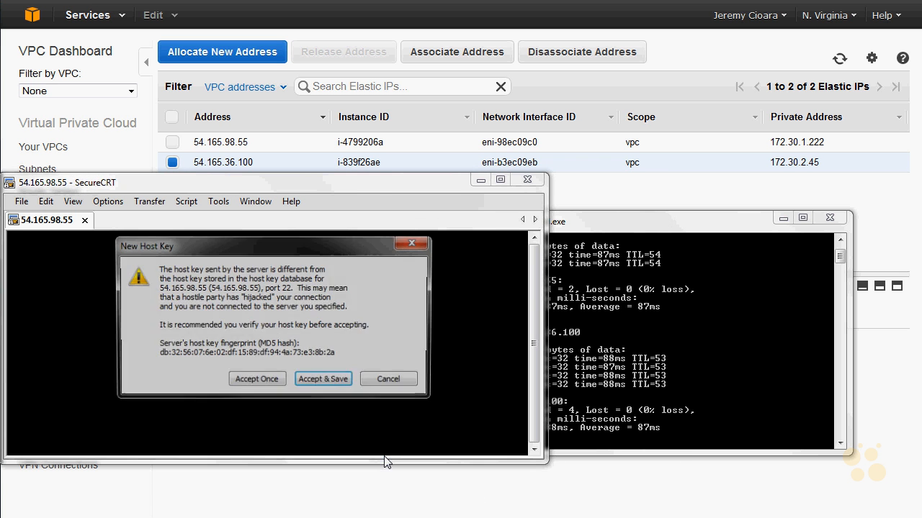
pyautogui.click(318, 389)
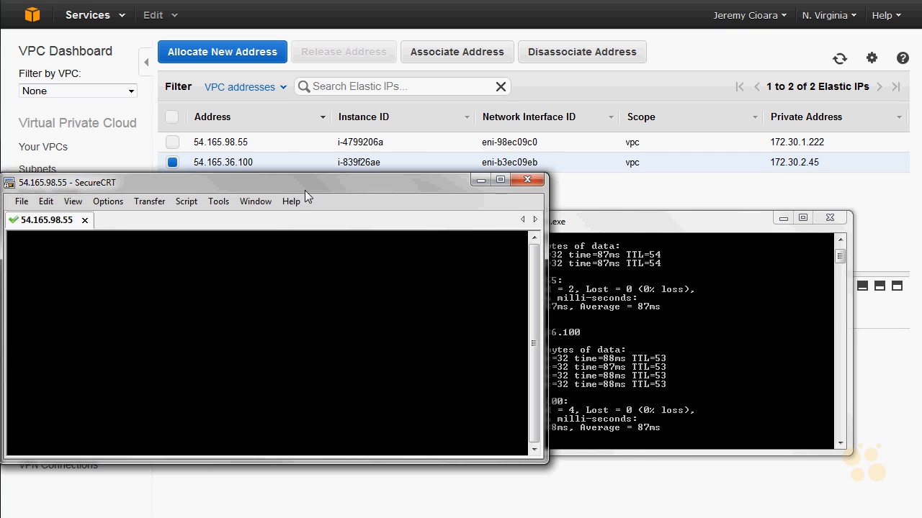
pyautogui.moveTo(305, 188); pyautogui.dragTo(342, 37)
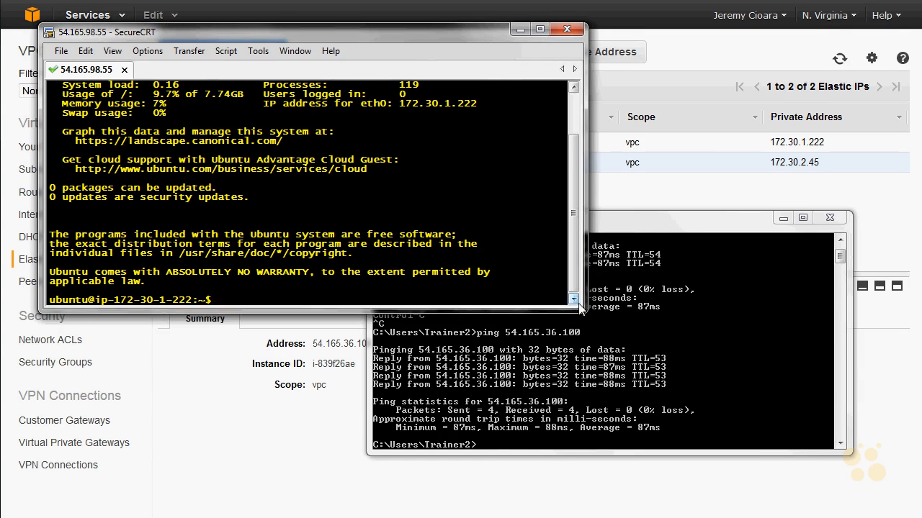
pyautogui.moveTo(579, 309); pyautogui.dragTo(766, 474)
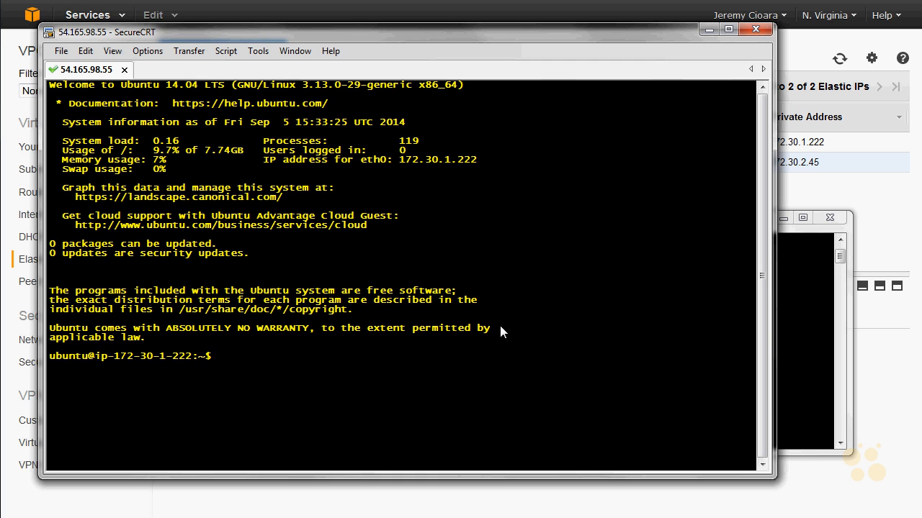
# Step: Run ifconfig on the Ubuntu instance to examine its network interfaces
pyautogui.write('ifconfig\\')
pyautogui.press('Return')
# Step: Rerun ifconfig and check the eth0 and lo interfaces and the inet address of eth0
pyautogui.press('Return')
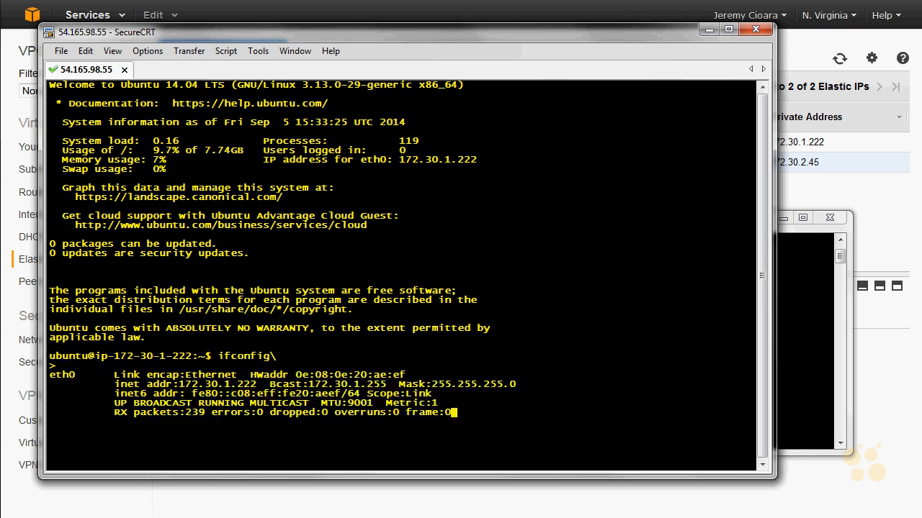
pyautogui.press('Up')
pyautogui.press('Return')
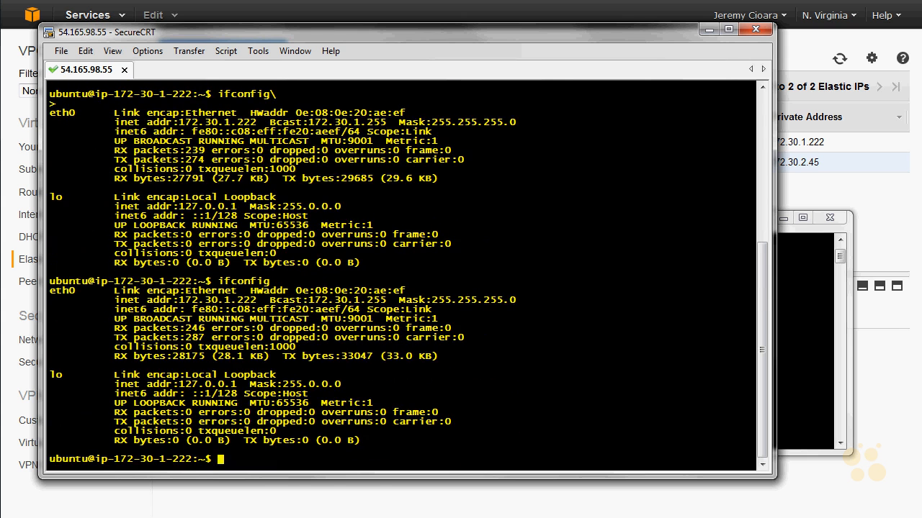
pyautogui.doubleClick(74, 292)
pyautogui.doubleClick(55, 375)
pyautogui.moveTo(179, 301); pyautogui.dragTo(257, 301)
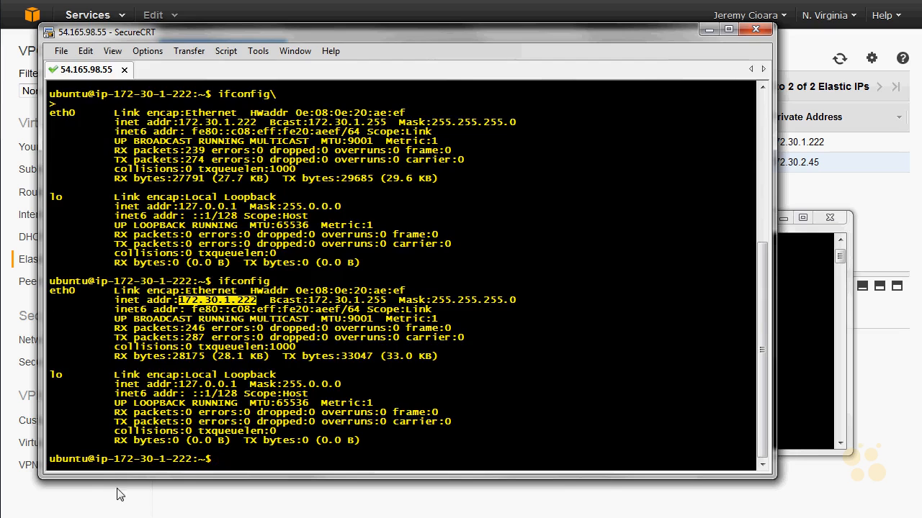
# Step: Switch to the AWS console and open the list of EC2 instances
pyautogui.click(49, 307)
pyautogui.click(32, 15)
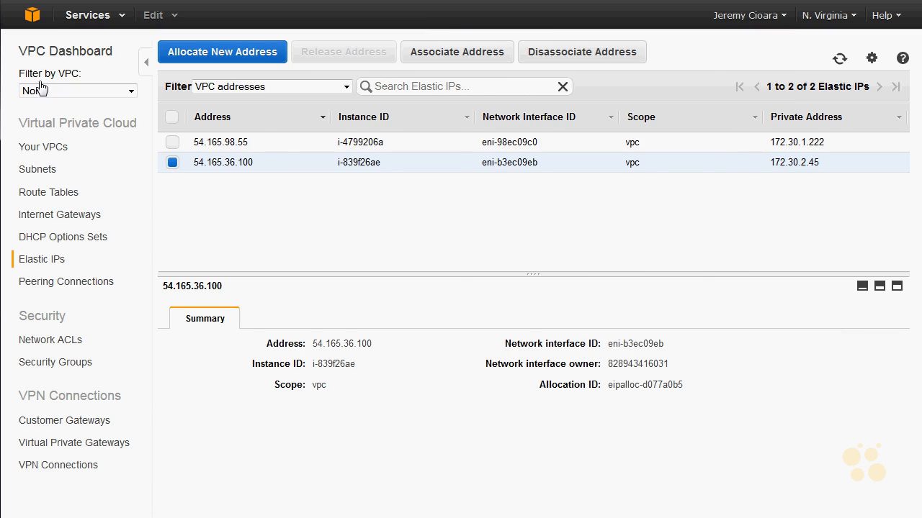
pyautogui.click(49, 125)
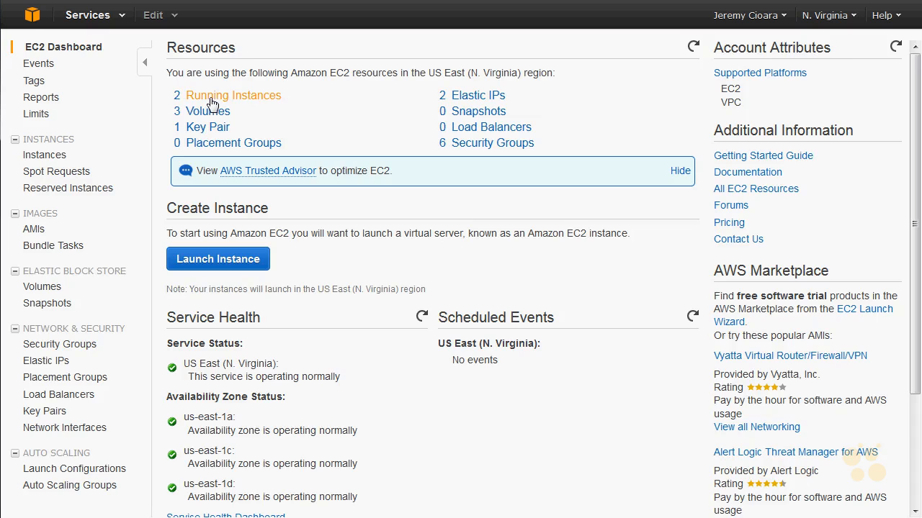
pyautogui.click(208, 111)
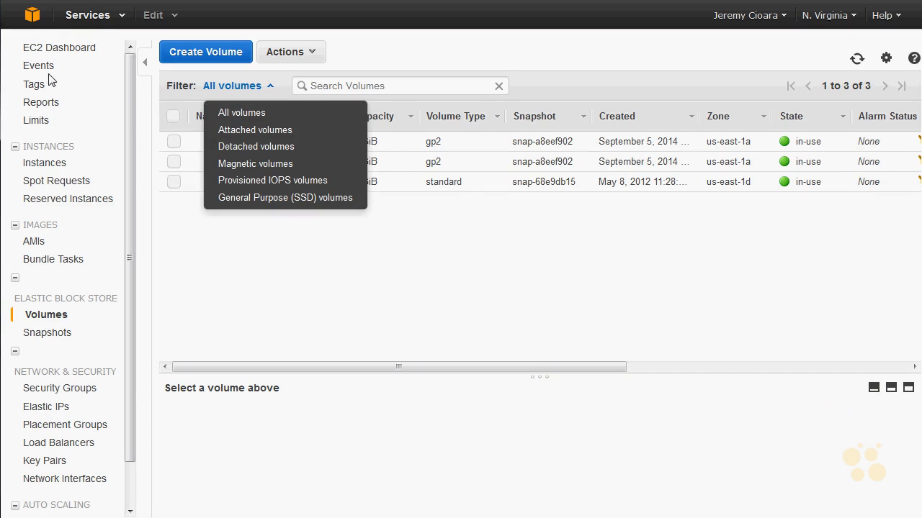
pyautogui.click(37, 168)
pyautogui.click(37, 169)
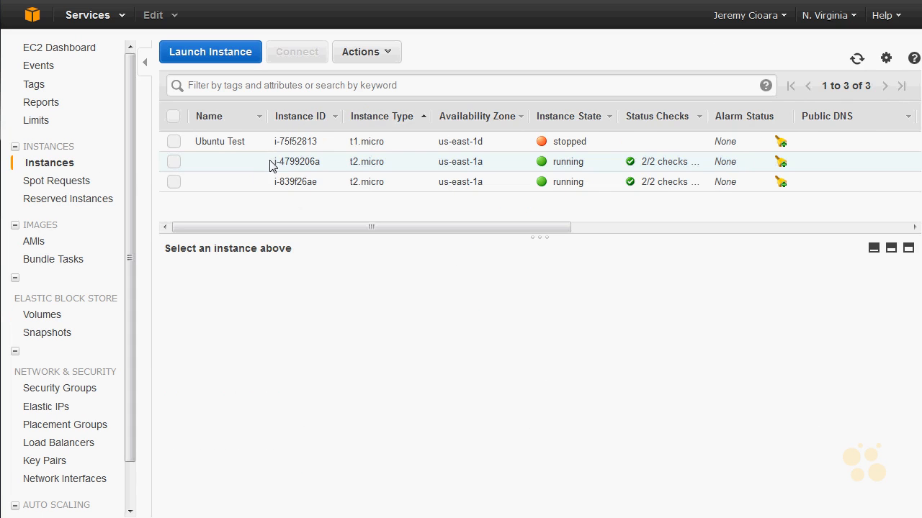
# Step: Select instance i-4799206a and inspect the details of its eth1 network interface
pyautogui.click(272, 162)
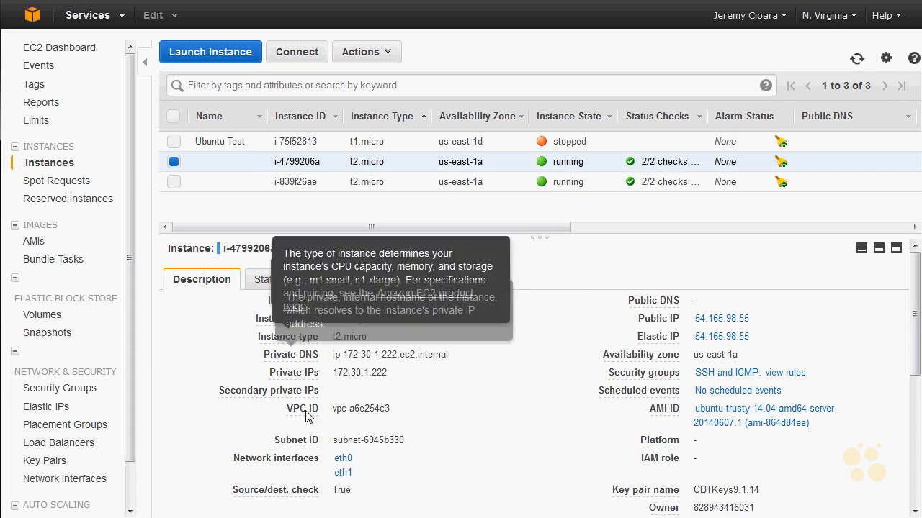
pyautogui.click(344, 473)
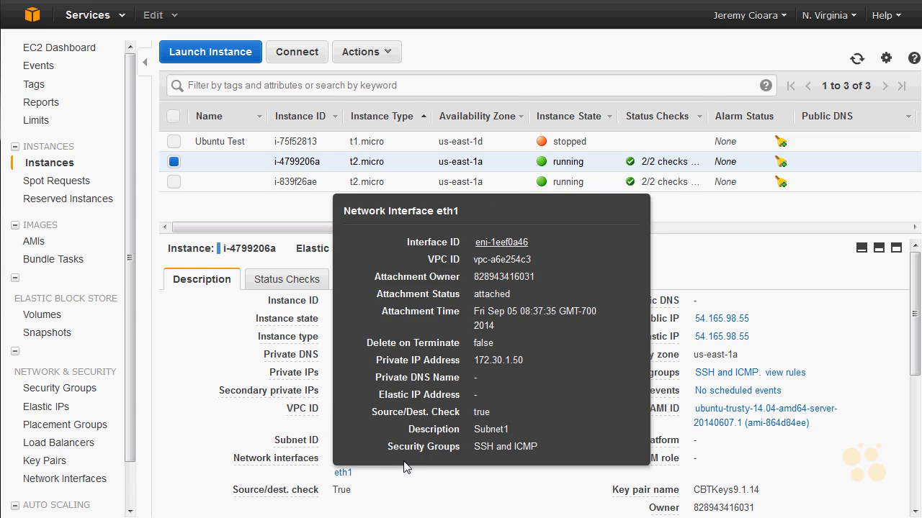
pyautogui.click(402, 481)
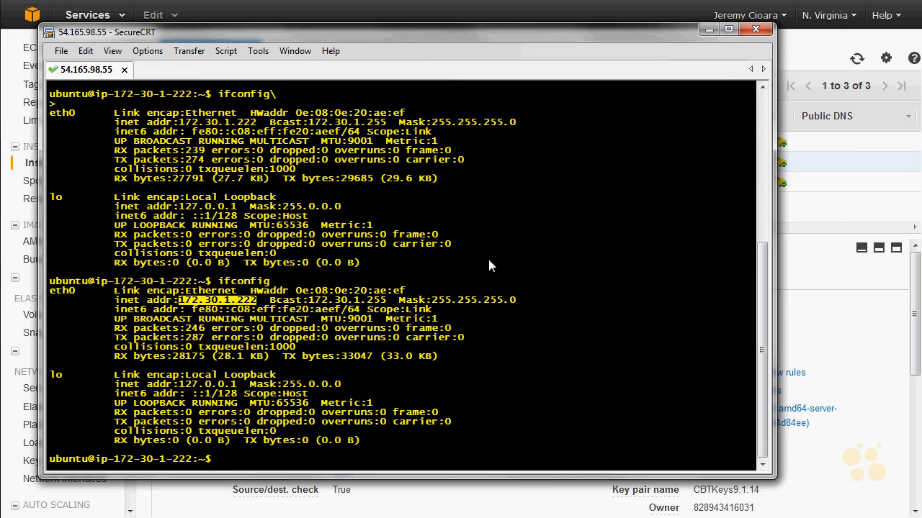
# Step: Return to the SSH session and print /etc/network/interfaces, checking the path of the sourced configuration files
pyautogui.click(589, 302)
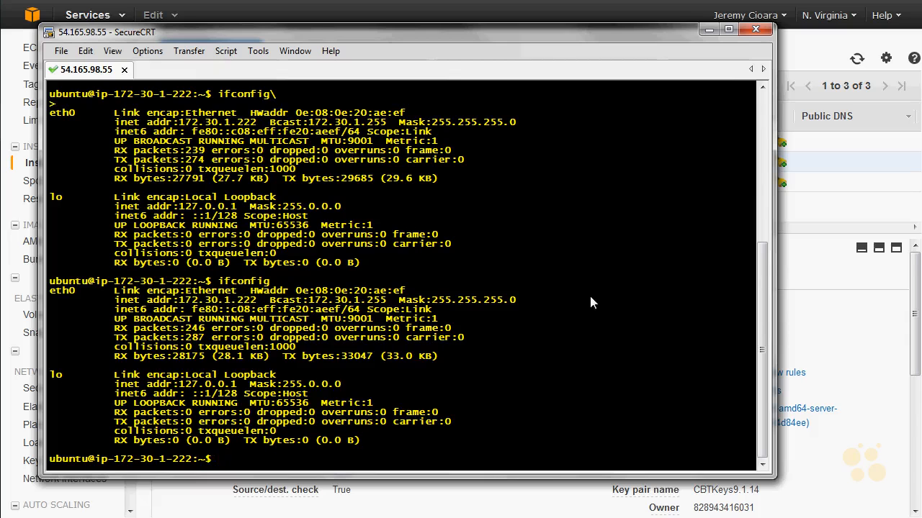
pyautogui.write('cat /etc/network/interfaces')
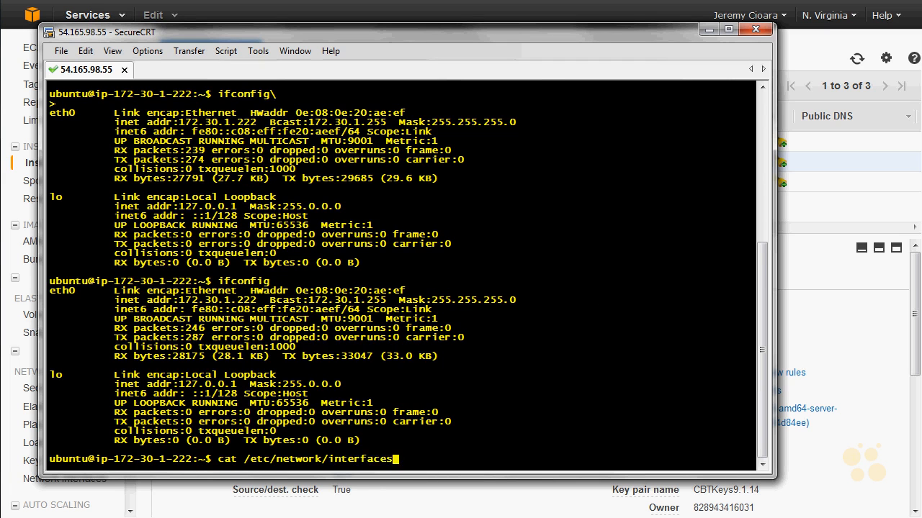
pyautogui.press('Return')
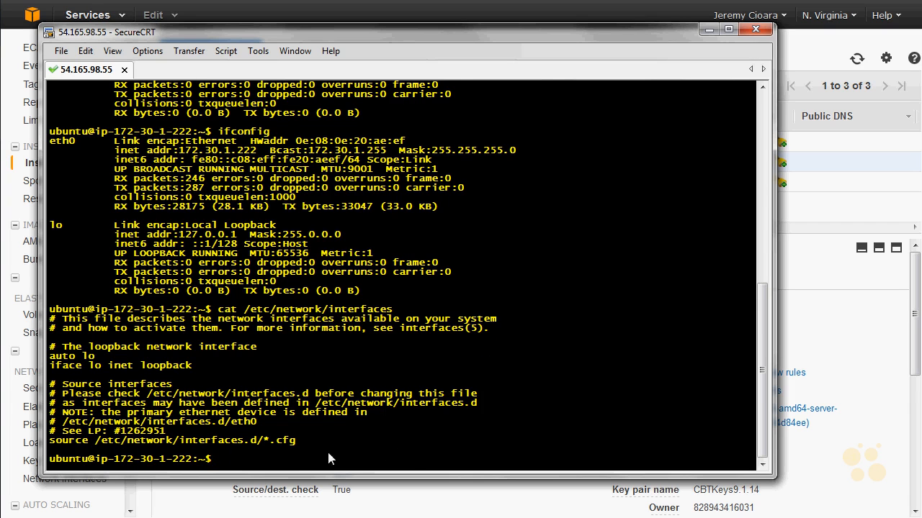
pyautogui.moveTo(291, 443); pyautogui.dragTo(99, 438)
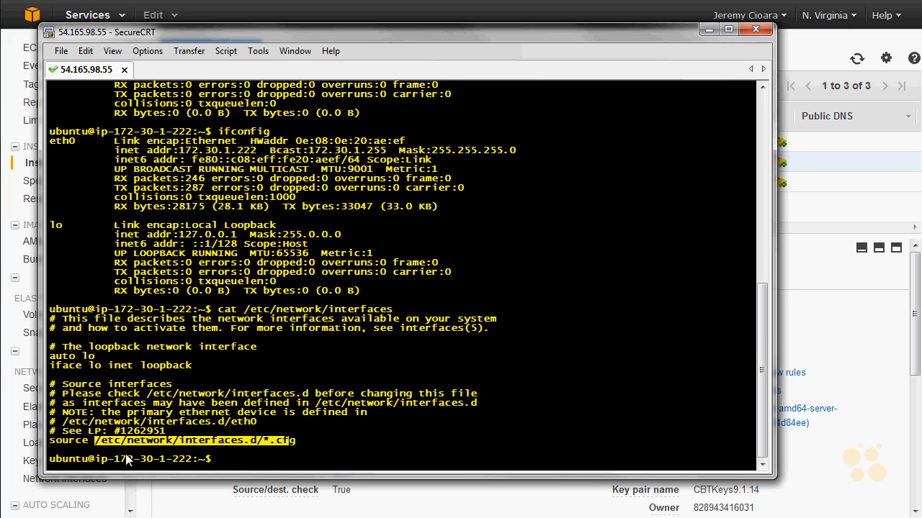
pyautogui.click(380, 343)
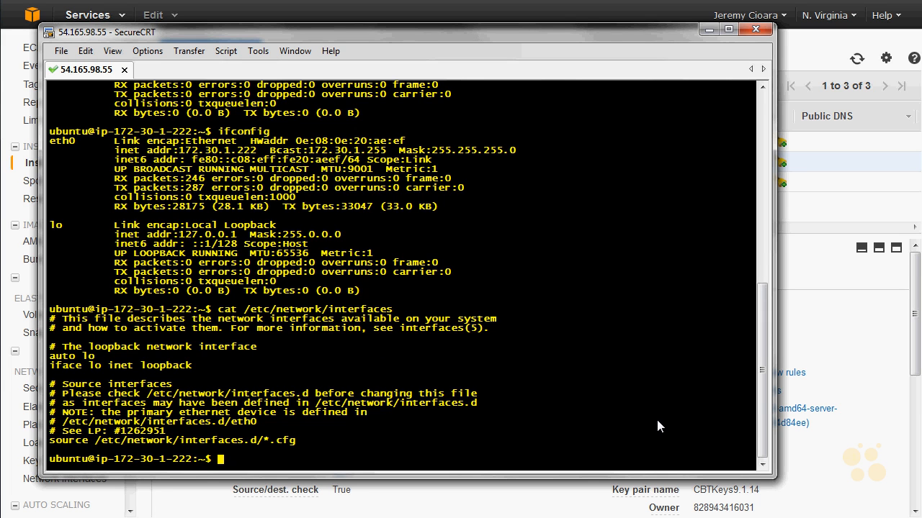
# Step: List the contents of the /etc/network/interfaces.d/ directory
pyautogui.press('Up')
pyautogui.press('Home')
pyautogui.press('Right')
pyautogui.press('Right')
pyautogui.press('Delete')
pyautogui.press('BackSpace')
pyautogui.press('BackSpace')
pyautogui.write('ls')
pyautogui.press('End')
pyautogui.write('.d/')
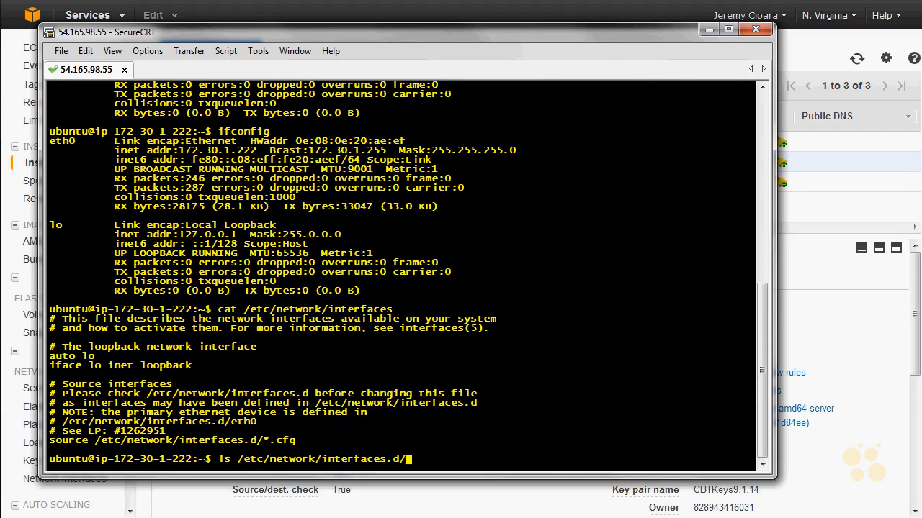
pyautogui.press('Return')
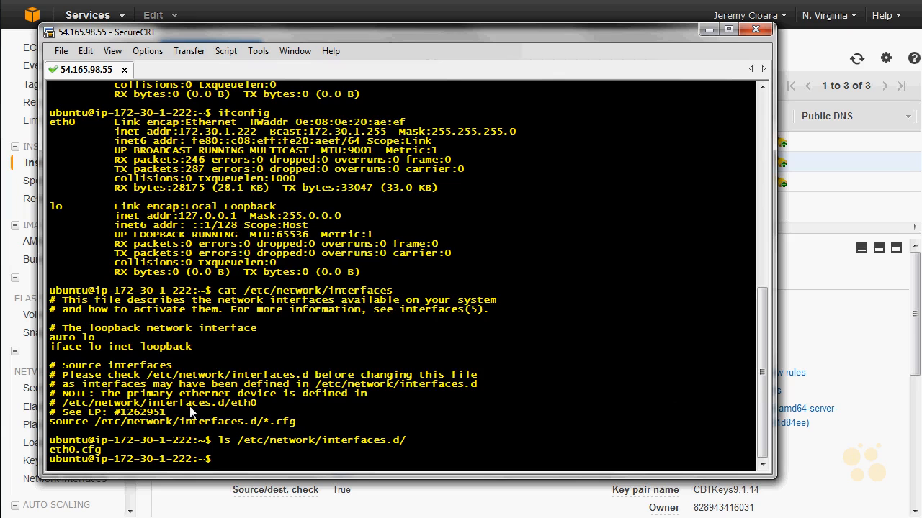
# Step: Print /etc/network/interfaces.d/eth0.cfg with cat and examine the primary interface's configuration lines
pyautogui.moveTo(83, 453); pyautogui.dragTo(49, 452)
pyautogui.press('Up')
pyautogui.write('et')
pyautogui.write('h0.cfg')
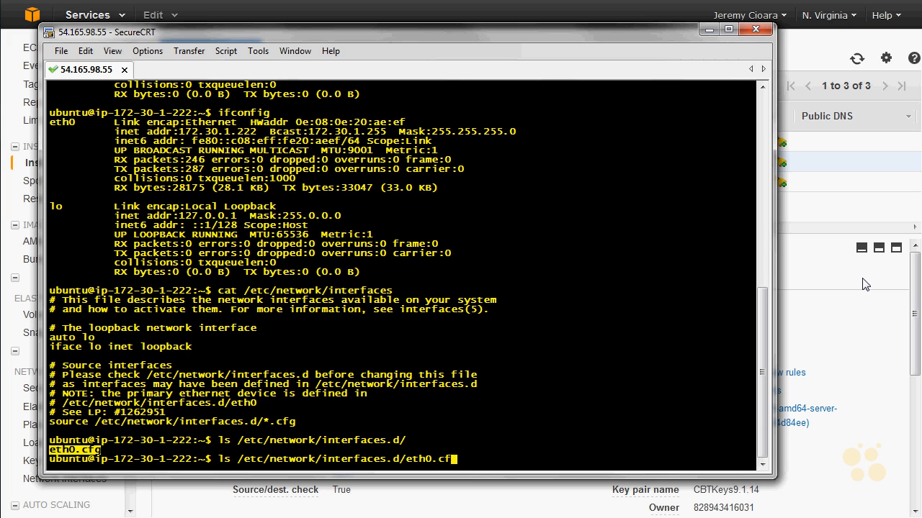
pyautogui.press('Home')
pyautogui.press('Right')
pyautogui.press('Right')
pyautogui.press('BackSpace')
pyautogui.press('BackSpace')
pyautogui.write('cat')
pyautogui.press('Return')
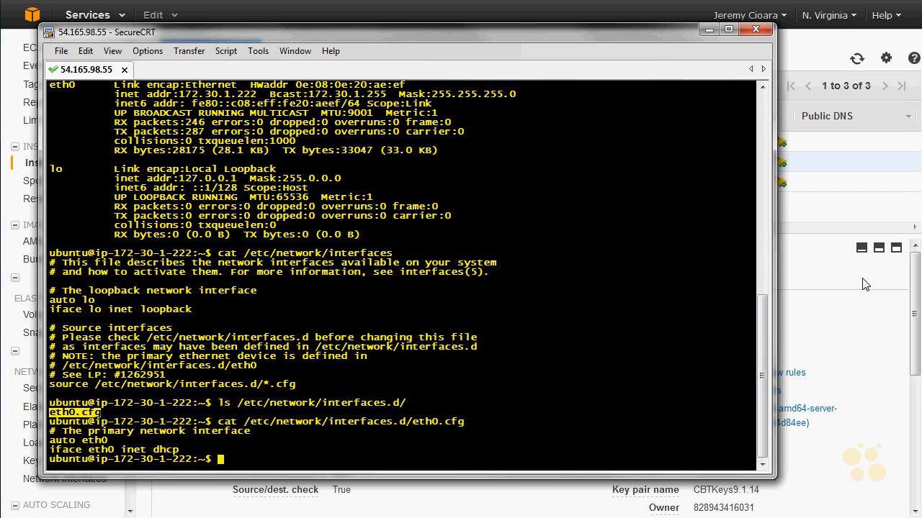
pyautogui.moveTo(50, 431); pyautogui.dragTo(232, 435)
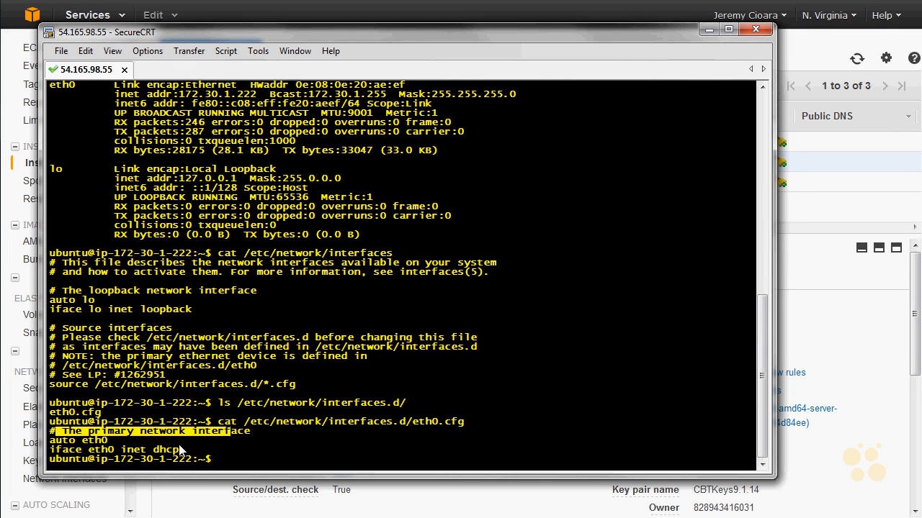
pyautogui.moveTo(180, 449); pyautogui.dragTo(72, 427)
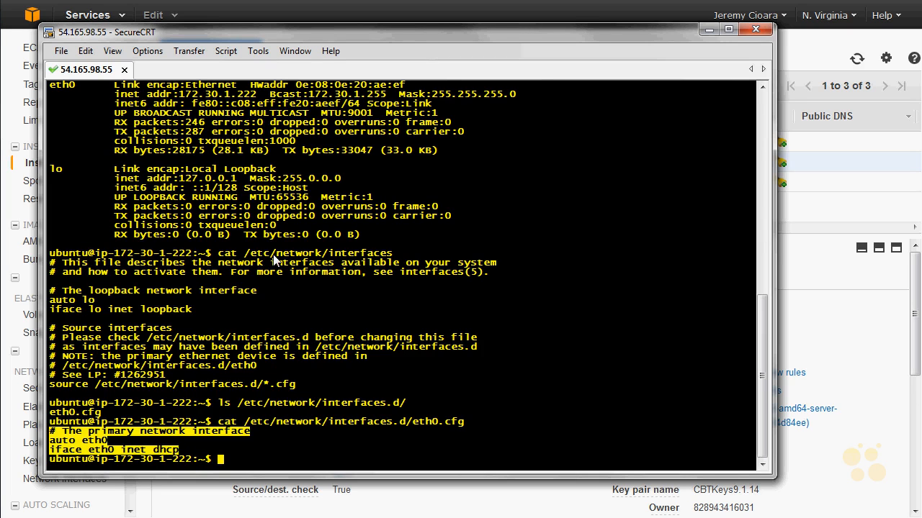
pyautogui.moveTo(396, 255); pyautogui.dragTo(244, 259)
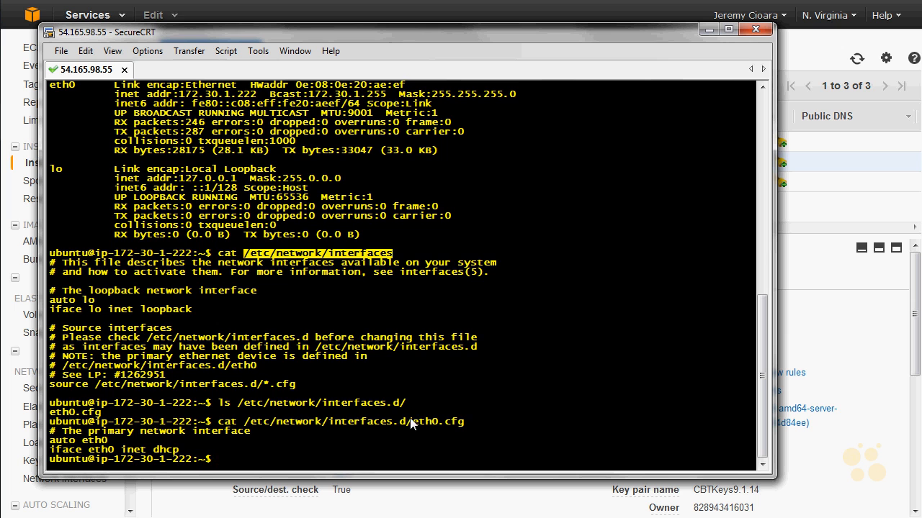
pyautogui.moveTo(412, 422); pyautogui.dragTo(469, 425)
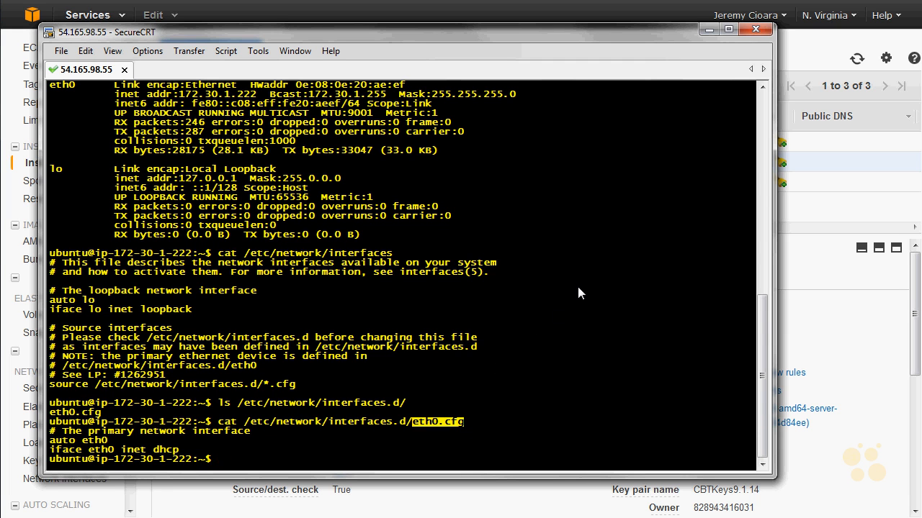
# Step: Try to copy /etc/network/interfaces.d/eth0.cfg to /etc/network/interfaces.d/eth1.cfg with cp
pyautogui.press('Up')
pyautogui.press('Home')
pyautogui.press('Right')
pyautogui.press('Right')
pyautogui.press('Right')
pyautogui.press('Right')
pyautogui.press('BackSpace')
pyautogui.press('BackSpace')
pyautogui.press('BackSpace')
pyautogui.write('p')
pyautogui.press('End')
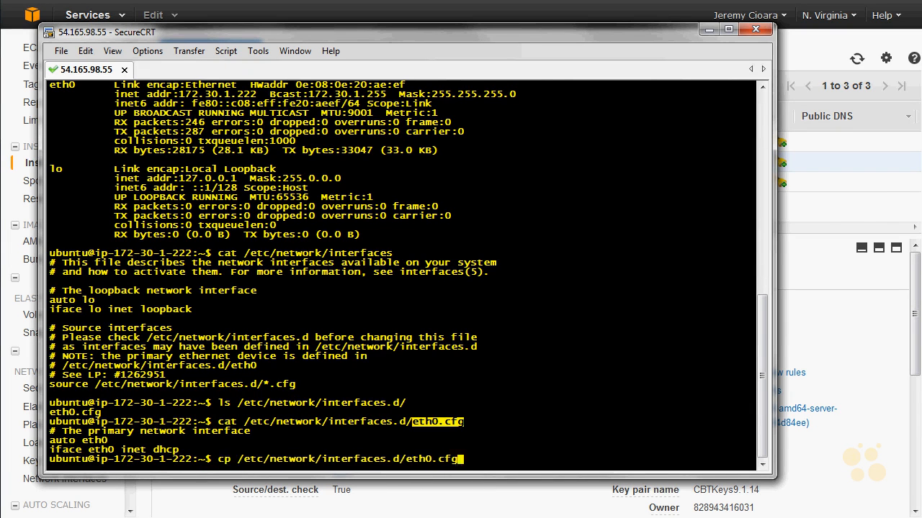
pyautogui.write('/etc/network/in')
pyautogui.press('Tab')
pyautogui.write('.d/eth')
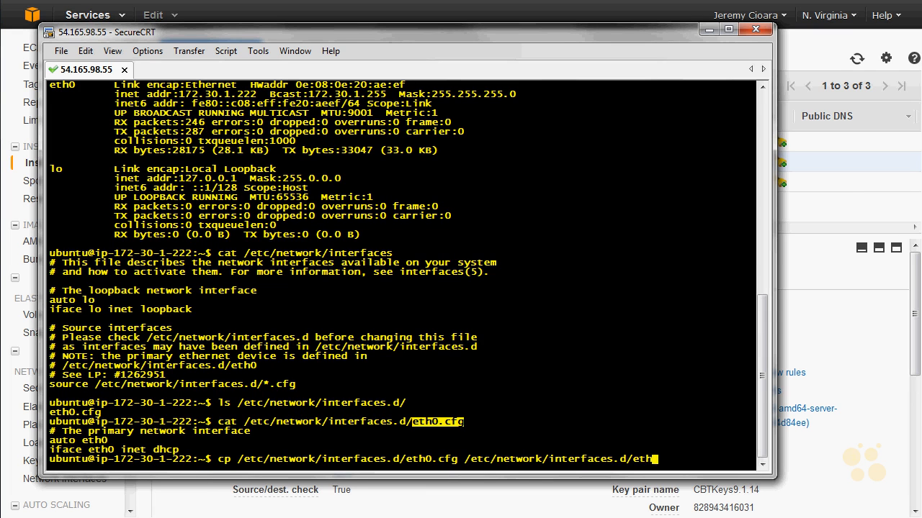
pyautogui.write('1.cfg')
pyautogui.press('Return')
# Step: Rerun the copy of eth0.cfg to eth1.cfg with sudo and check the command's output
pyautogui.press('Up')
pyautogui.press('Home')
pyautogui.write('sudo')
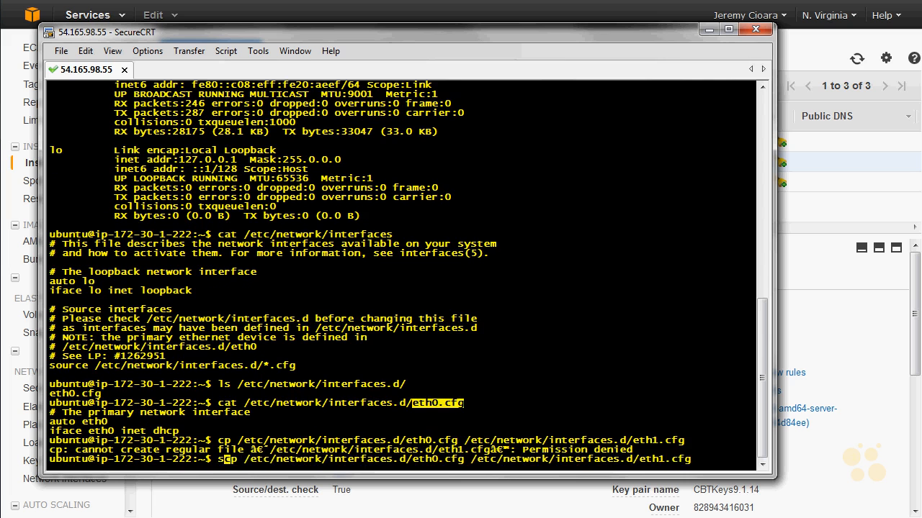
pyautogui.press('Left')
pyautogui.write('o')
pyautogui.press('Return')
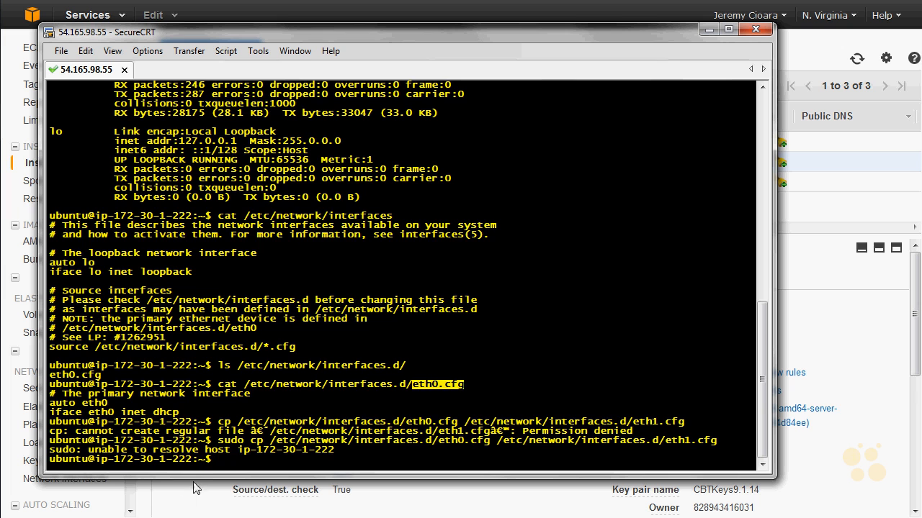
pyautogui.moveTo(349, 451); pyautogui.dragTo(50, 452)
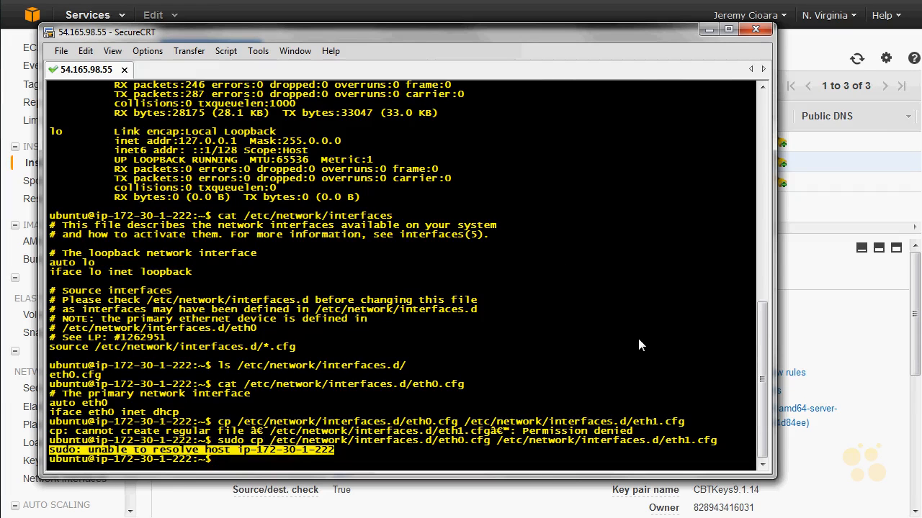
# Step: List /etc/network/interfaces.d/ again to check for the copied eth1.cfg file
pyautogui.press('Up')
pyautogui.press('Up')
pyautogui.press('Up')
pyautogui.press('Up')
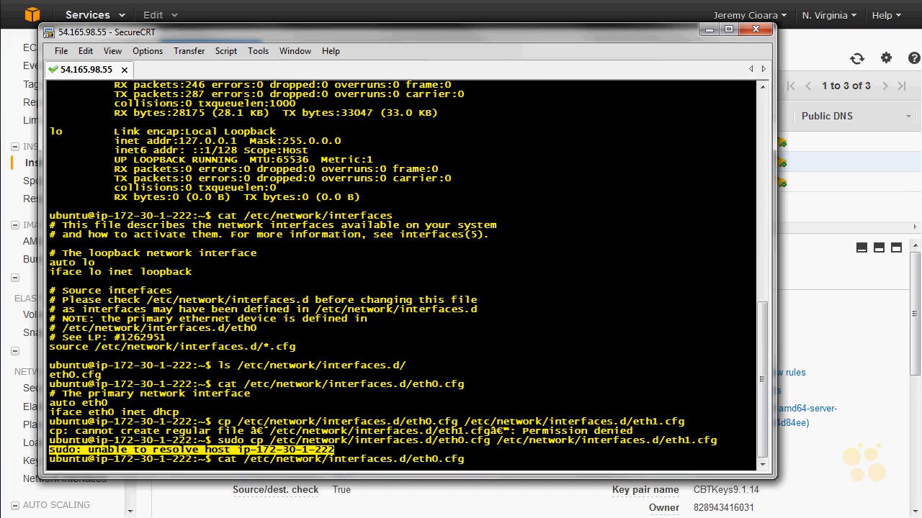
pyautogui.press('Return')
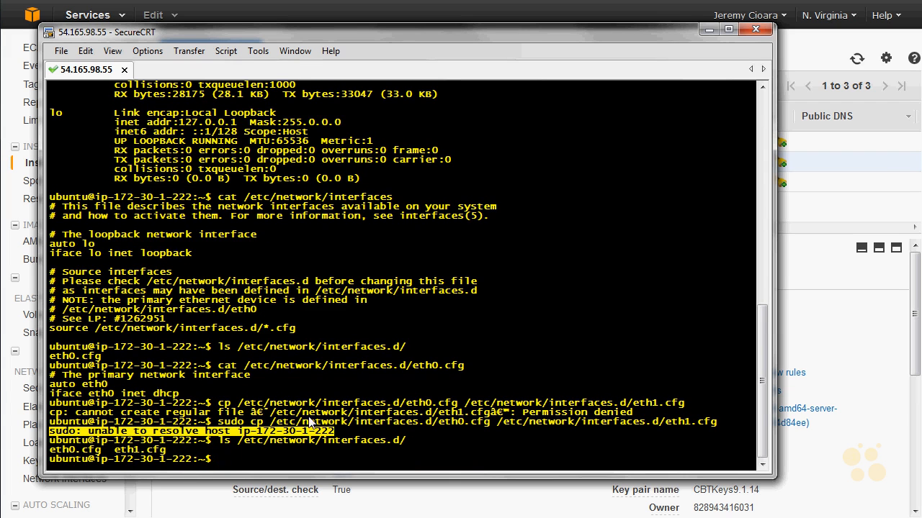
# Step: Open /etc/network/interfaces.d/eth1.cfg in the pico editor
pyautogui.press('Up')
pyautogui.press('Home')
pyautogui.press('Delete')
pyautogui.press('Delete')
pyautogui.write('pico')
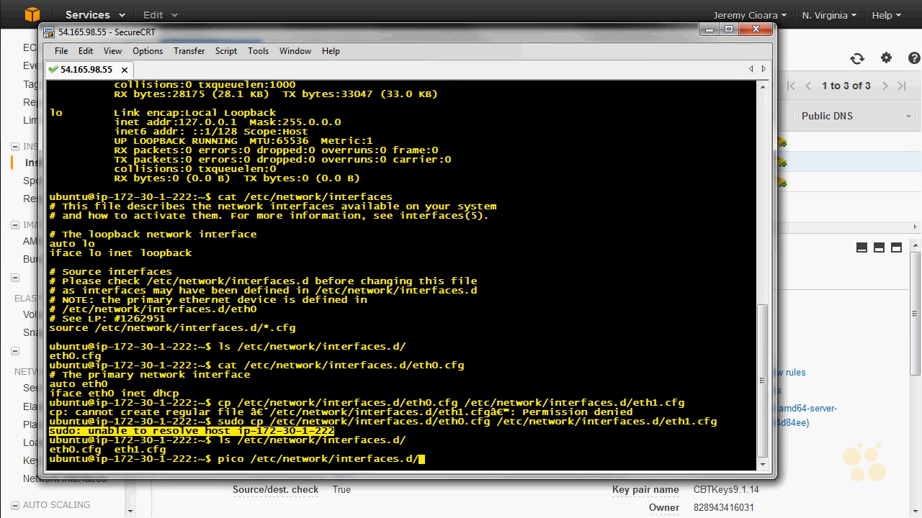
pyautogui.write('eth1.cfg')
pyautogui.press('Return')
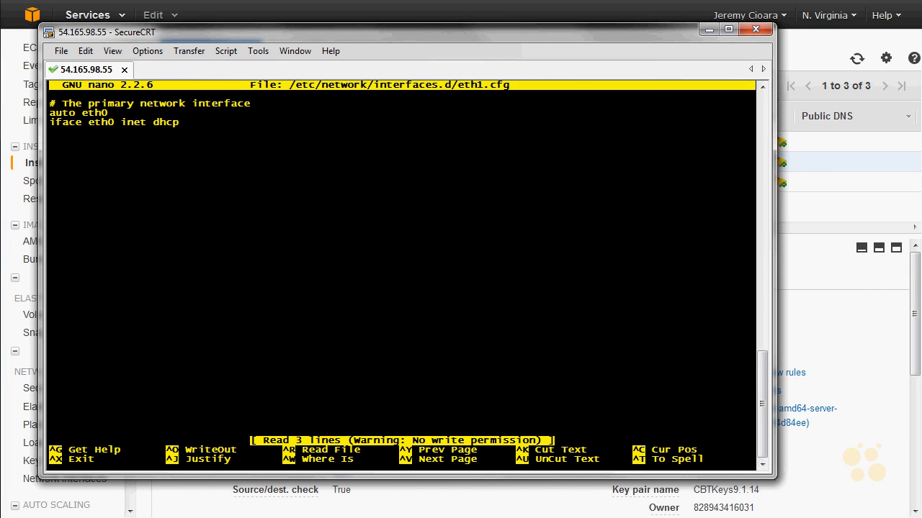
# Step: Change the comment line in eth1.cfg to "# The secondary interface"
pyautogui.press('Right')
pyautogui.press('Right')
pyautogui.press('Right')
pyautogui.press('Right')
pyautogui.press('Right')
pyautogui.press('Right')
pyautogui.press('Right')
pyautogui.press('Right')
pyautogui.press('Right')
pyautogui.press('Right')
pyautogui.press('Right')
pyautogui.press('Right')
pyautogui.press('Right')
pyautogui.press('Right')
pyautogui.press('Right')
pyautogui.press('Right')
pyautogui.press('Right')
pyautogui.press('Right')
pyautogui.press('Right')
pyautogui.press('Left')
pyautogui.press('Left')
pyautogui.press('BackSpace')
pyautogui.press('BackSpace')
pyautogui.press('BackSpace')
pyautogui.press('BackSpace')
pyautogui.press('BackSpace')
pyautogui.press('BackSpace')
pyautogui.press('BackSpace')
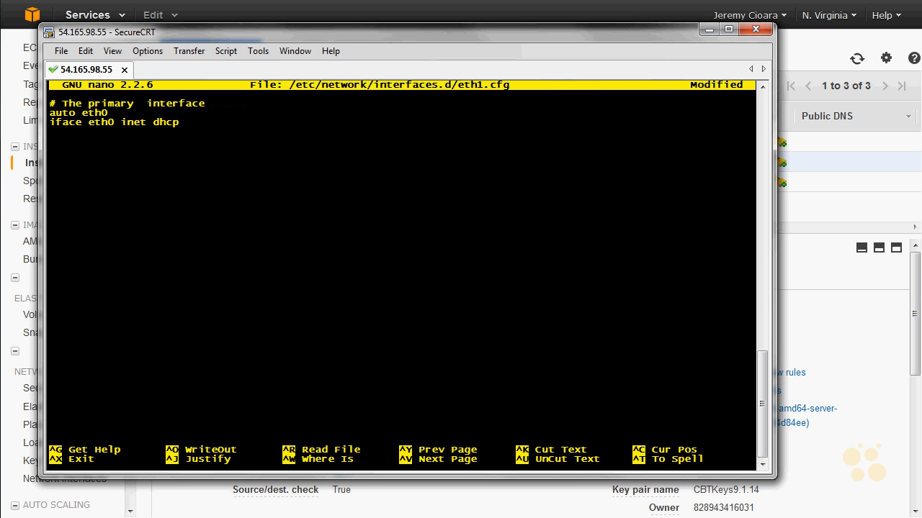
pyautogui.write('si')
pyautogui.press('BackSpace')
# Step: Set the interface name to eth1 in both the auto and iface lines
pyautogui.press('BackSpace')
pyautogui.press('BackSpace')
pyautogui.press('BackSpace')
pyautogui.press('BackSpace')
pyautogui.press('BackSpace')
pyautogui.press('BackSpace')
pyautogui.press('BackSpace')
pyautogui.press('BackSpace')
pyautogui.press('BackSpace')
pyautogui.write('secondary')
pyautogui.press('BackSpace')
pyautogui.write('1')
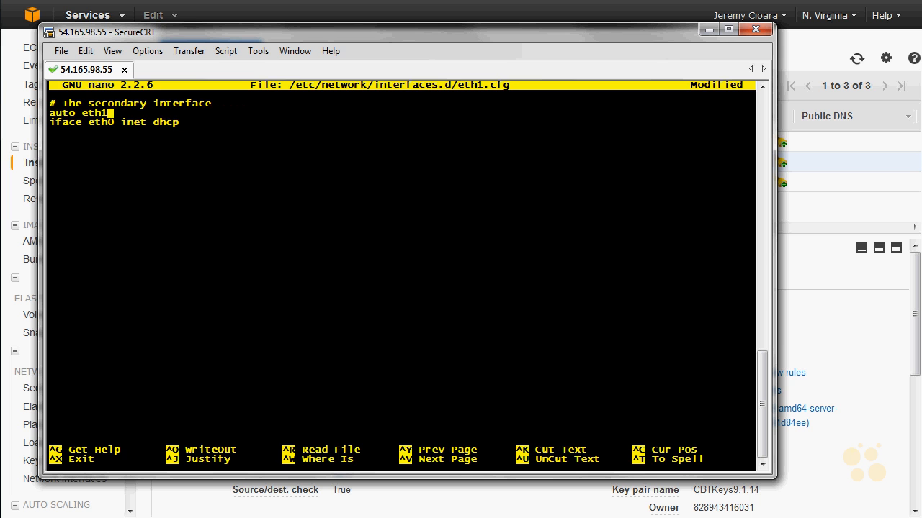
pyautogui.press('Down')
pyautogui.press('Right')
# Step: Try to save the edited eth1.cfg under its existing name, and exit the editor discarding the changes
pyautogui.hotkey('ctrl', 'x')
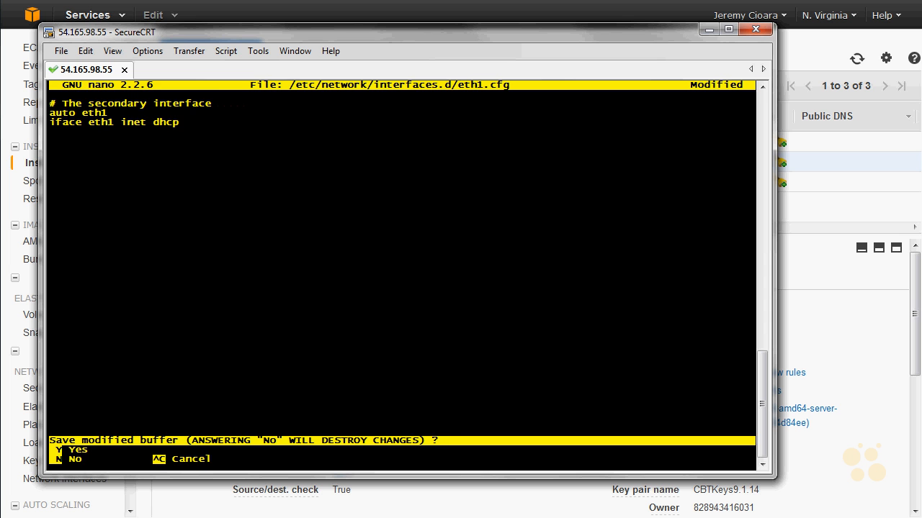
pyautogui.write('ye')
pyautogui.press('BackSpace')
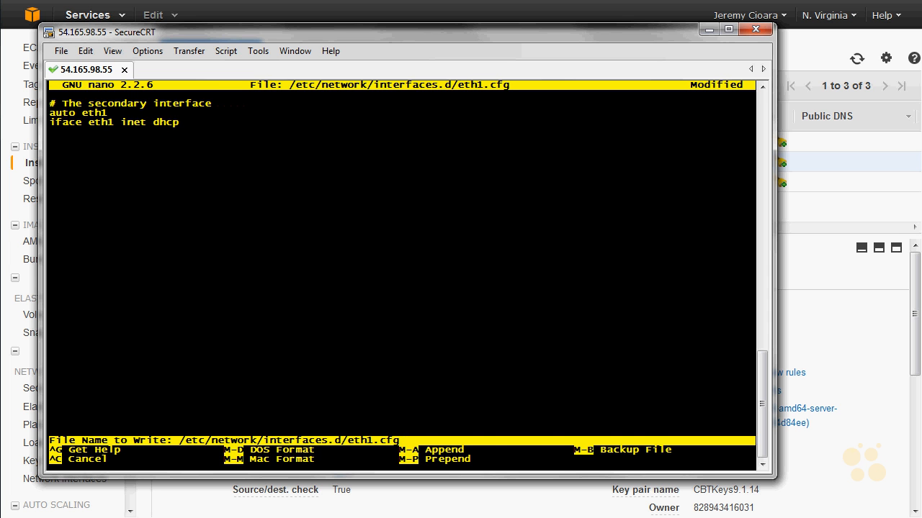
pyautogui.press('Return')
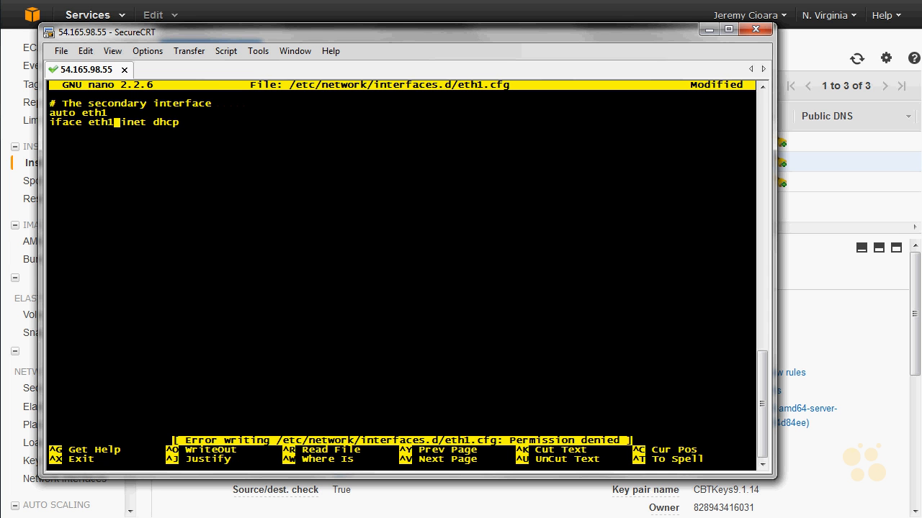
pyautogui.hotkey('ctrl', 'x')
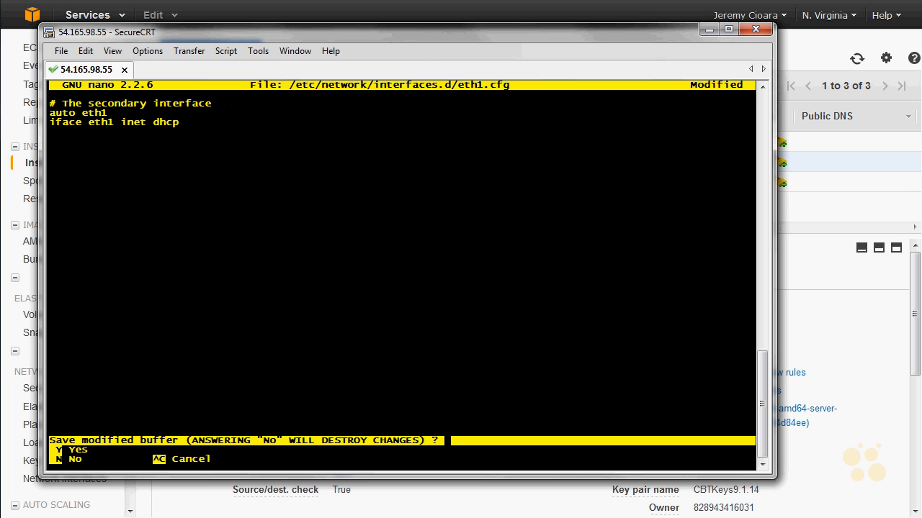
pyautogui.press('n')
# Step: Reopen eth1.cfg in pico with sudo, and change the comment to "# The secondary network interface" and both interface names to eth1
pyautogui.press('Up')
pyautogui.write('sudo')
pyautogui.press('Return')
pyautogui.press('Right')
pyautogui.press('Right')
pyautogui.press('Right')
pyautogui.press('Right')
pyautogui.press('Right')
pyautogui.press('Right')
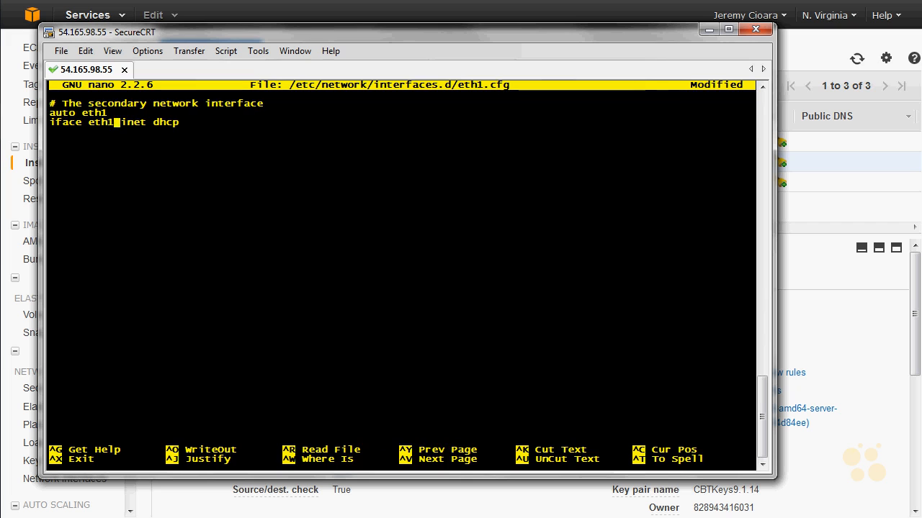
# Step: Save the modified eth1.cfg under its existing name and exit the editor
pyautogui.hotkey('ctrl', 'x')
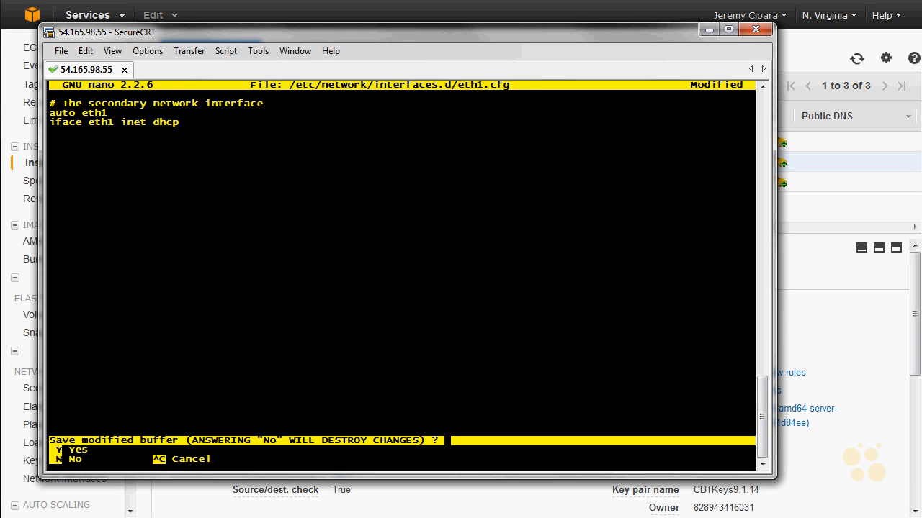
pyautogui.press('y')
pyautogui.press('Return')
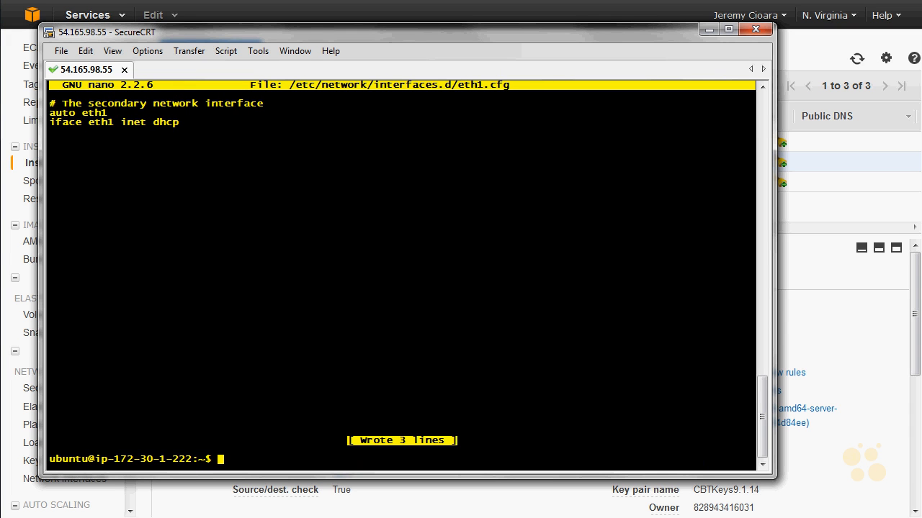
# Step: List the contents of /etc/network/interfaces.d/ to check the interface configuration files
pyautogui.press('Up')
pyautogui.press('Up')
pyautogui.press('Up')
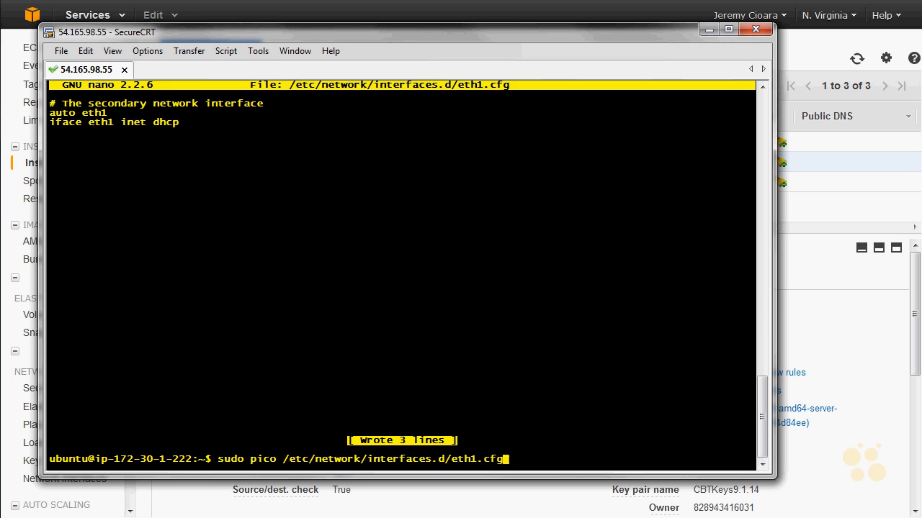
pyautogui.press('Return')
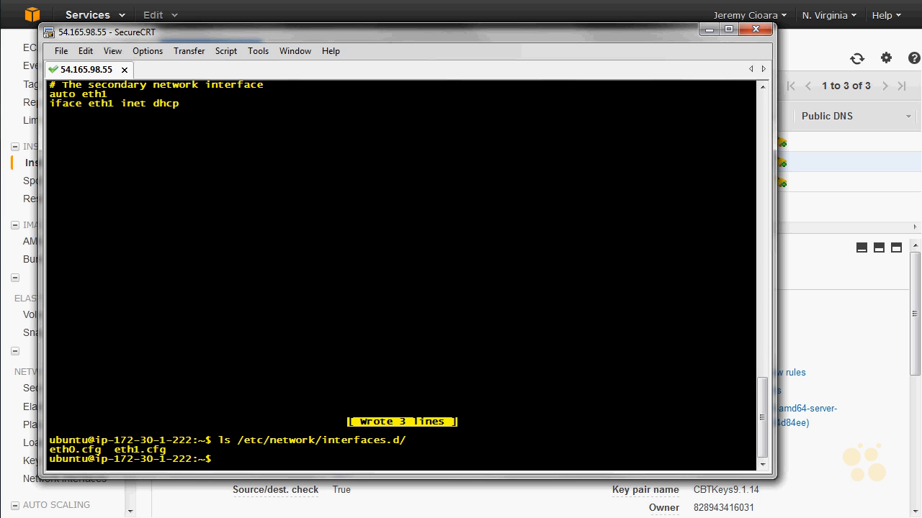
# Step: Bring up the second network interface with sudo ifup eth1
pyautogui.write('sudo ifup eth1')
pyautogui.press('Return')
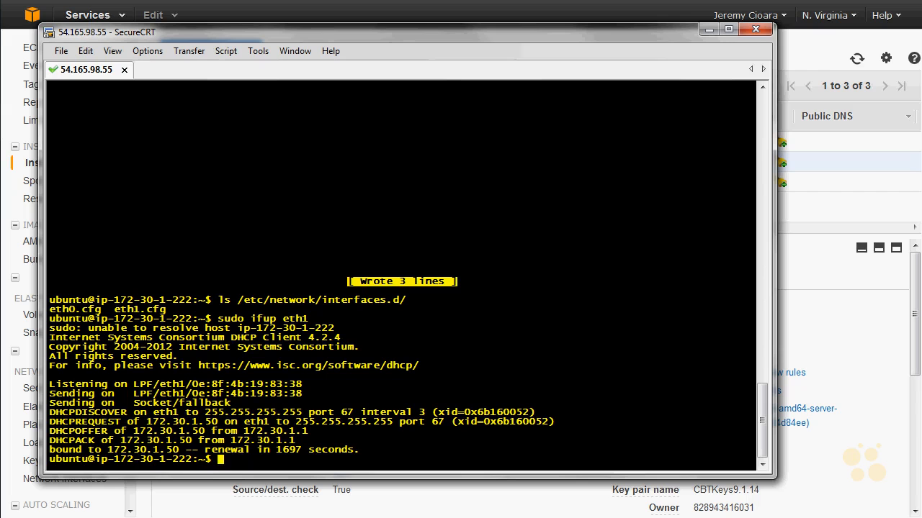
# Step: Run ifconfig and examine the IP addresses assigned to eth0 and eth1
pyautogui.press('Up')
pyautogui.press('Up')
pyautogui.press('Down')
pyautogui.press('Down')
pyautogui.write('ifconfig')
pyautogui.press('Return')
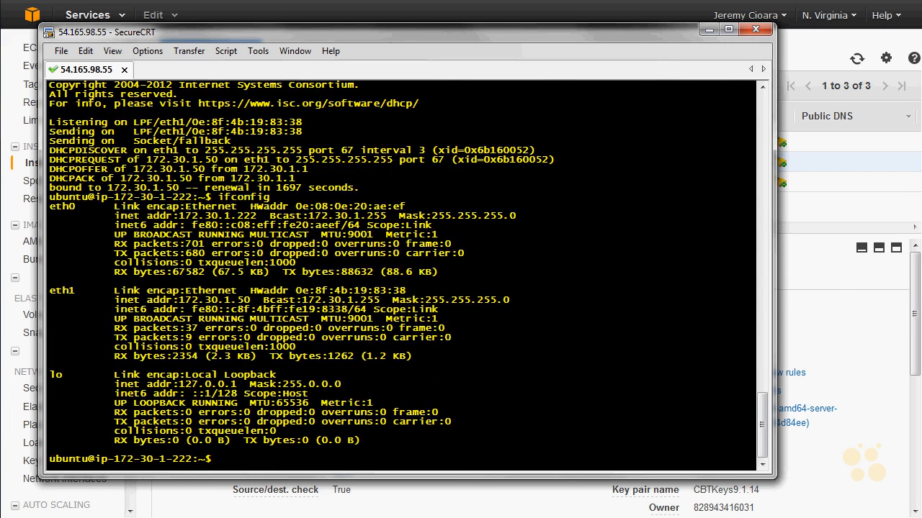
pyautogui.moveTo(257, 216); pyautogui.dragTo(173, 216)
pyautogui.moveTo(256, 300); pyautogui.dragTo(181, 305)
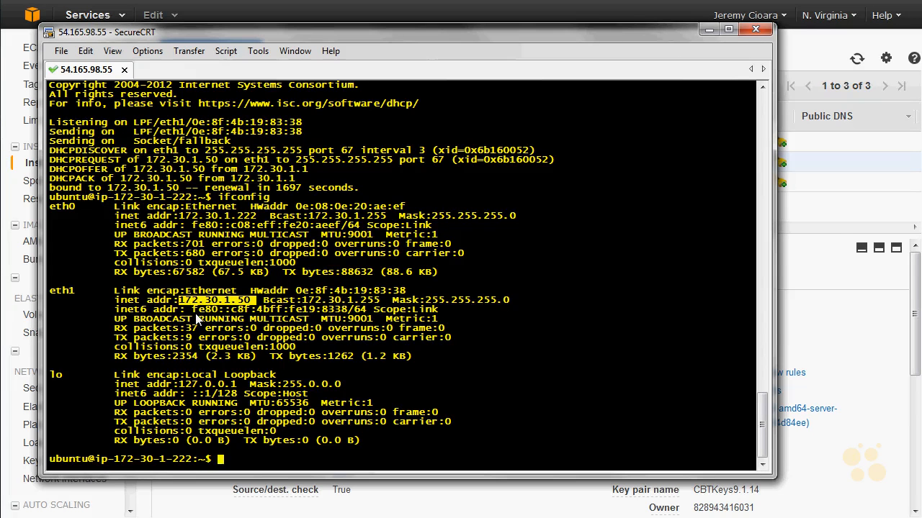
# Step: Display the kernel routing table with route -v and examine the default route's gateway and interface
pyautogui.write('route -v')
pyautogui.press('Return')
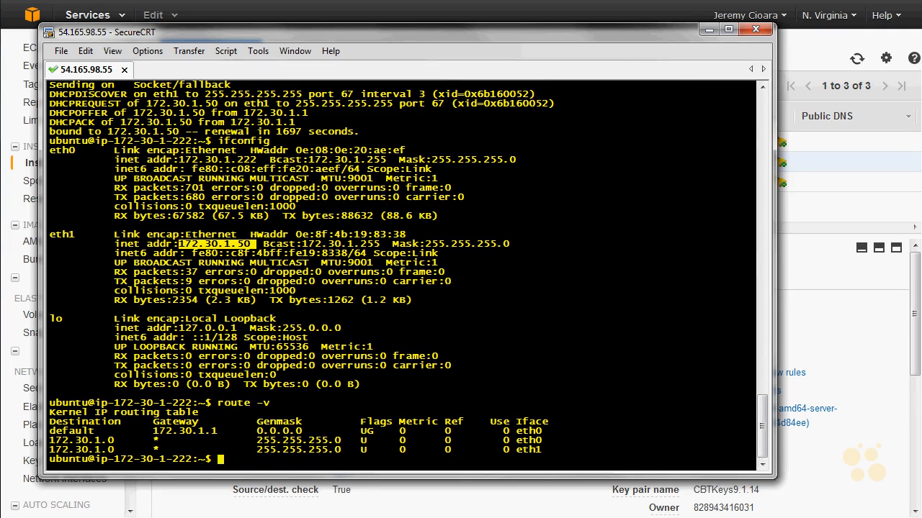
pyautogui.doubleClick(60, 425)
pyautogui.click(65, 432)
pyautogui.doubleClick(68, 433)
pyautogui.moveTo(141, 431); pyautogui.dragTo(225, 429)
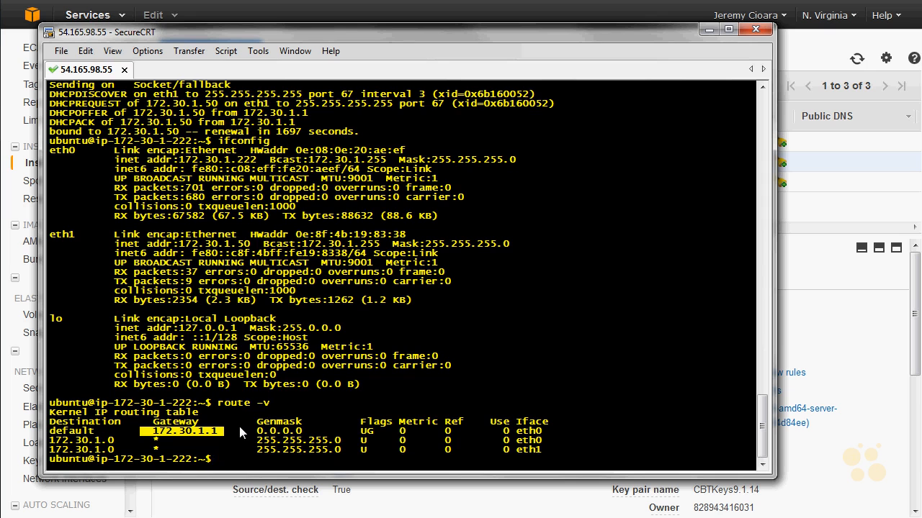
pyautogui.doubleClick(532, 432)
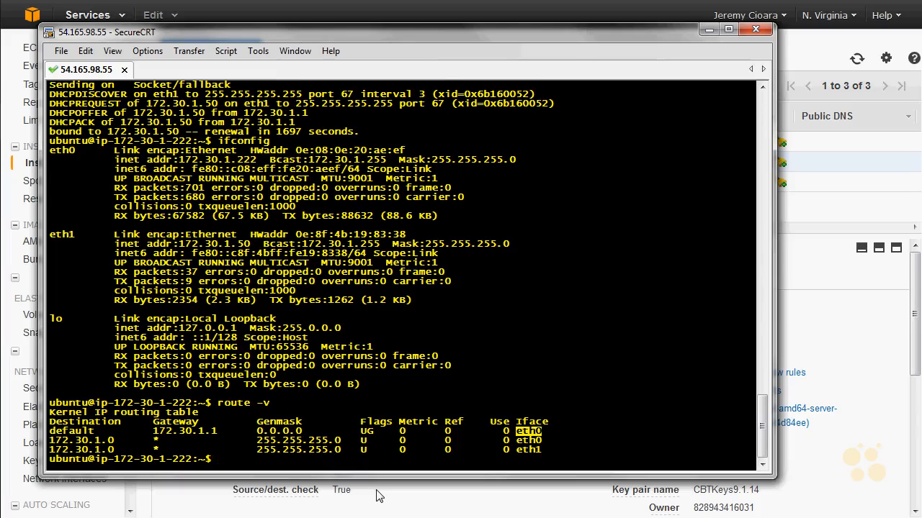
# Step: Add a default route via 172.30.1.50 on eth1 to routing table 2, using sudo ip route add
pyautogui.write('sudo ip route add default')
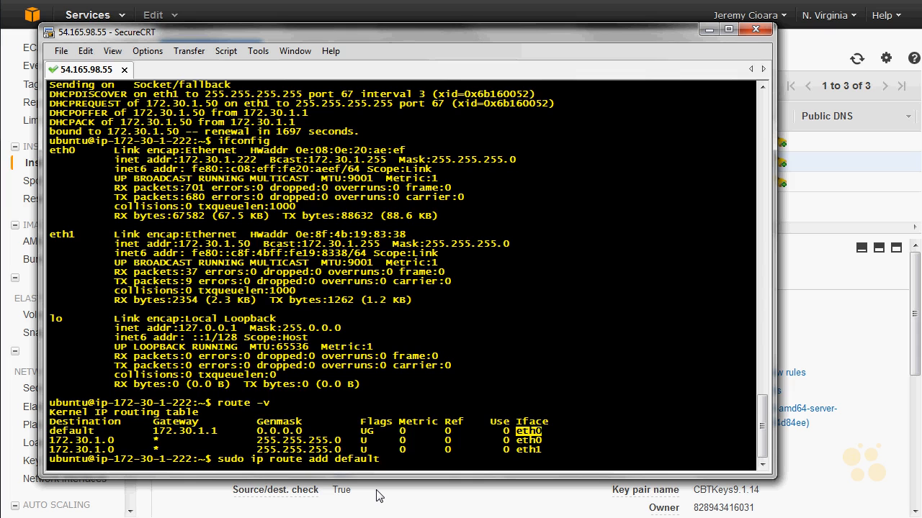
pyautogui.write(' via 172.30.1.50 dev eth1 tab 2')
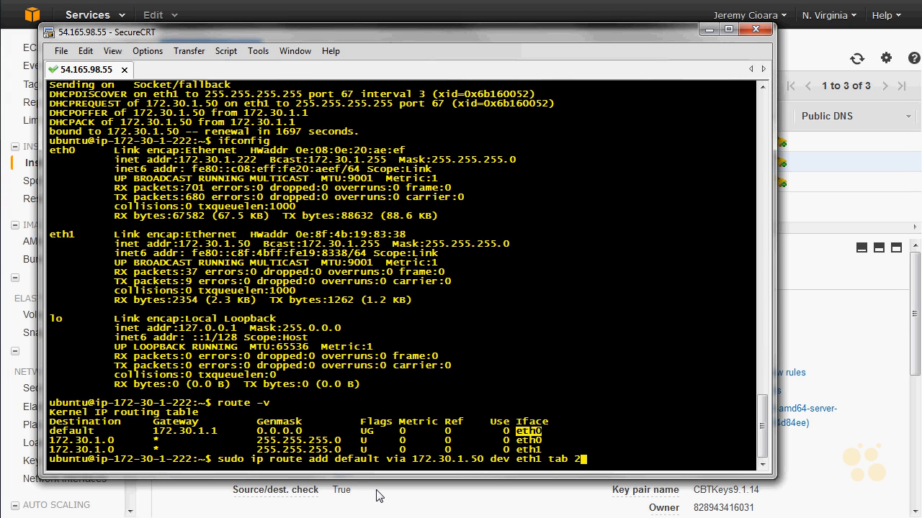
pyautogui.press('Return')
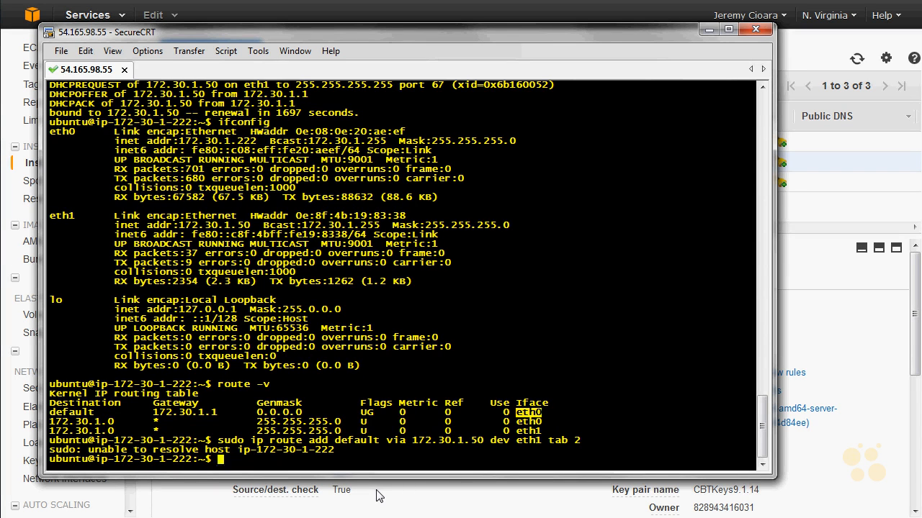
# Step: Review the added route's parameters, show routing table 2, and compare its default route with the main table's default route
pyautogui.doubleClick(358, 441)
pyautogui.moveTo(484, 441); pyautogui.dragTo(416, 445)
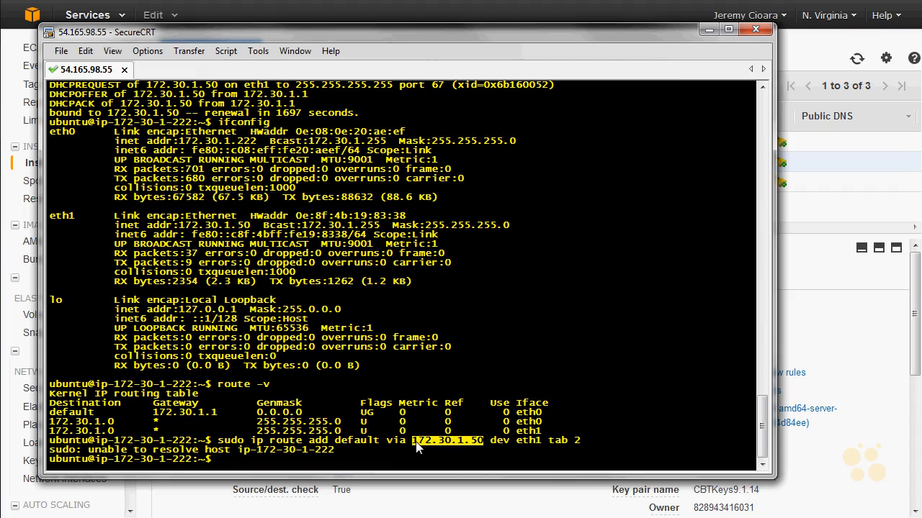
pyautogui.doubleClick(536, 441)
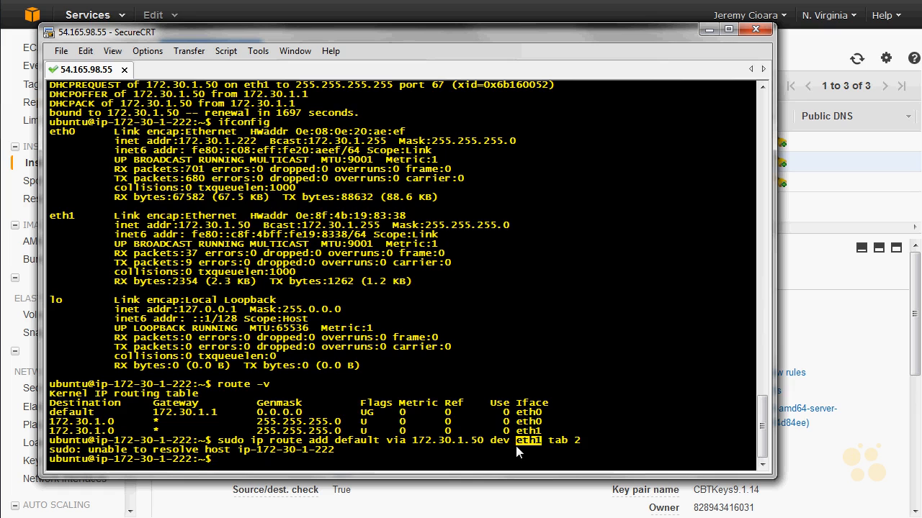
pyautogui.doubleClick(558, 442)
pyautogui.doubleClick(570, 440)
pyautogui.write('ip route show table')
pyautogui.write(' 2')
pyautogui.press('Return')
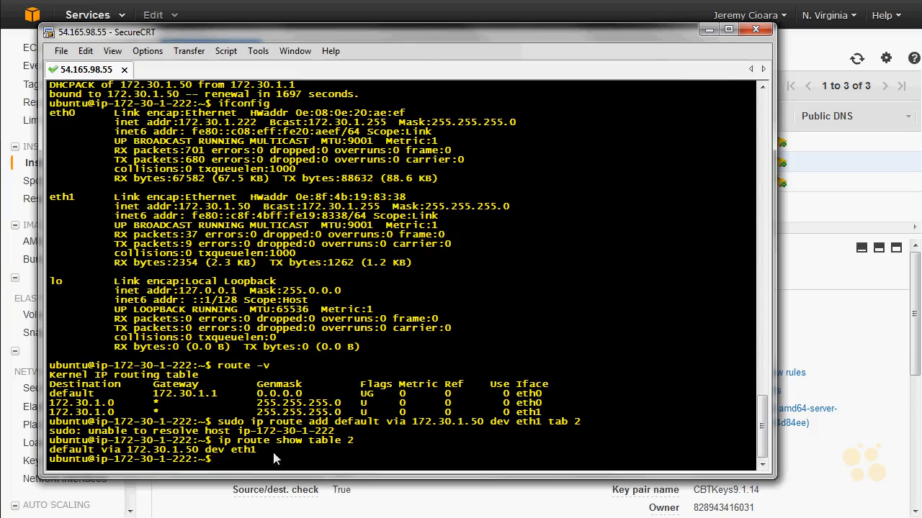
pyautogui.moveTo(120, 450); pyautogui.dragTo(261, 450)
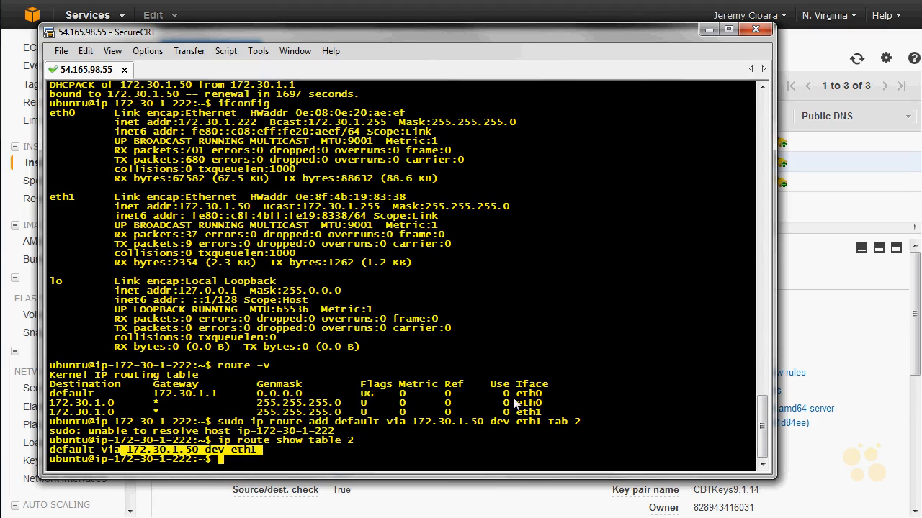
pyautogui.tripleClick(542, 396)
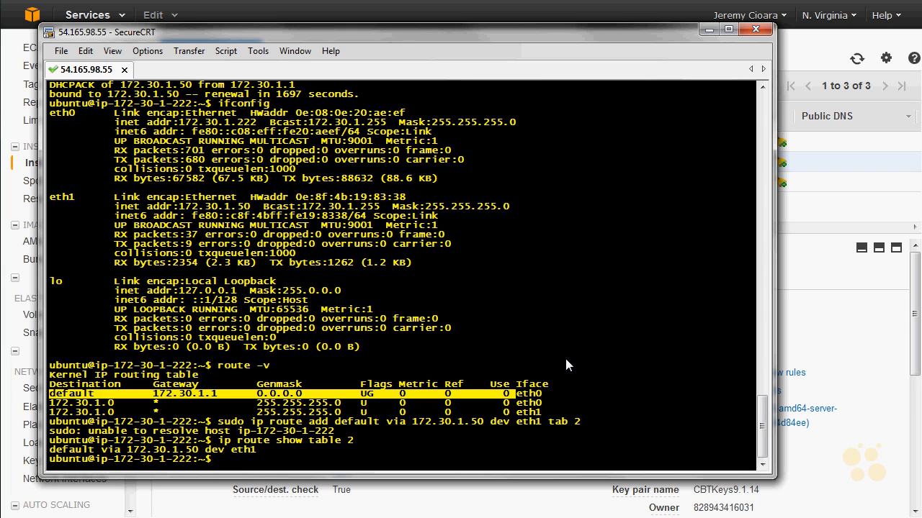
# Step: Add an ip rule with sudo that sends traffic from 172.30.1.50/32 to table 2 with priority 200
pyautogui.write('sudo ip rule add from')
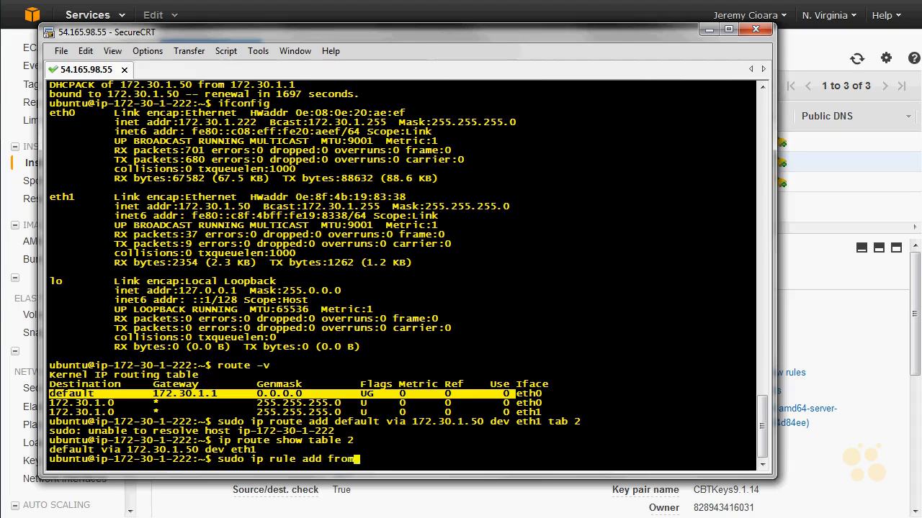
pyautogui.write(' 172.30.1.50/32 tab 2')
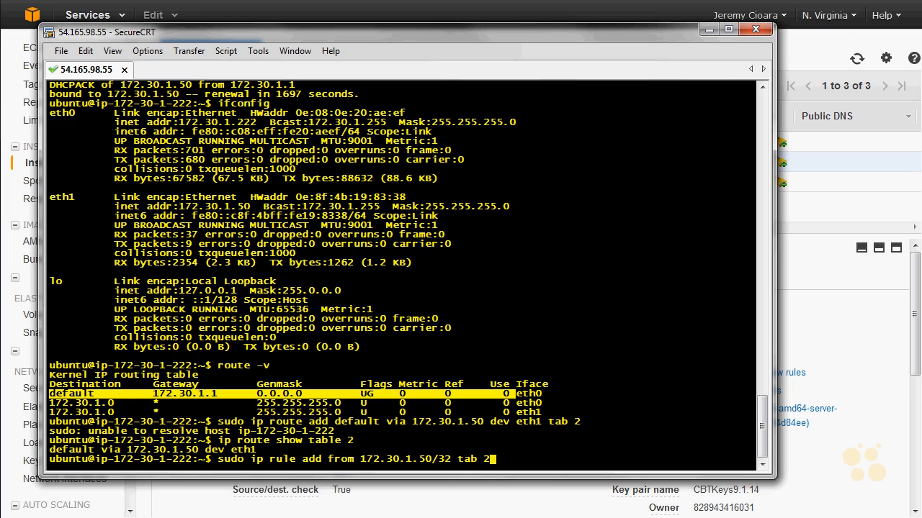
pyautogui.write(' priority 200')
pyautogui.press('Return')
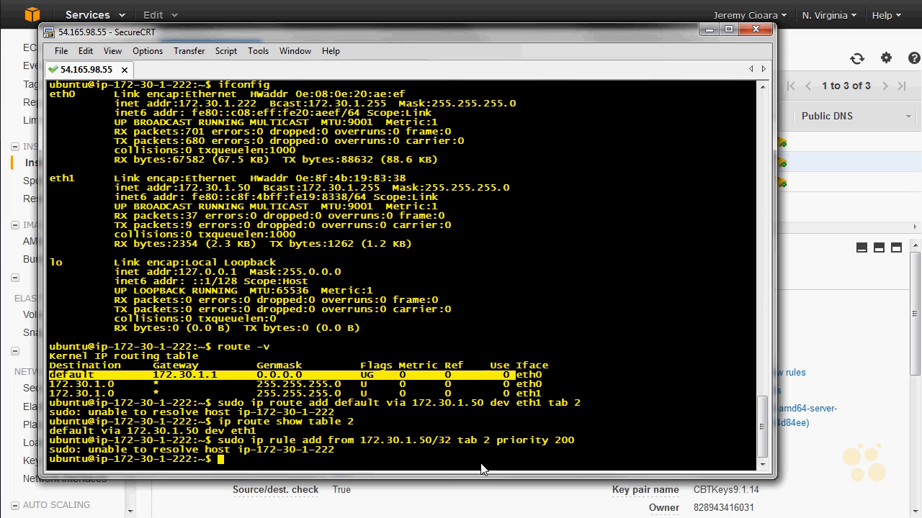
pyautogui.moveTo(451, 439); pyautogui.dragTo(363, 450)
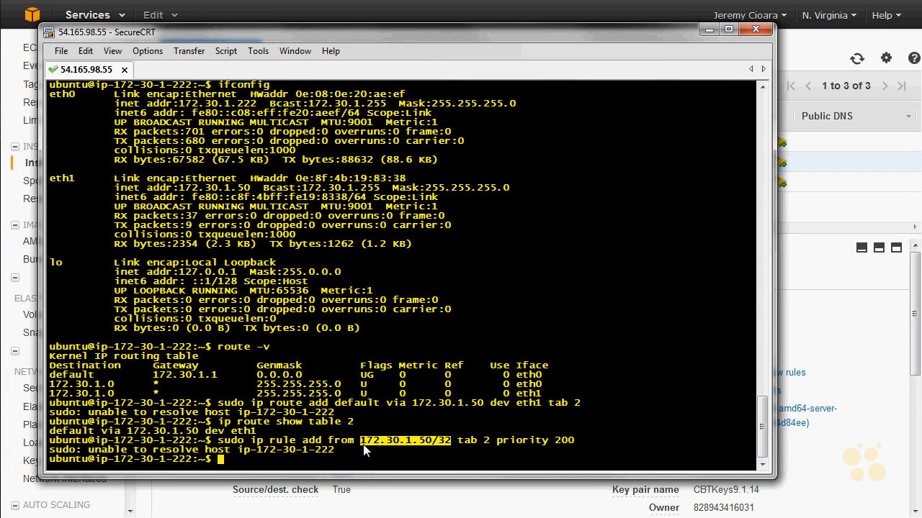